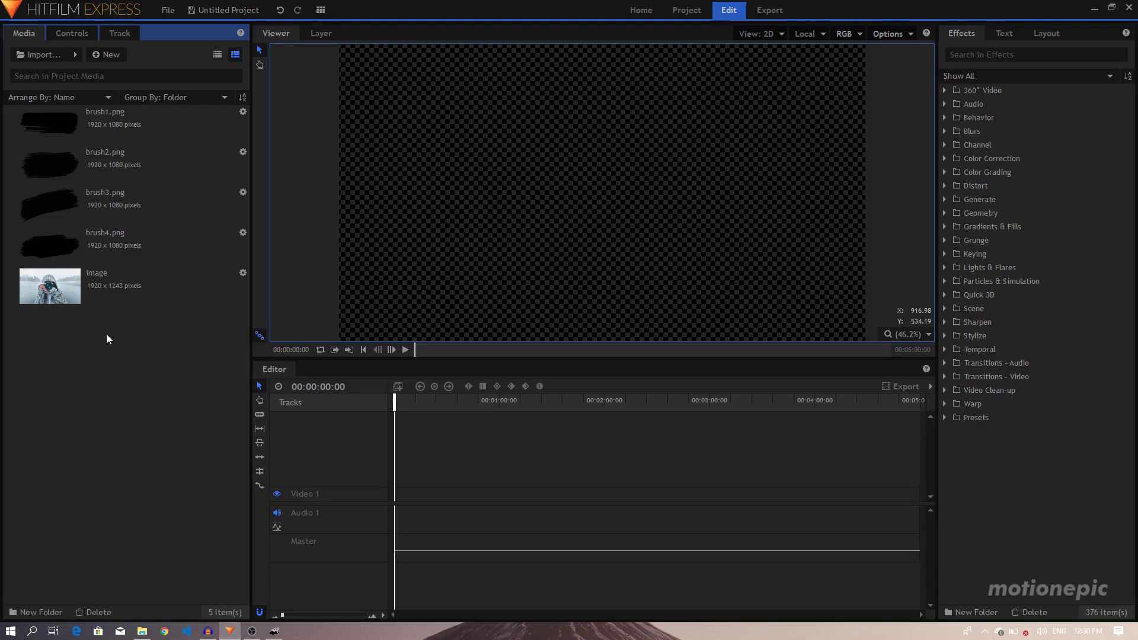
# Step: Review the imported image and brush1.png, and view the matching paint stroke artwork in GIMP before returning to HitFilm
pyautogui.click(92, 298)
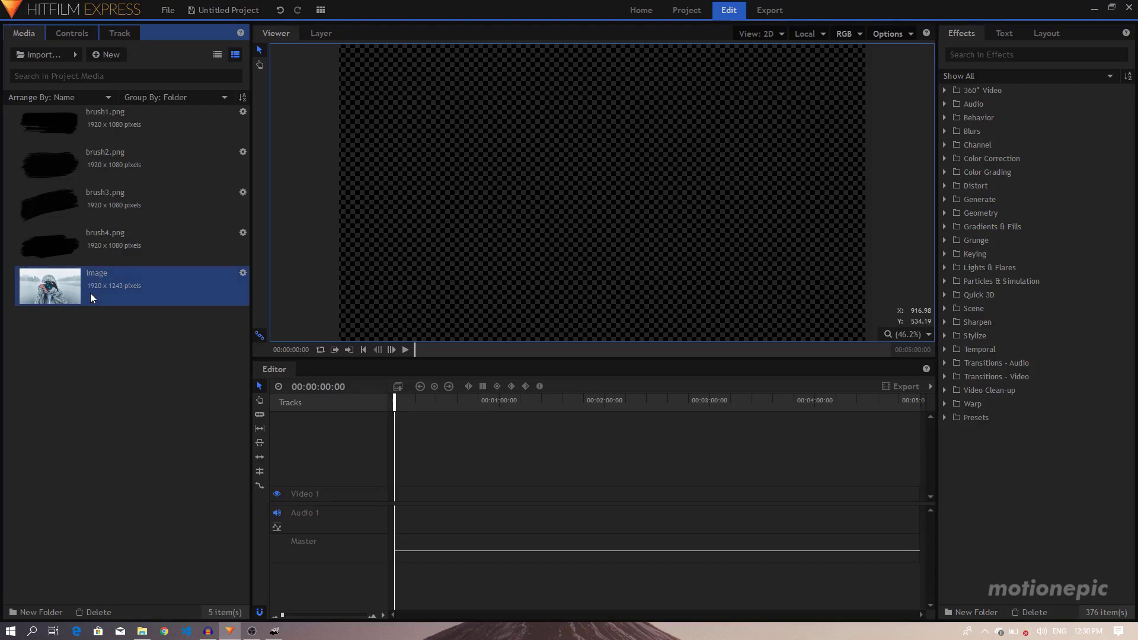
pyautogui.click(152, 382)
pyautogui.click(93, 299)
pyautogui.click(53, 133)
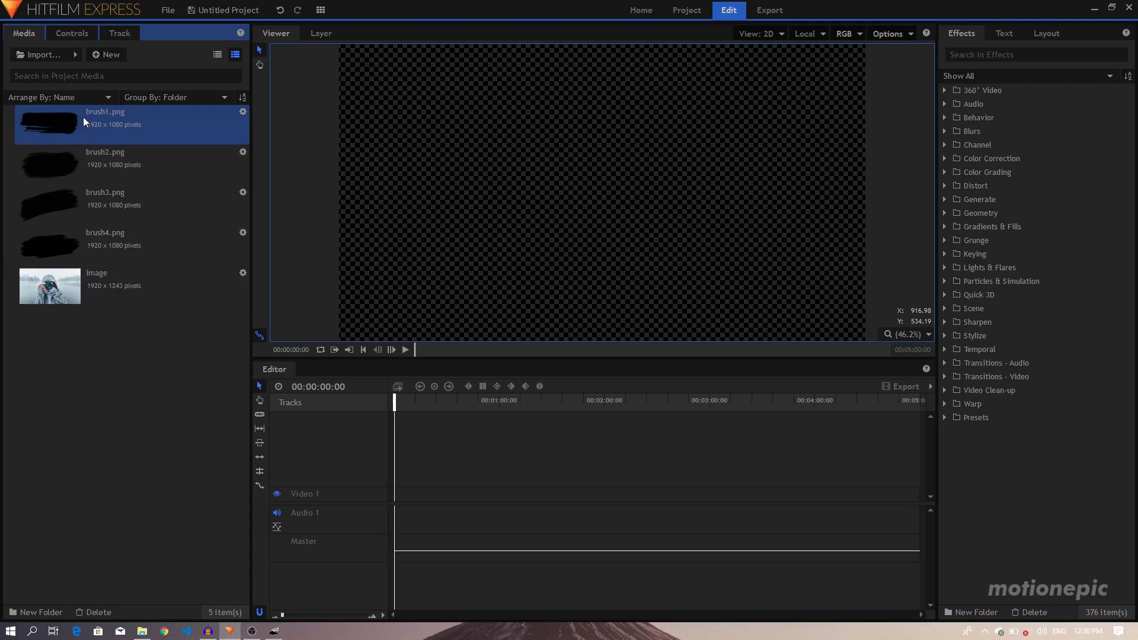
pyautogui.click(274, 631)
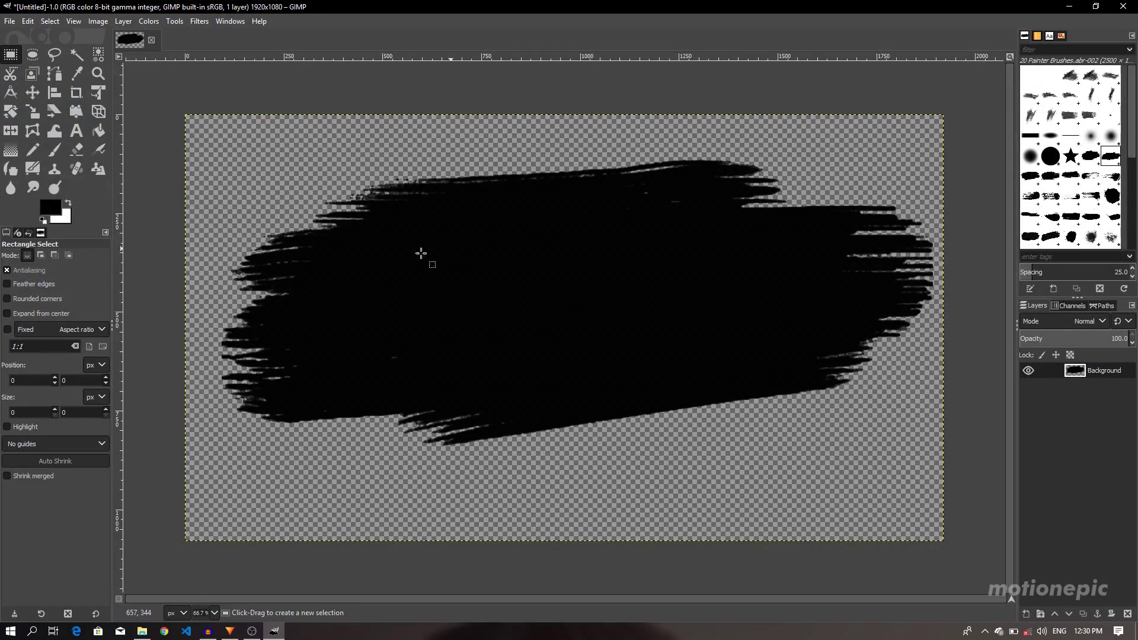
pyautogui.click(1068, 6)
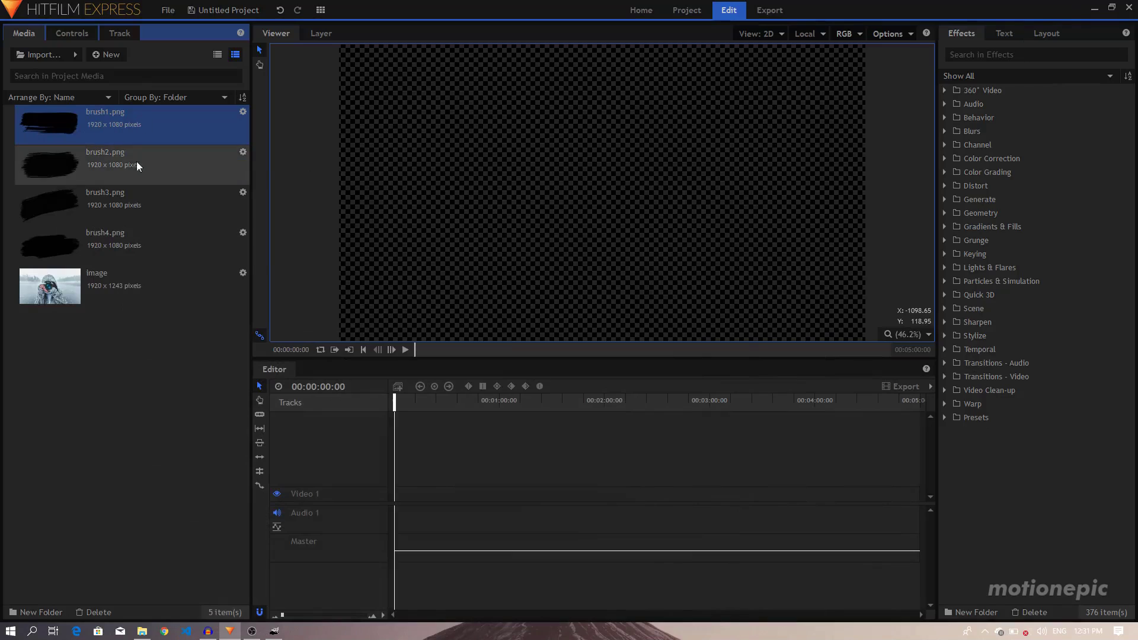
# Step: Create a new 1080p Full HD, 30 fps composite shot named main
pyautogui.click(112, 55)
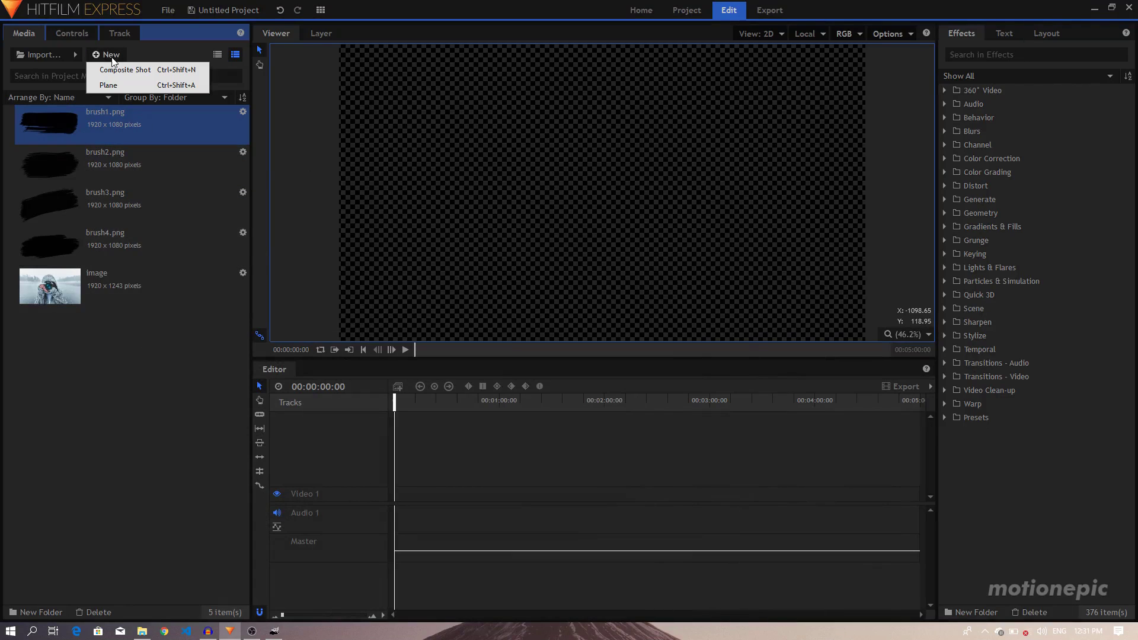
pyautogui.click(108, 70)
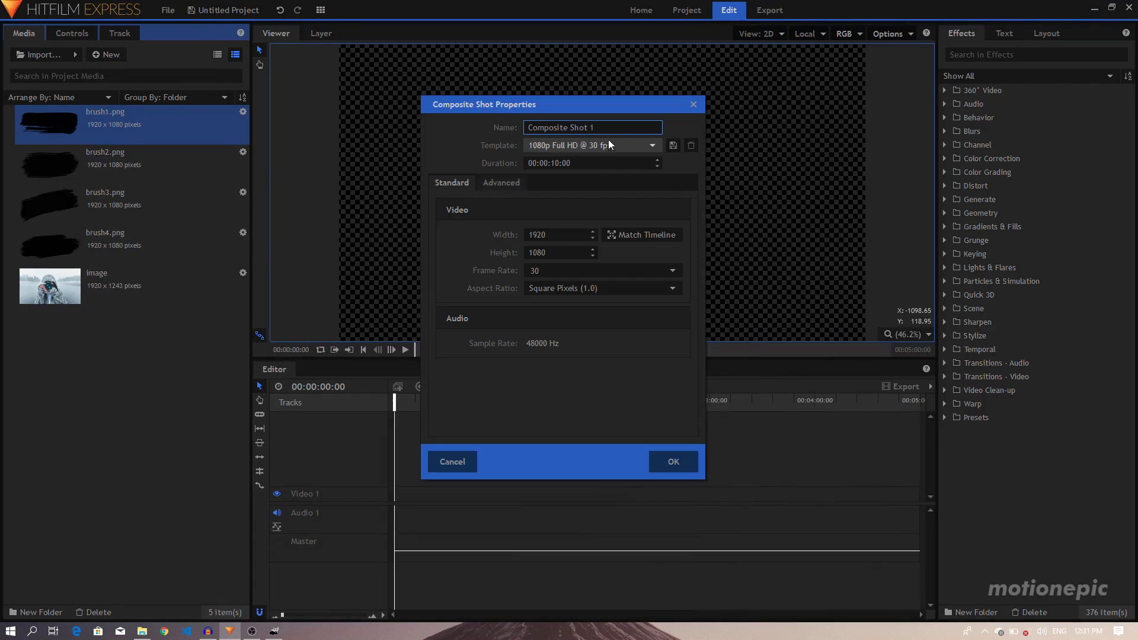
pyautogui.write('main')
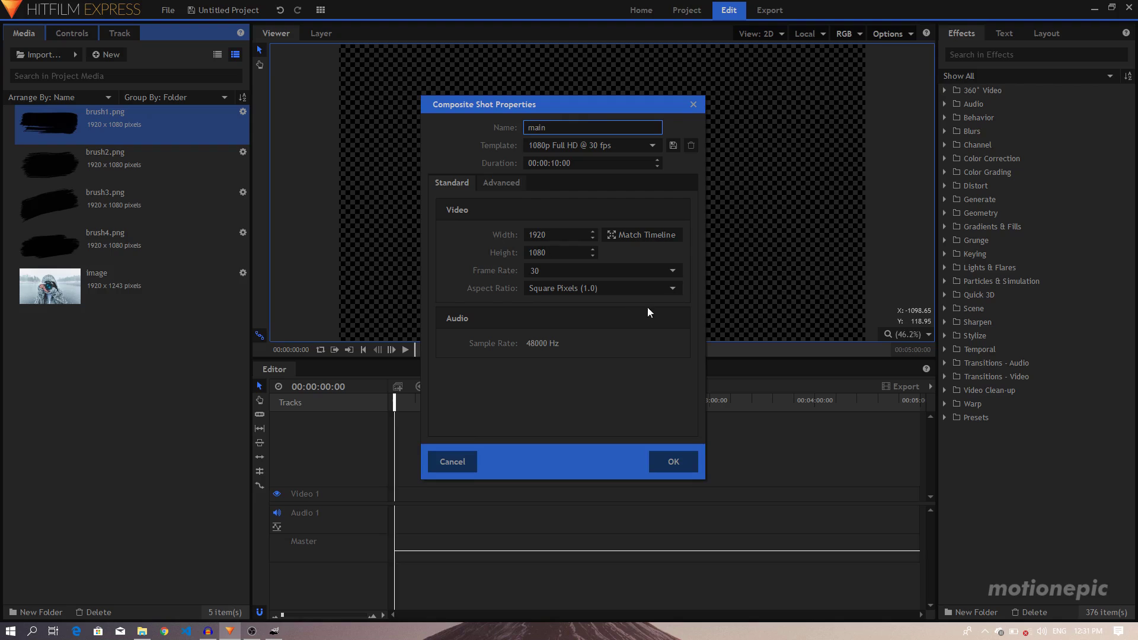
pyautogui.click(675, 461)
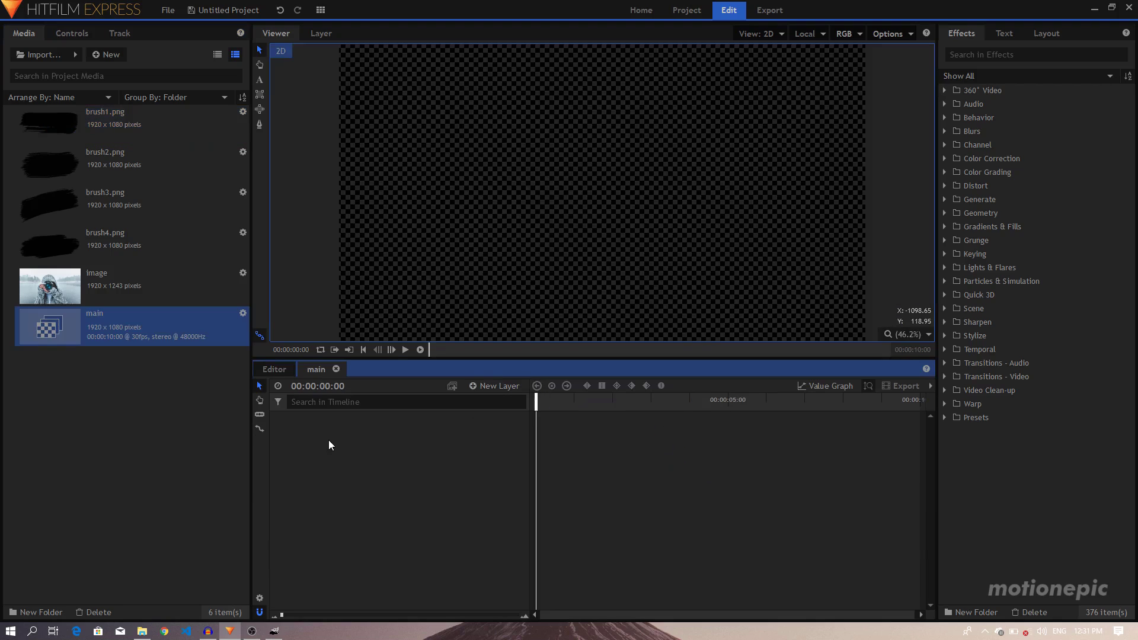
# Step: Add brush1.png as a layer in the main composite shot
pyautogui.click(109, 122)
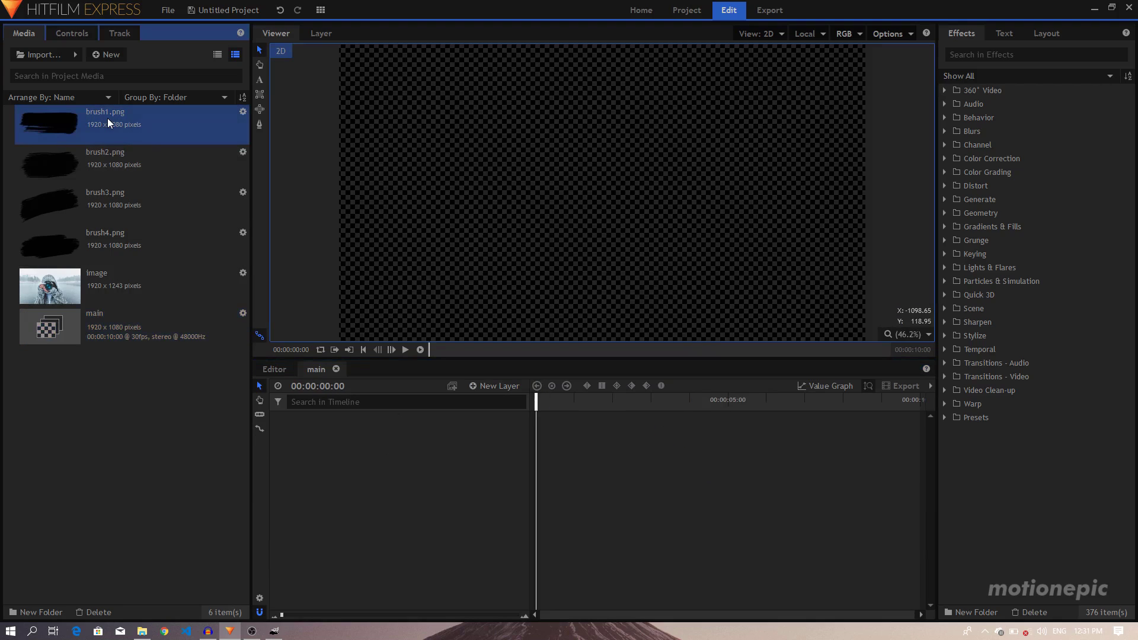
pyautogui.moveTo(108, 119); pyautogui.dragTo(342, 433)
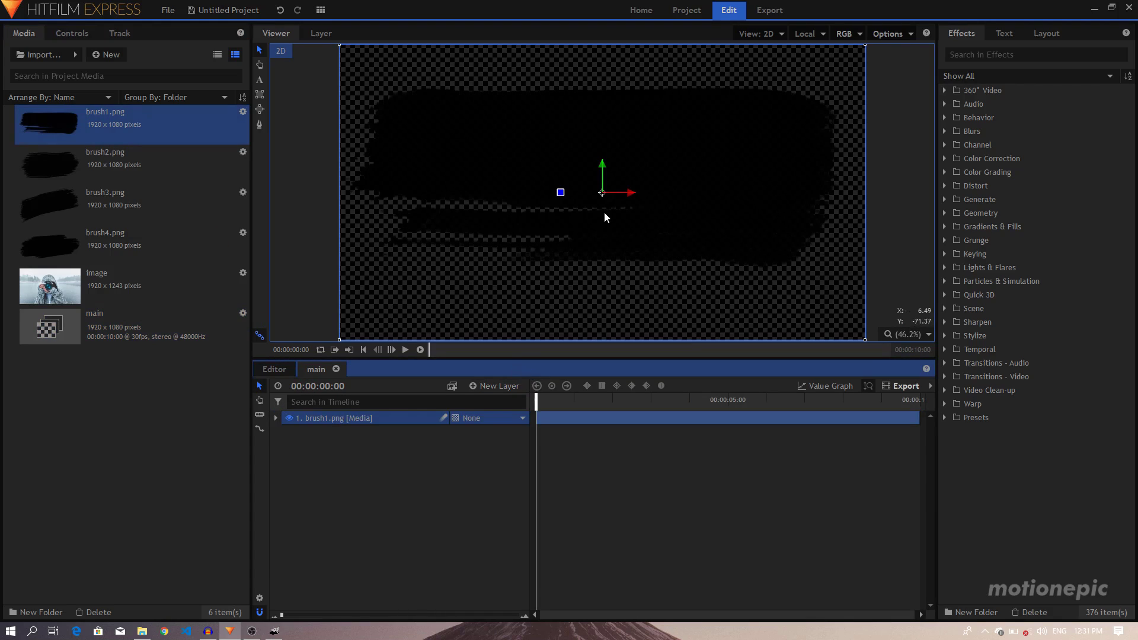
pyautogui.scroll(-1, 604, 212)
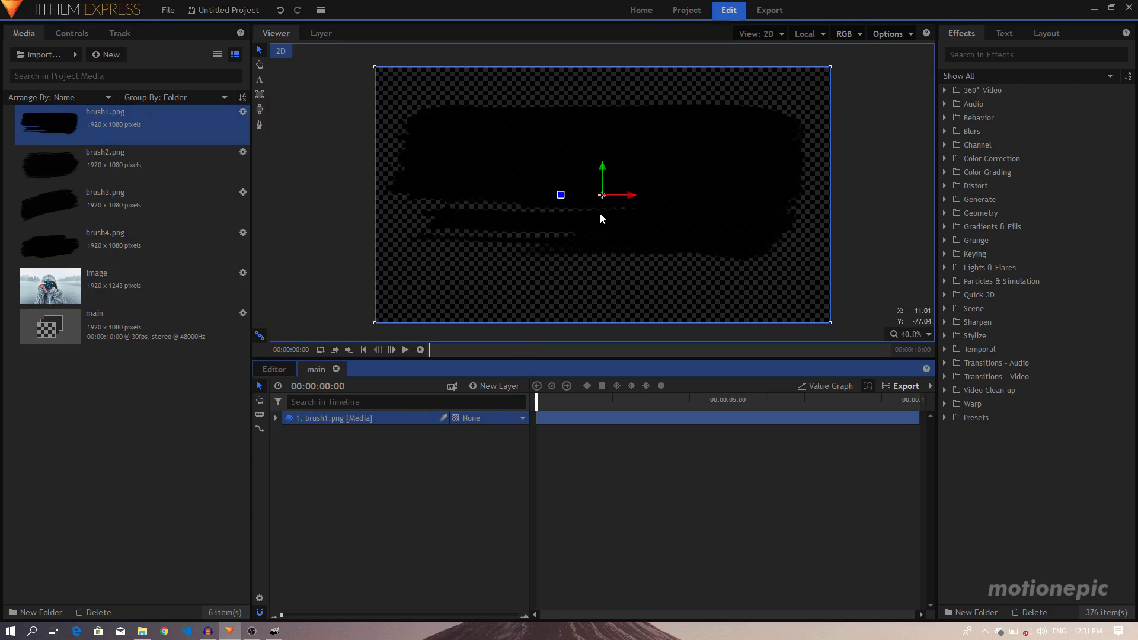
# Step: Turn off the viewer's checkerboard background and set its background color to light grey
pyautogui.click(891, 34)
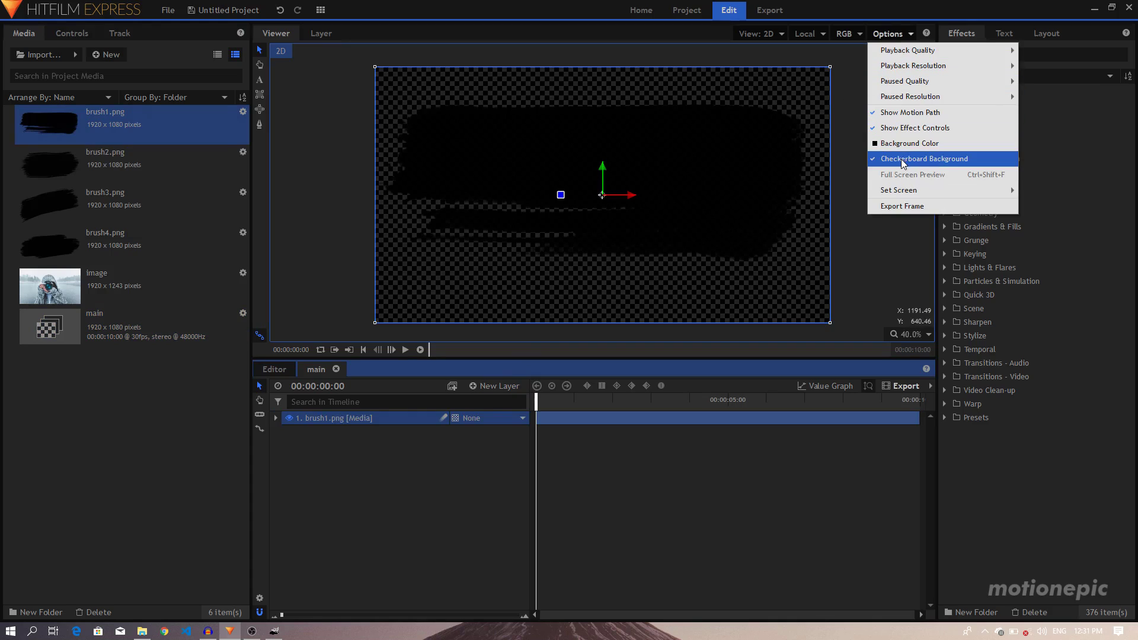
pyautogui.click(903, 160)
pyautogui.click(889, 35)
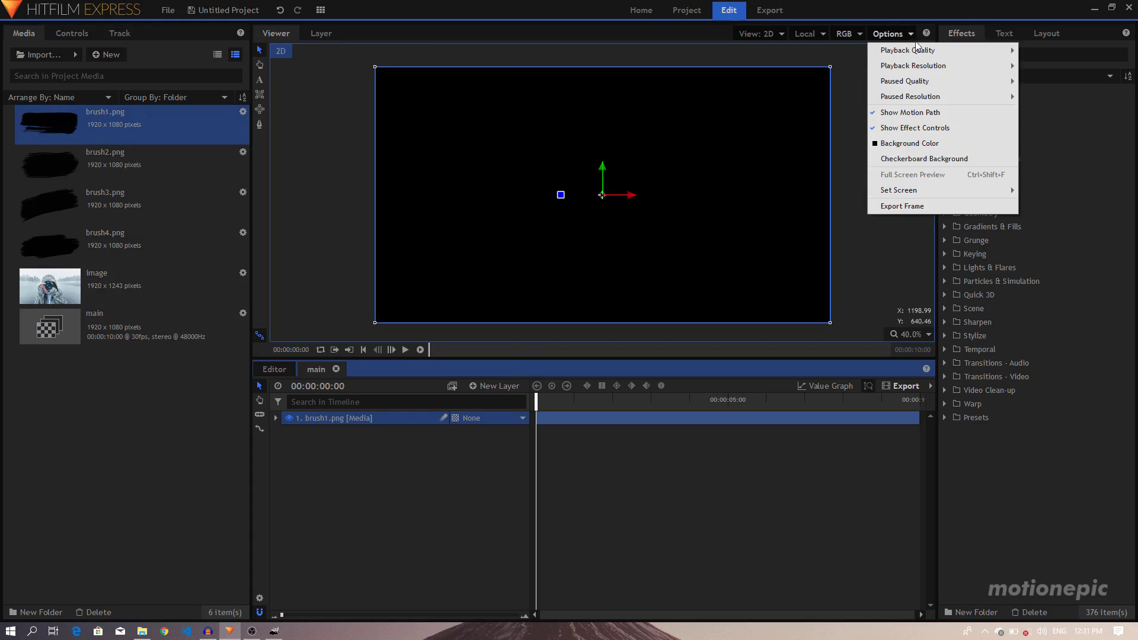
pyautogui.click(909, 141)
pyautogui.moveTo(708, 217); pyautogui.dragTo(706, 224)
pyautogui.click(648, 419)
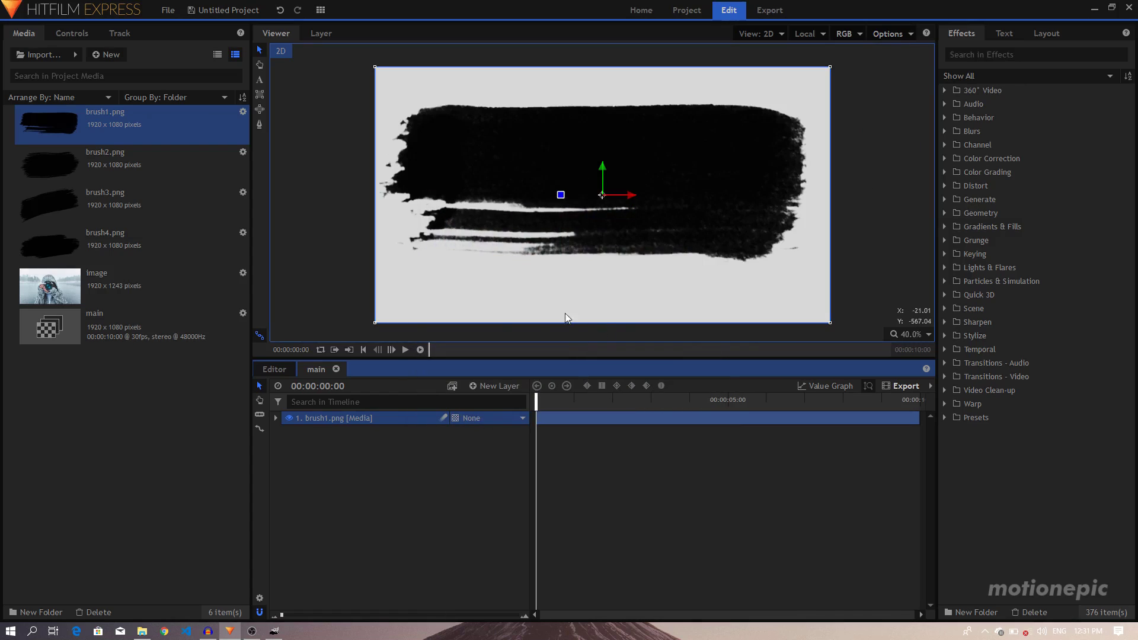
pyautogui.click(319, 453)
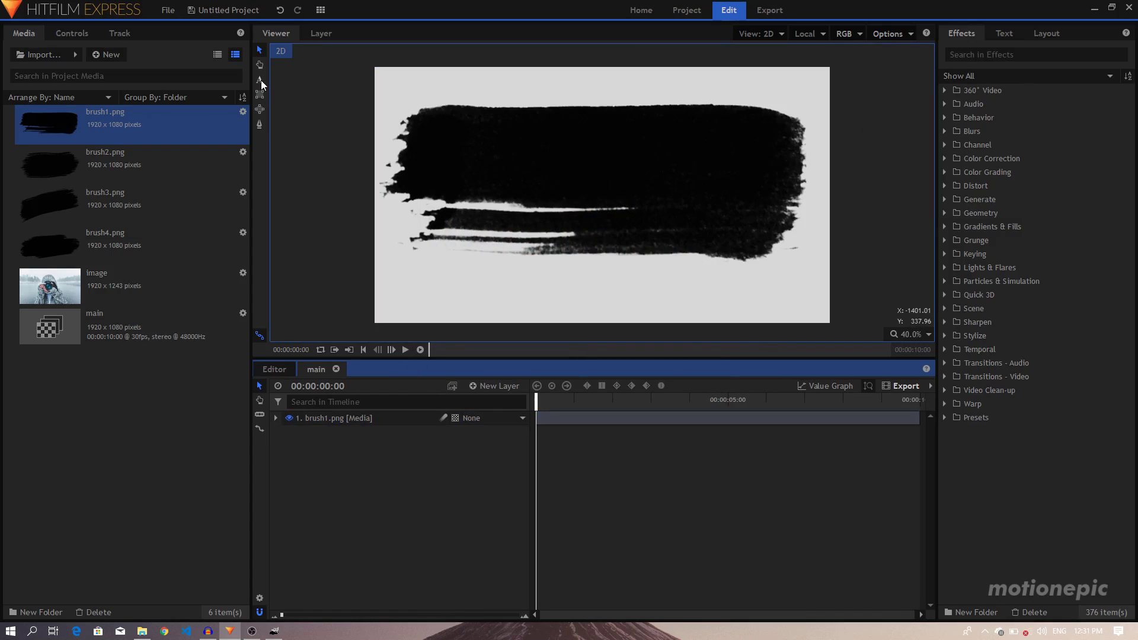
# Step: Draw a rectangular mask covering the whole frame on the brush1.png layer
pyautogui.click(264, 97)
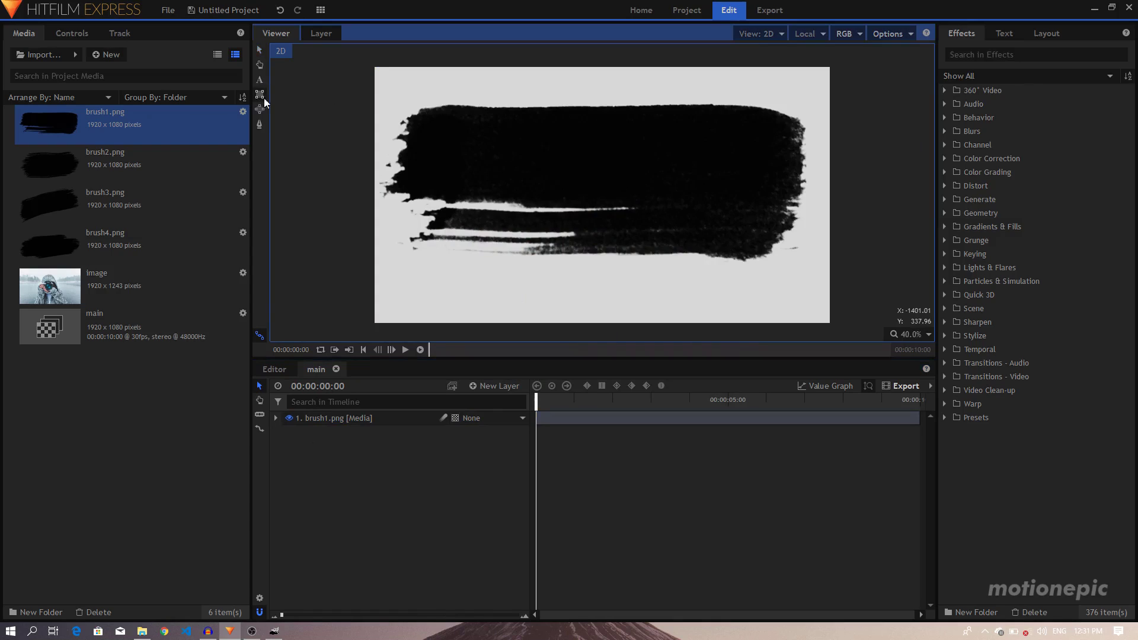
pyautogui.click(327, 418)
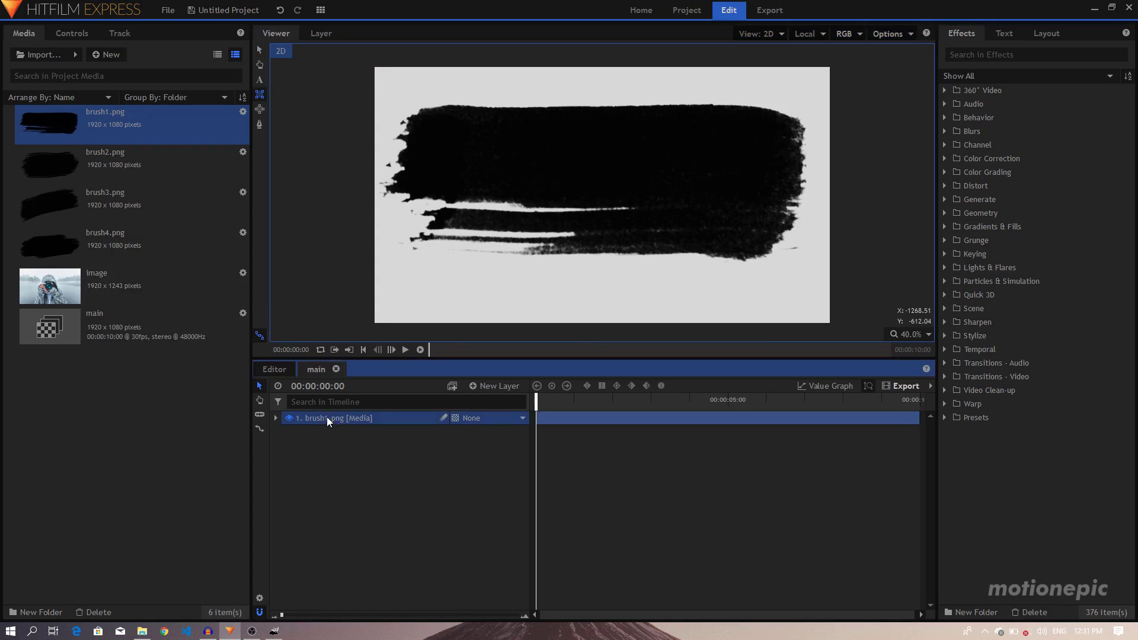
pyautogui.moveTo(374, 65)
pyautogui.mouseDown()
pyautogui.moveTo(601, 325)
pyautogui.moveTo(831, 325)
pyautogui.mouseUp()
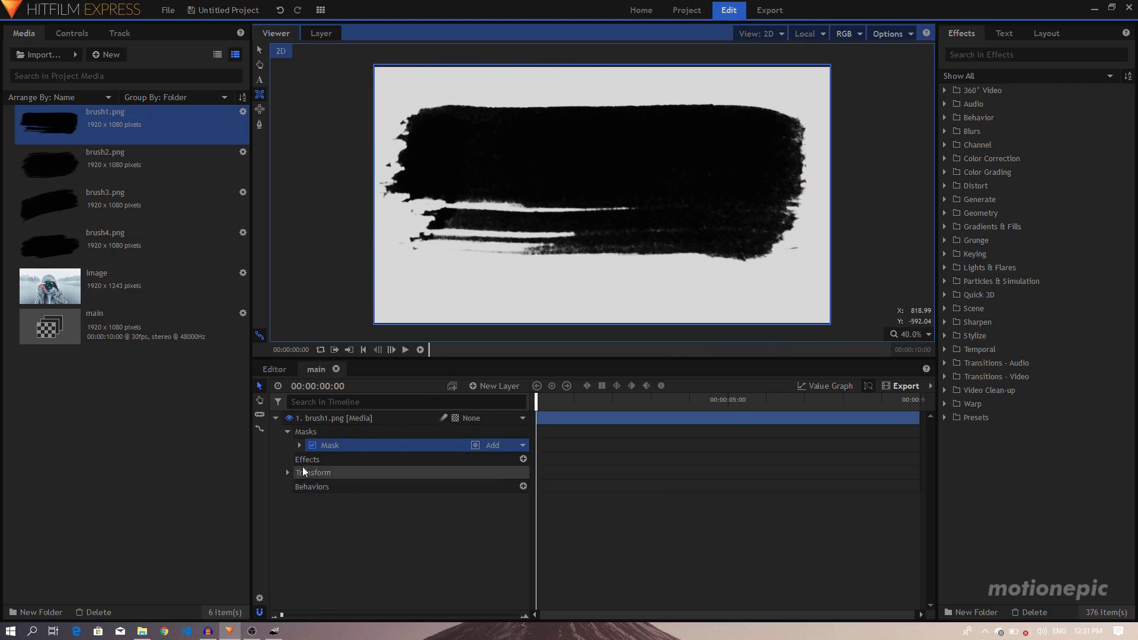
# Step: Keyframe the mask's position at the start of the timeline with an X value of -1945
pyautogui.click(298, 445)
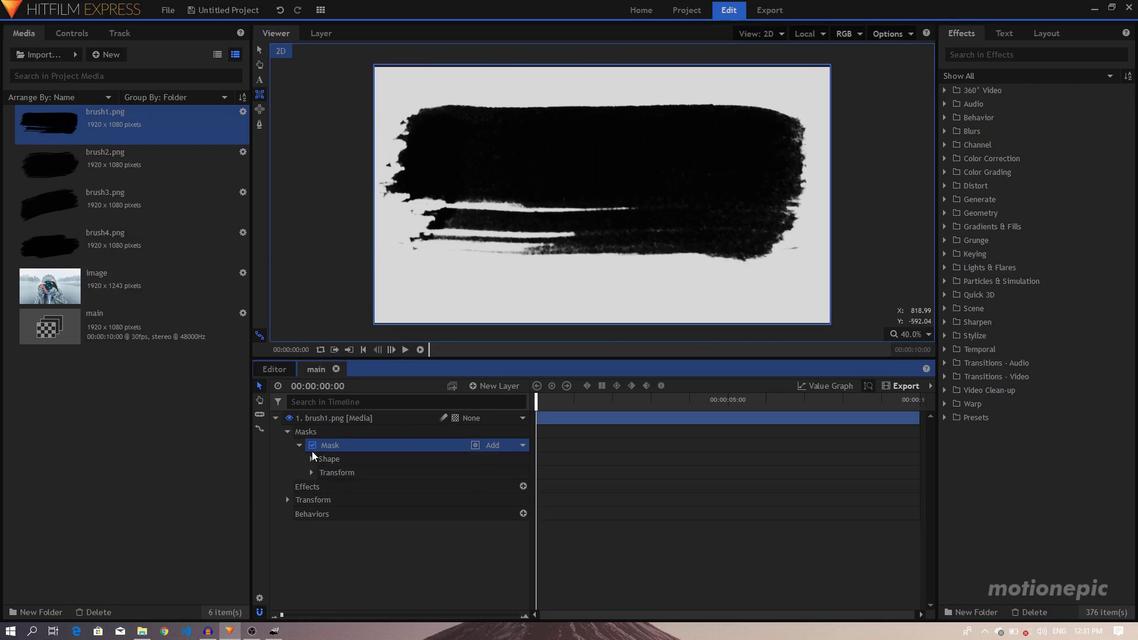
pyautogui.click(311, 471)
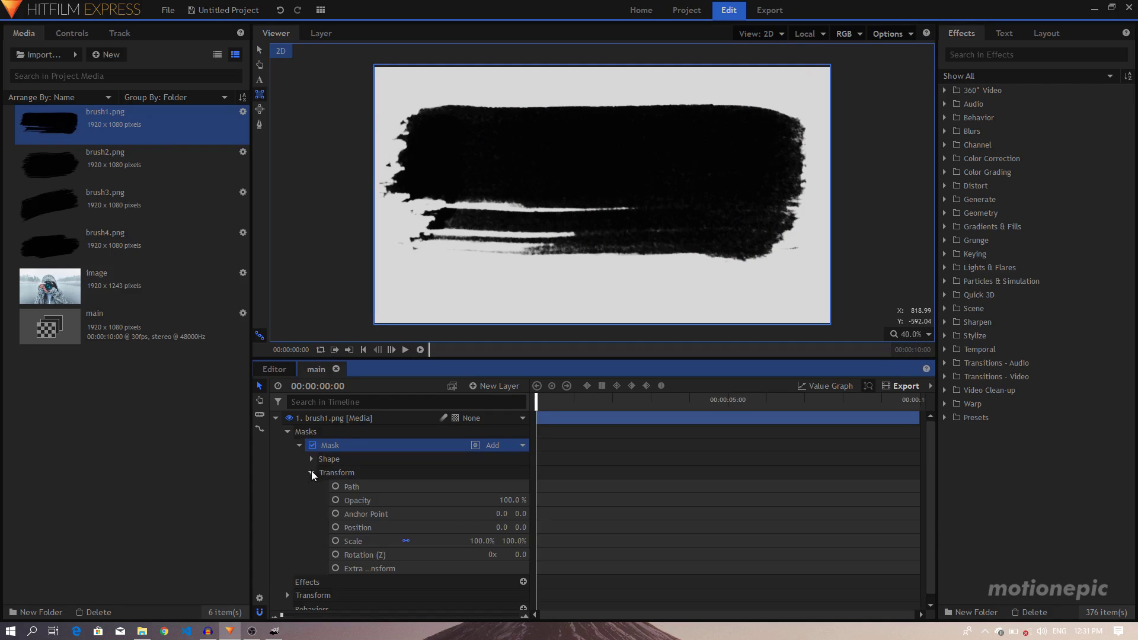
pyautogui.click(335, 528)
pyautogui.moveTo(501, 528); pyautogui.dragTo(173, 528)
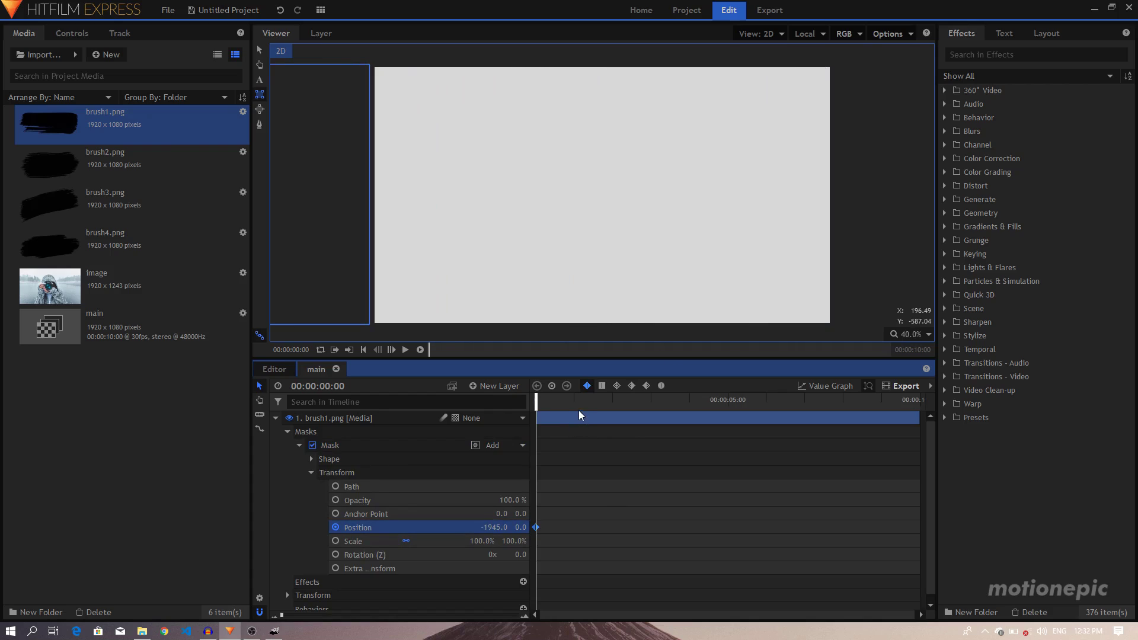
# Step: Add a second mask position keyframe at 2 seconds with X set to 0
pyautogui.moveTo(580, 405); pyautogui.dragTo(613, 409)
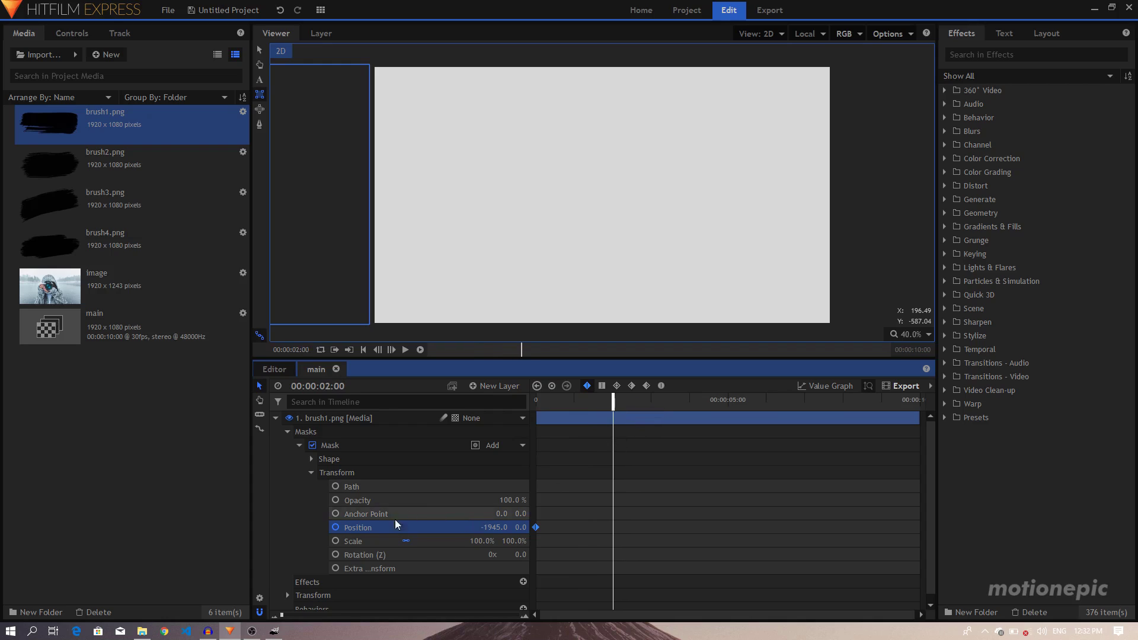
pyautogui.click(497, 527)
pyautogui.write('0')
pyautogui.press('Return')
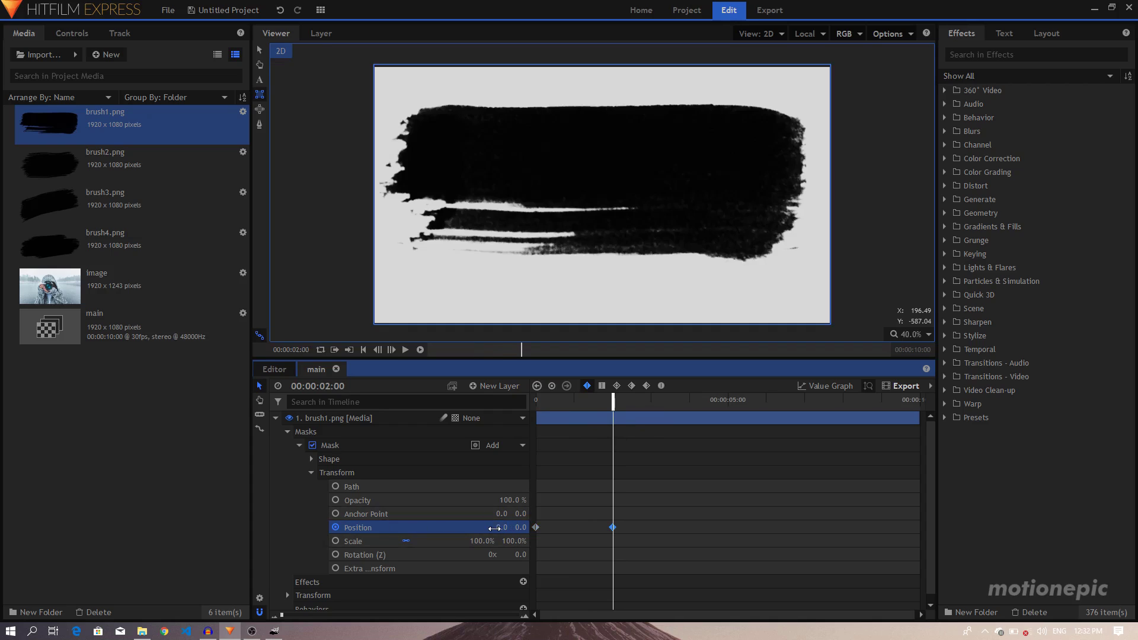
# Step: Play the brush stroke reveal from the start of the timeline
pyautogui.press('Home')
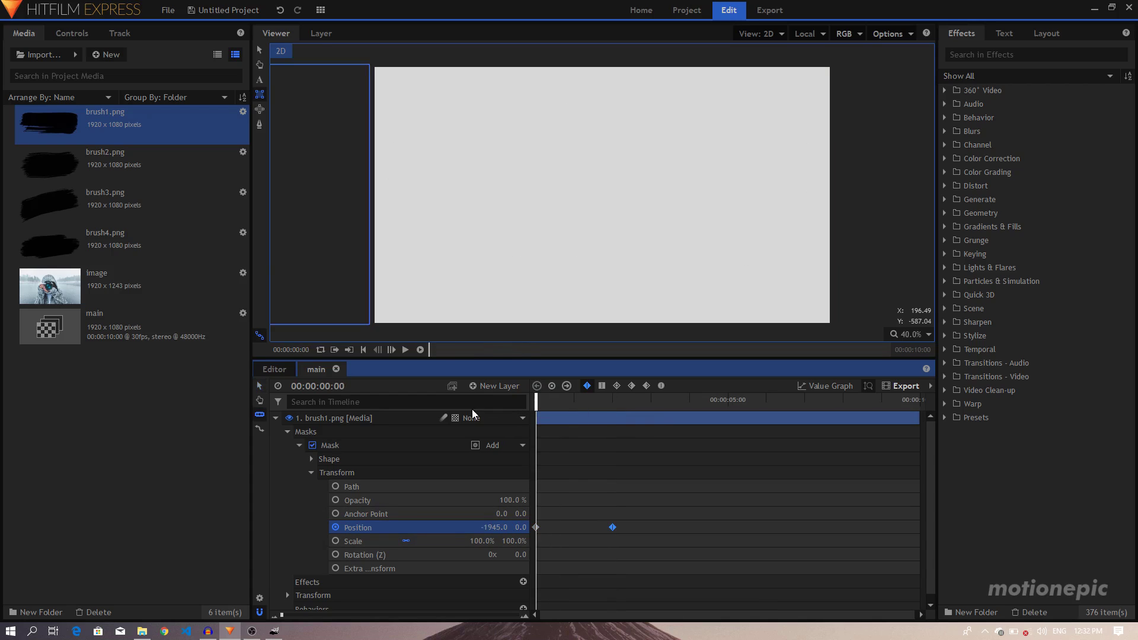
pyautogui.press('space')
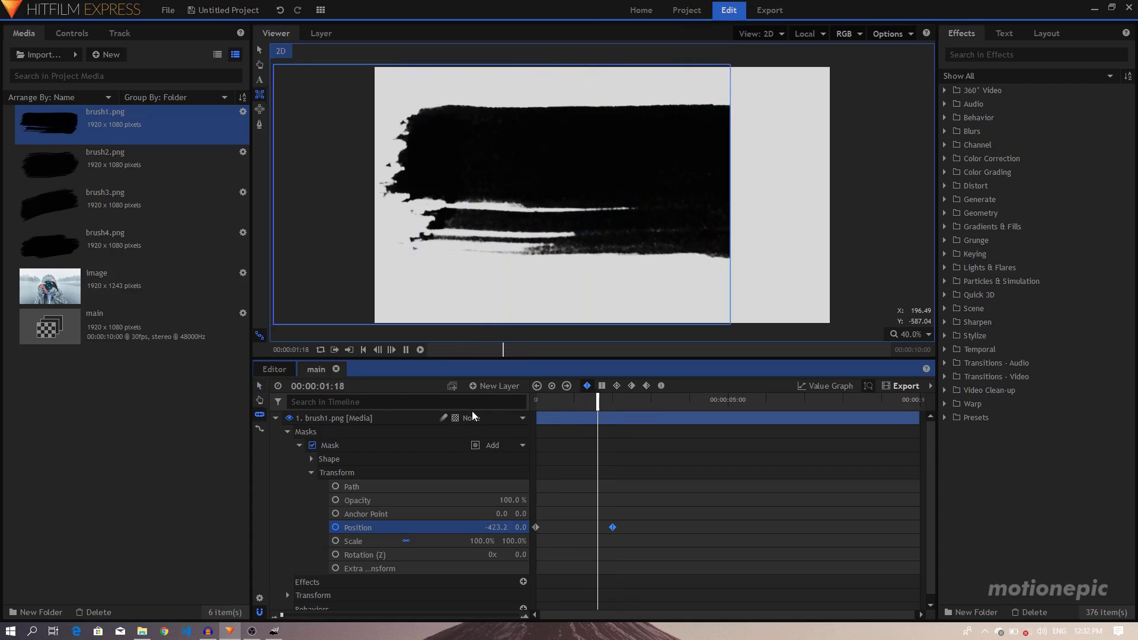
pyautogui.press('space')
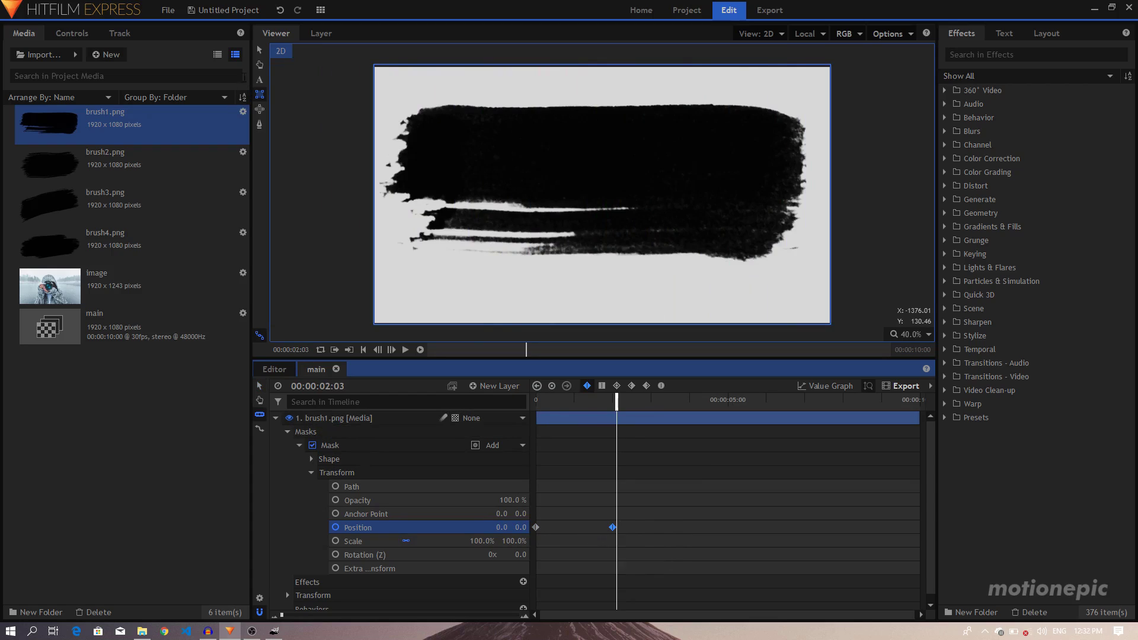
# Step: Select both mask position keyframes and change their interpolation to manual Bezier
pyautogui.click(261, 51)
pyautogui.click(612, 526)
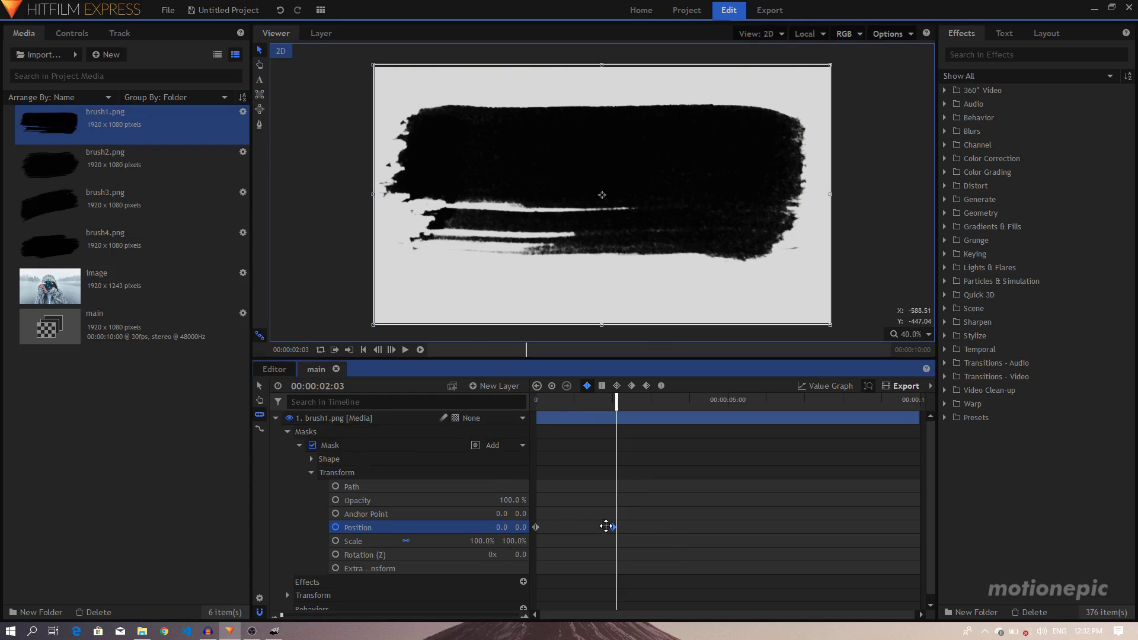
pyautogui.click(275, 418)
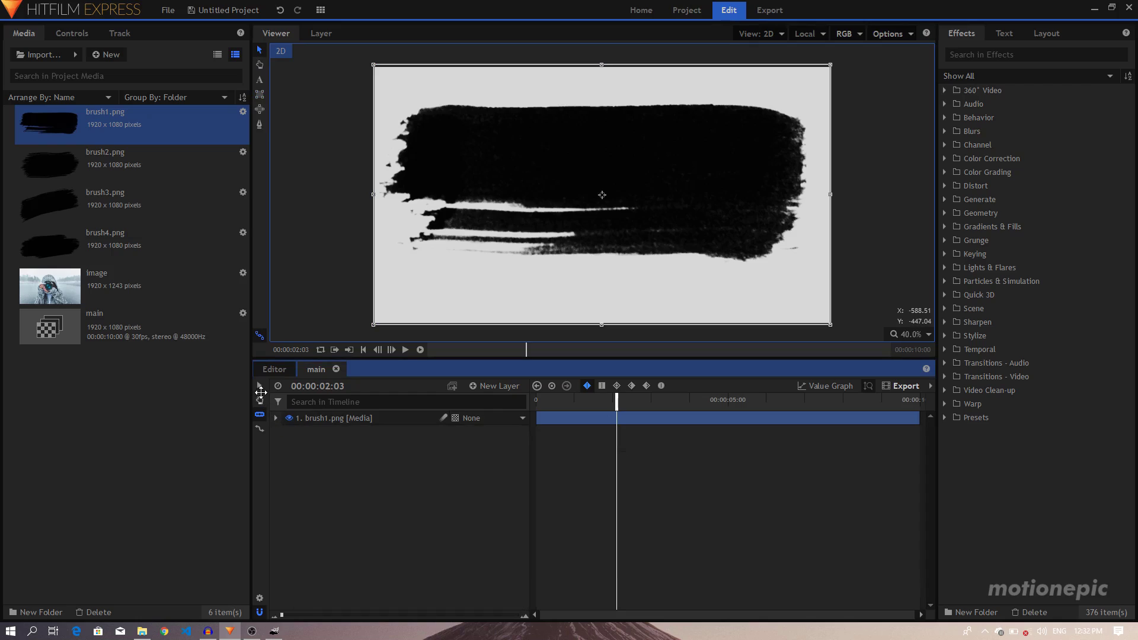
pyautogui.click(275, 418)
pyautogui.moveTo(641, 522); pyautogui.dragTo(527, 534)
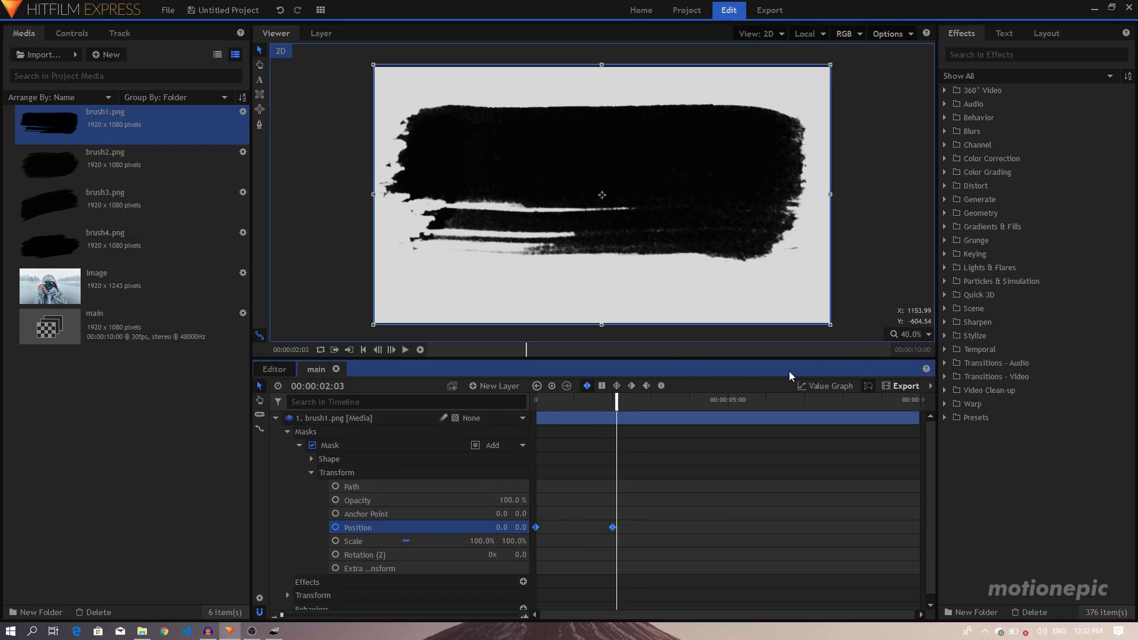
pyautogui.click(661, 386)
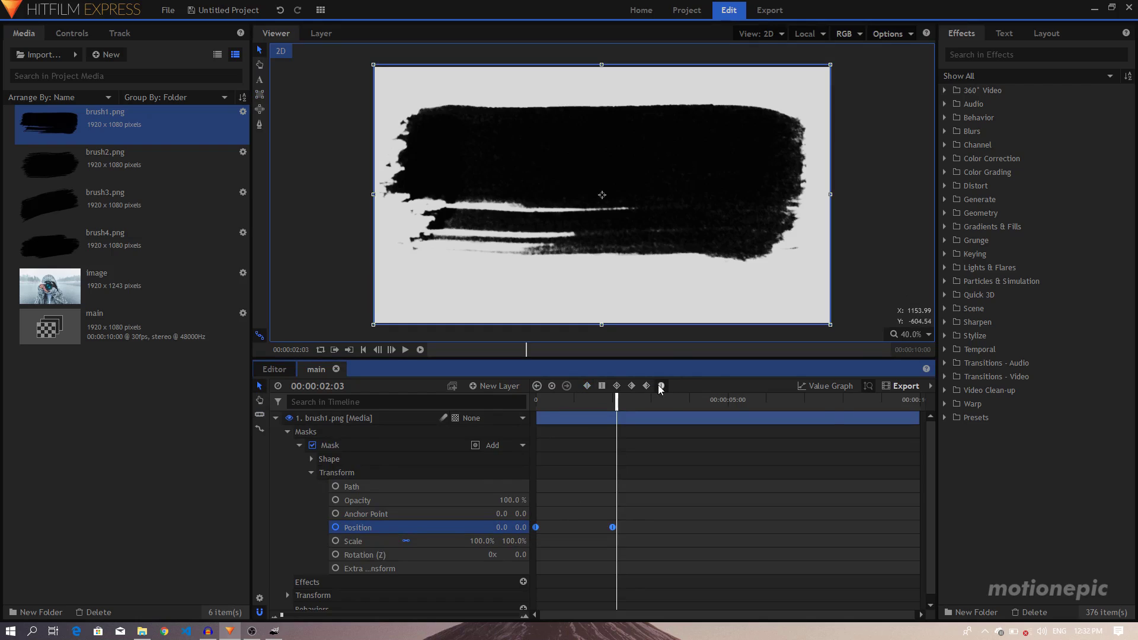
# Step: Reshape the mask position's value curve so the reveal rises quickly and eases out gradually, and scrub through the result
pyautogui.click(834, 386)
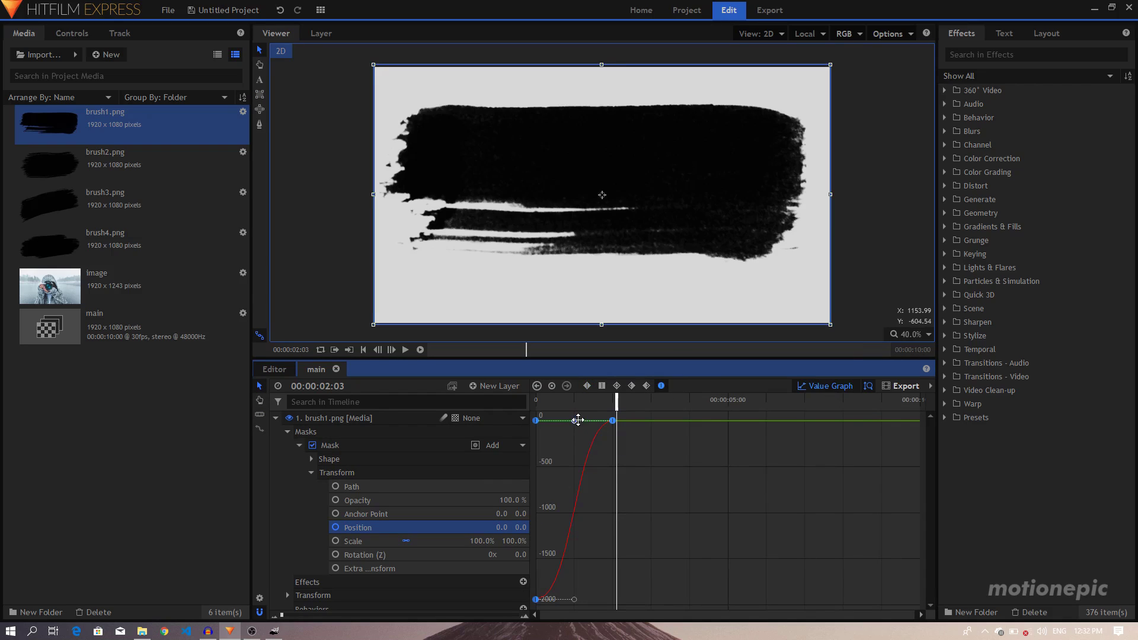
pyautogui.moveTo(576, 421); pyautogui.dragTo(512, 415)
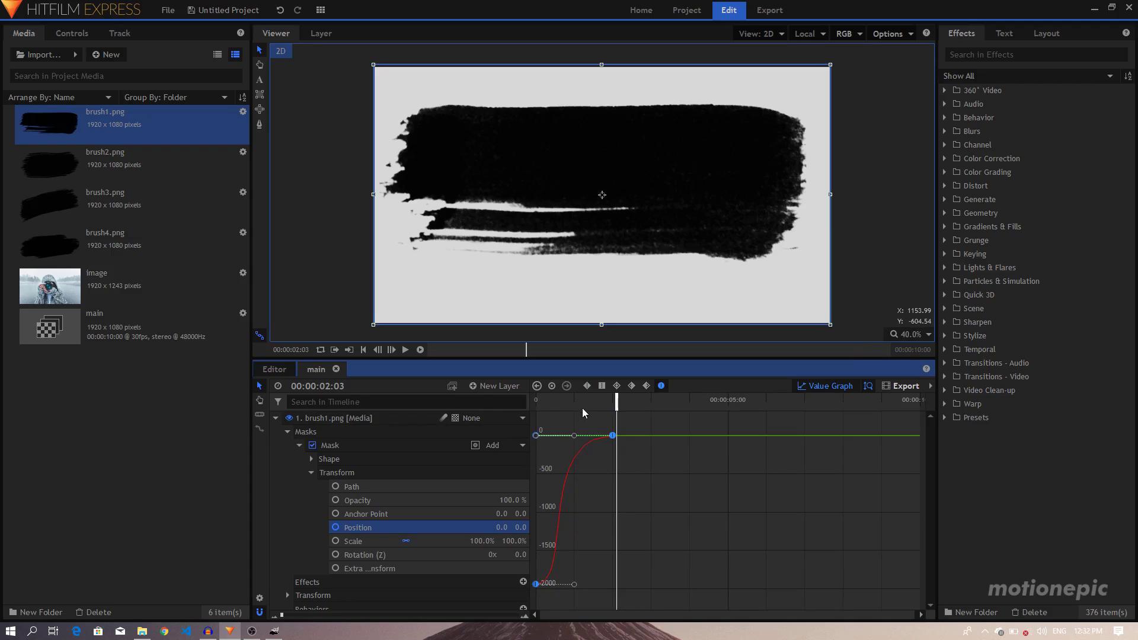
pyautogui.click(818, 386)
pyautogui.moveTo(552, 407); pyautogui.dragTo(478, 404)
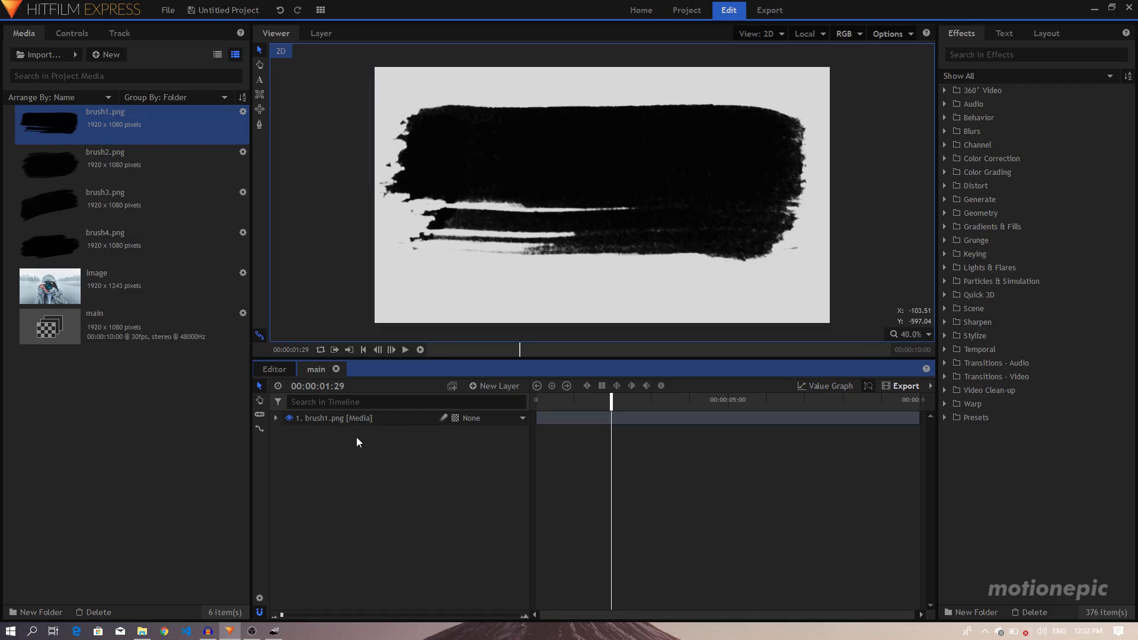
# Step: Scale the brush1.png layer down to 63% in its own transform properties
pyautogui.click(276, 418)
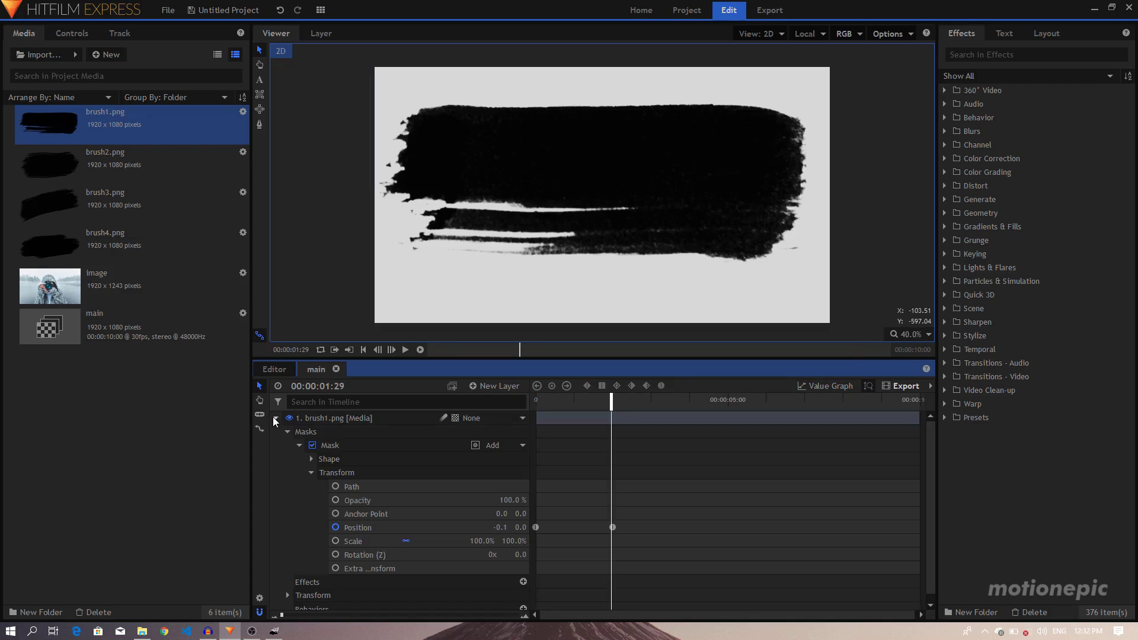
pyautogui.click(300, 445)
pyautogui.click(287, 474)
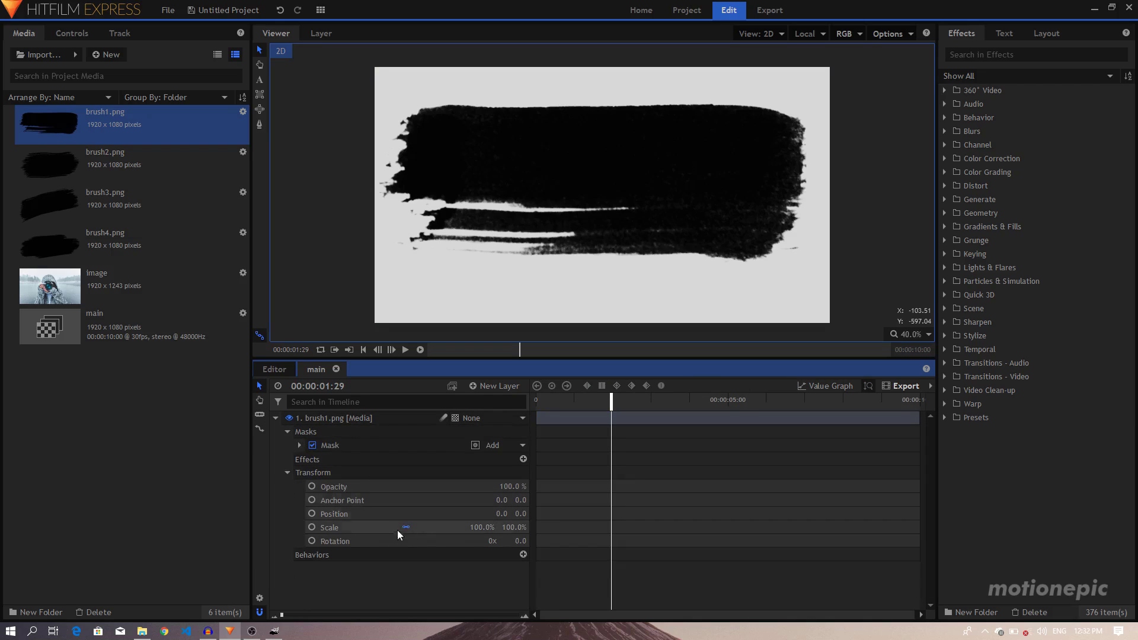
pyautogui.moveTo(479, 527)
pyautogui.mouseDown()
pyautogui.moveTo(463, 527)
pyautogui.moveTo(482, 526)
pyautogui.mouseUp()
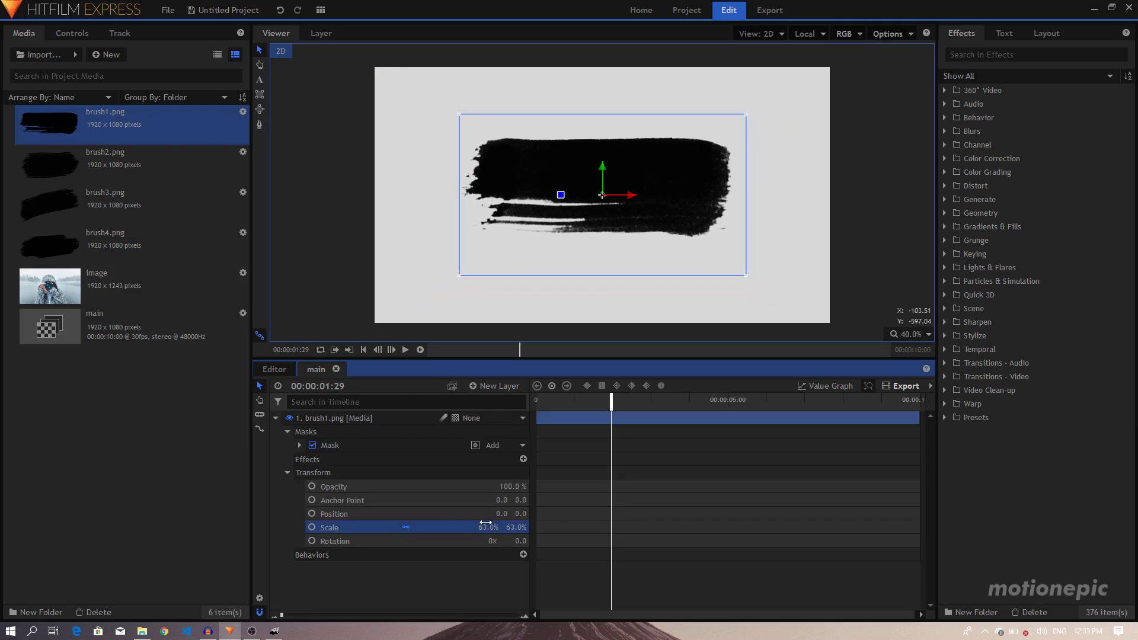
# Step: Move the brush1.png layer to position -124, 178 in the upper part of the frame
pyautogui.moveTo(601, 194); pyautogui.dragTo(613, 195)
pyautogui.hotkey('ctrl', 'z')
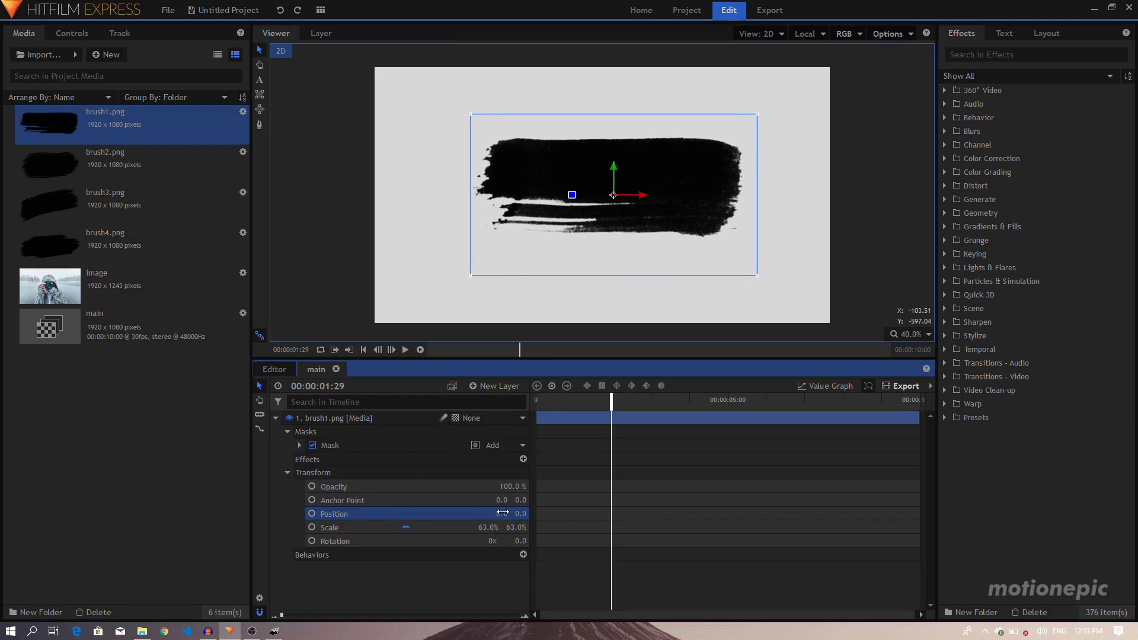
pyautogui.moveTo(515, 515); pyautogui.dragTo(595, 515)
pyautogui.moveTo(601, 162); pyautogui.dragTo(573, 153)
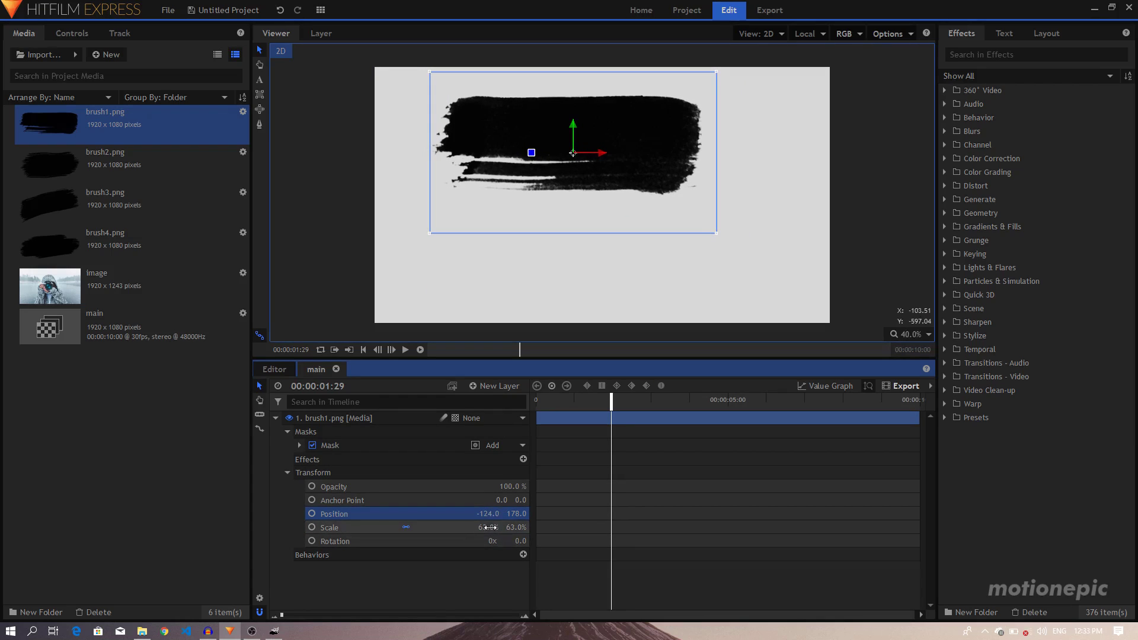
# Step: Copy the mask from brush1.png, add brush2.png as a layer below it, and paste the mask onto brush2.png
pyautogui.click(340, 447)
pyautogui.rightClick(340, 447)
pyautogui.click(361, 470)
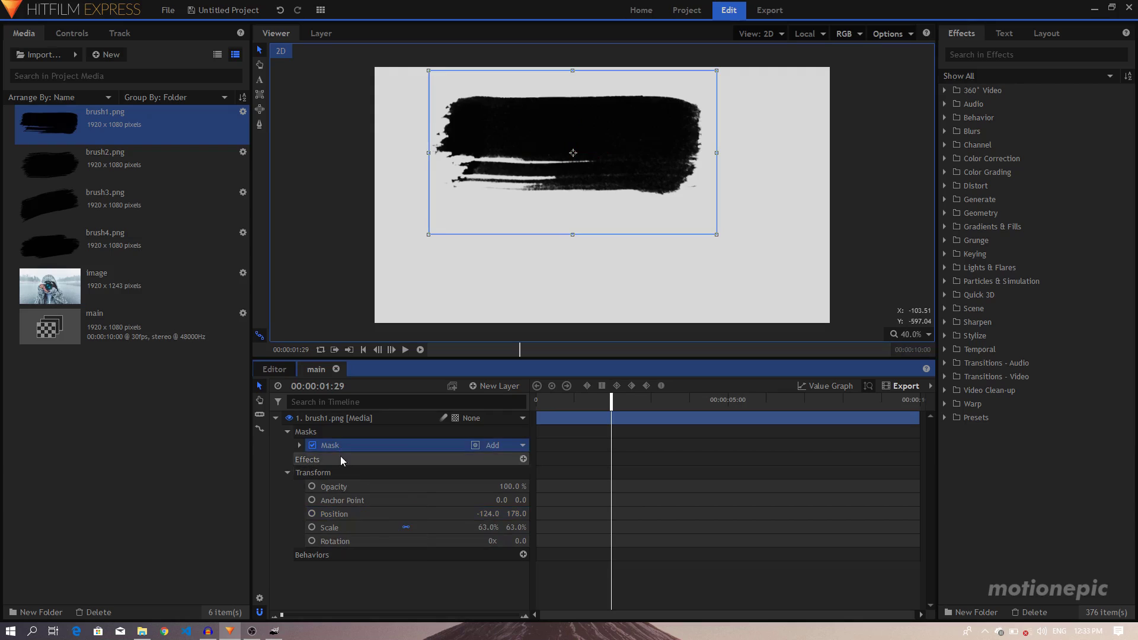
pyautogui.click(275, 417)
pyautogui.moveTo(97, 166); pyautogui.dragTo(356, 462)
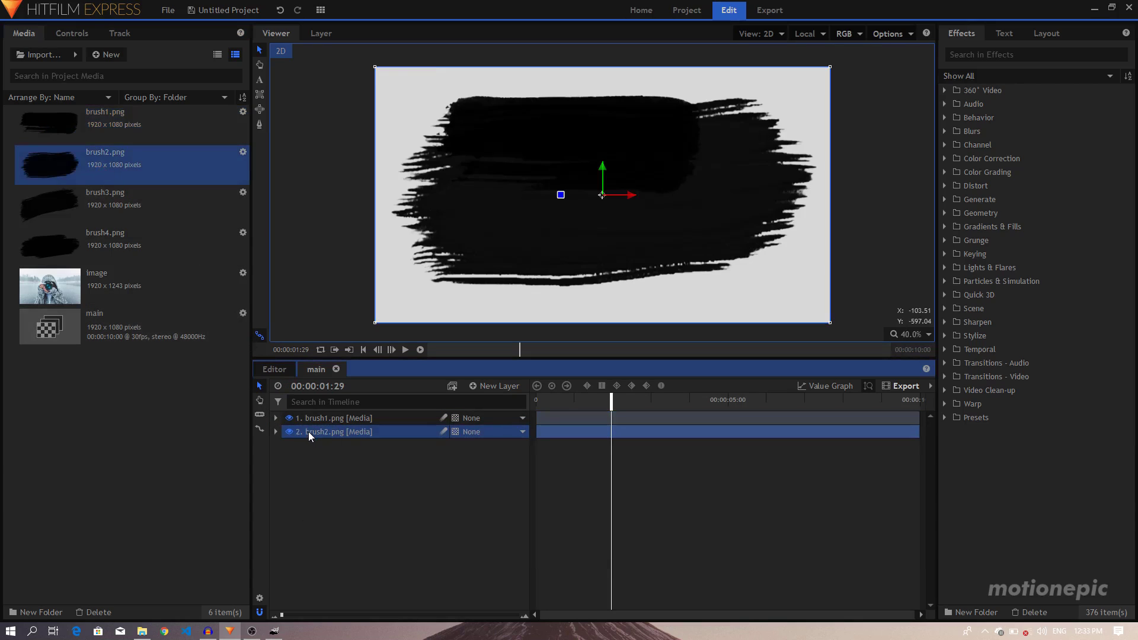
pyautogui.hotkey('ctrl', 'v')
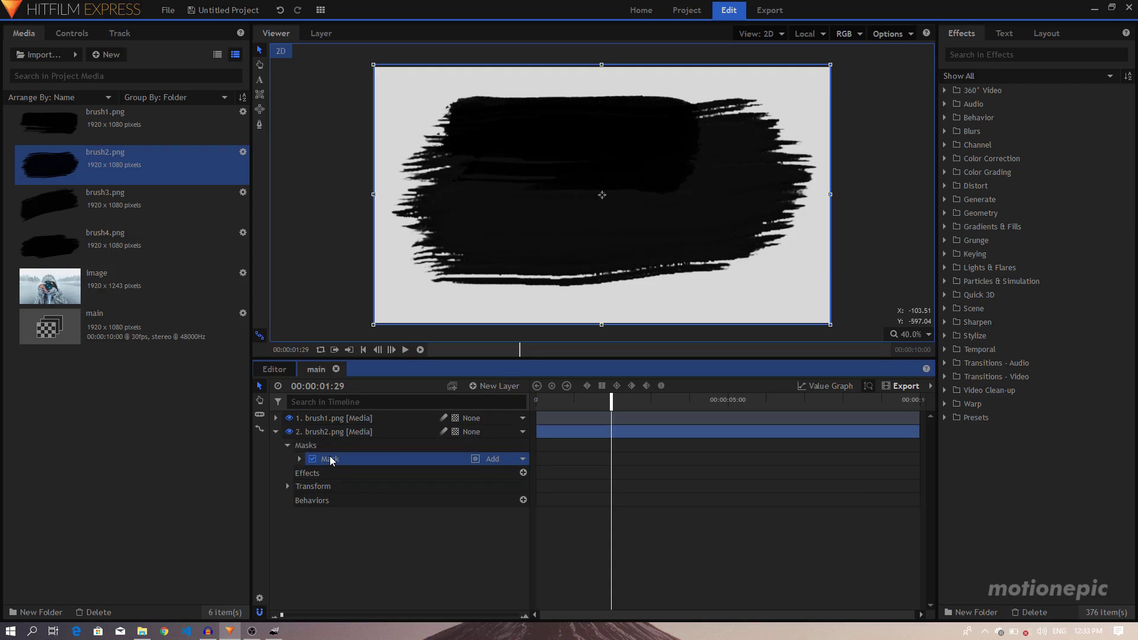
pyautogui.click(287, 445)
pyautogui.click(276, 432)
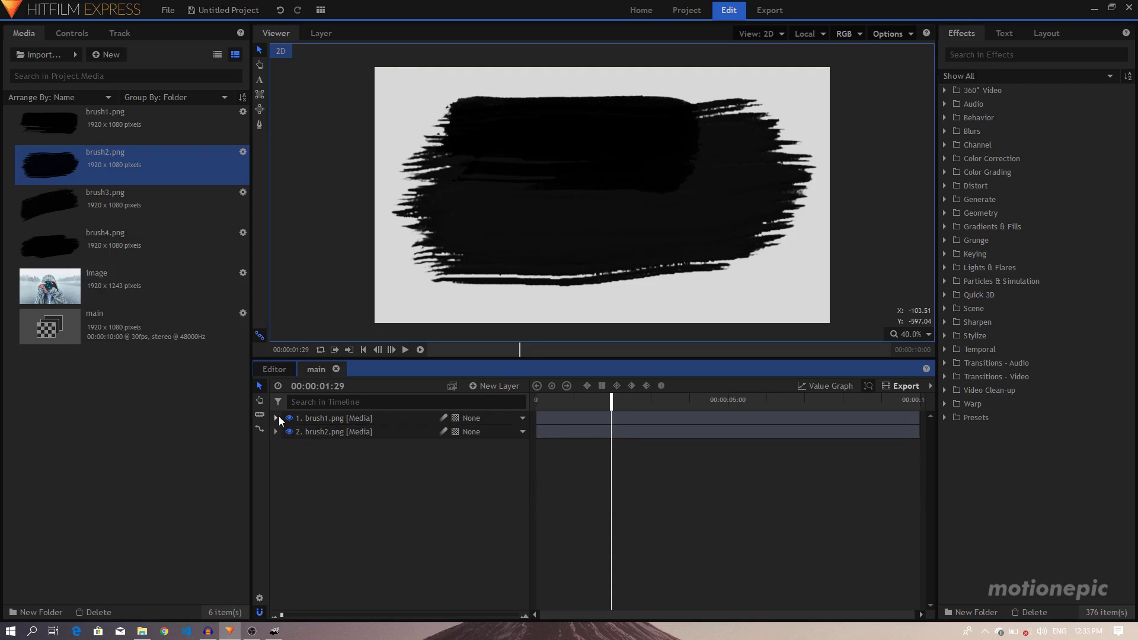
# Step: Set the feather strength of brush1.png's mask to 100 px and scrub through the reveal to check the soft edge
pyautogui.click(277, 417)
pyautogui.click(299, 445)
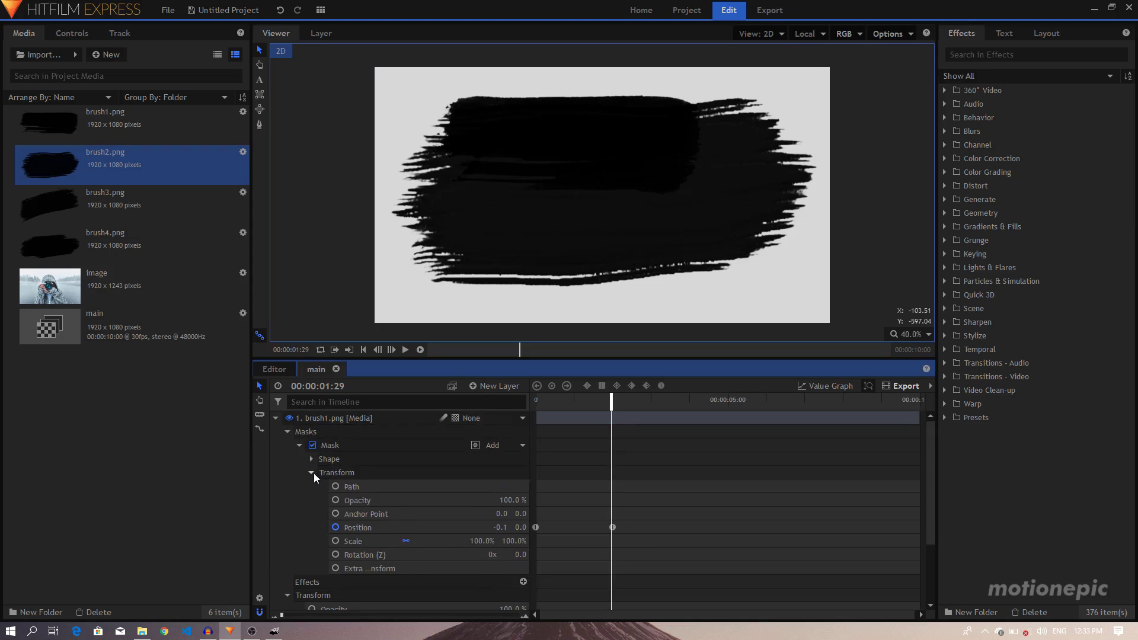
pyautogui.click(312, 459)
pyautogui.click(311, 459)
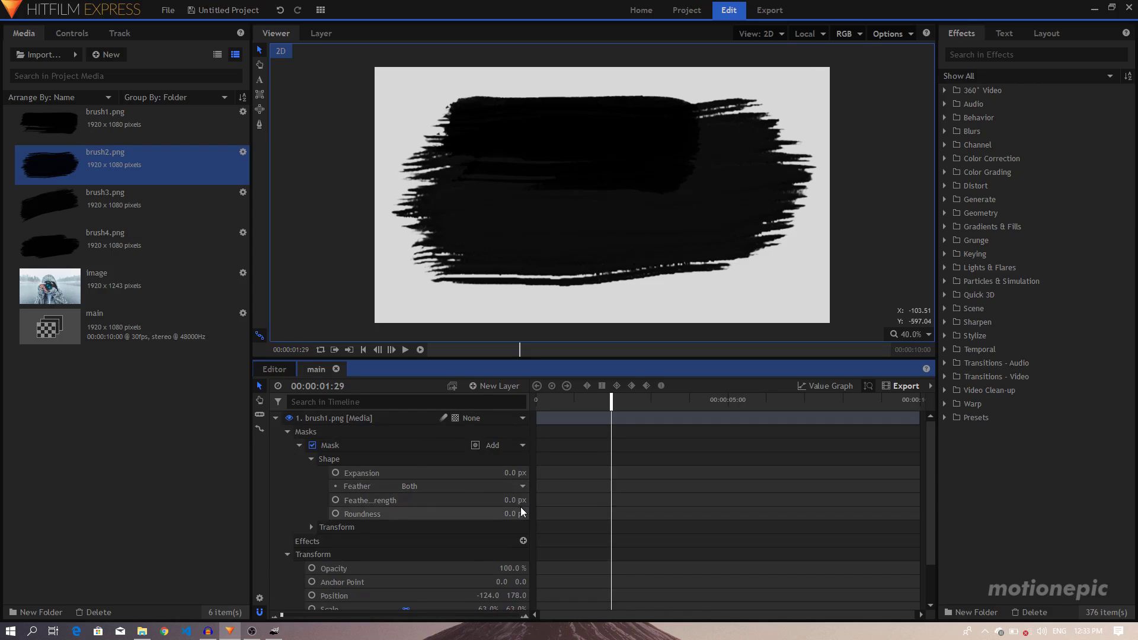
pyautogui.moveTo(514, 500); pyautogui.dragTo(517, 500)
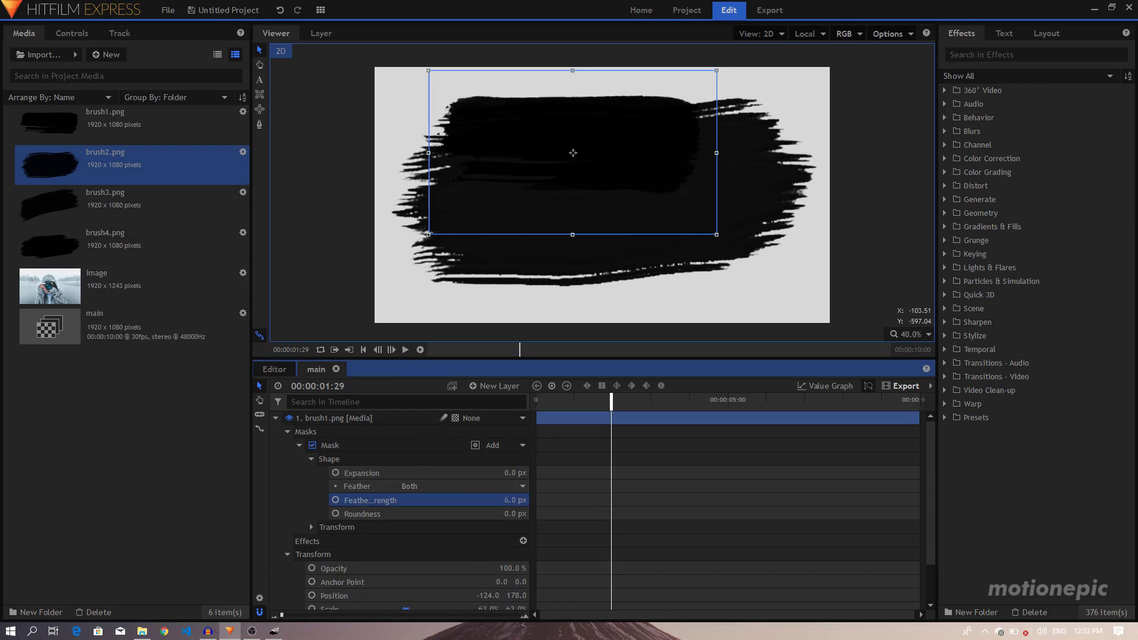
pyautogui.click(515, 500)
pyautogui.write('100')
pyautogui.press('Return')
pyautogui.moveTo(557, 402)
pyautogui.mouseDown()
pyautogui.moveTo(542, 400)
pyautogui.moveTo(572, 409)
pyautogui.mouseUp()
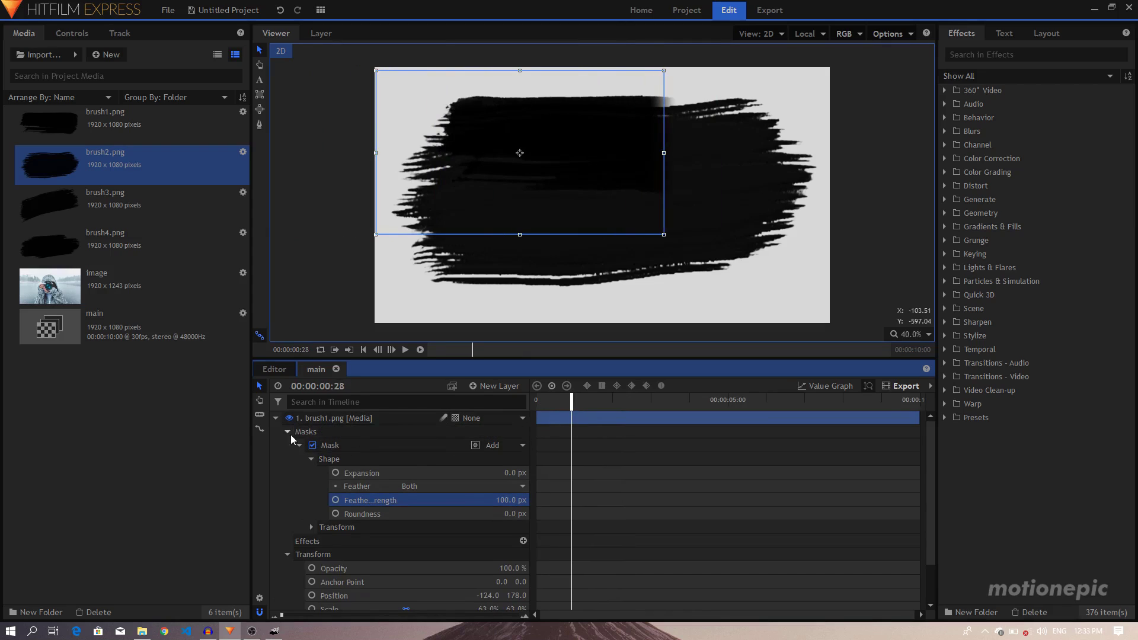
# Step: Copy the feathered mask from brush1.png and paste it onto the brush2.png layer
pyautogui.click(345, 444)
pyautogui.click(276, 418)
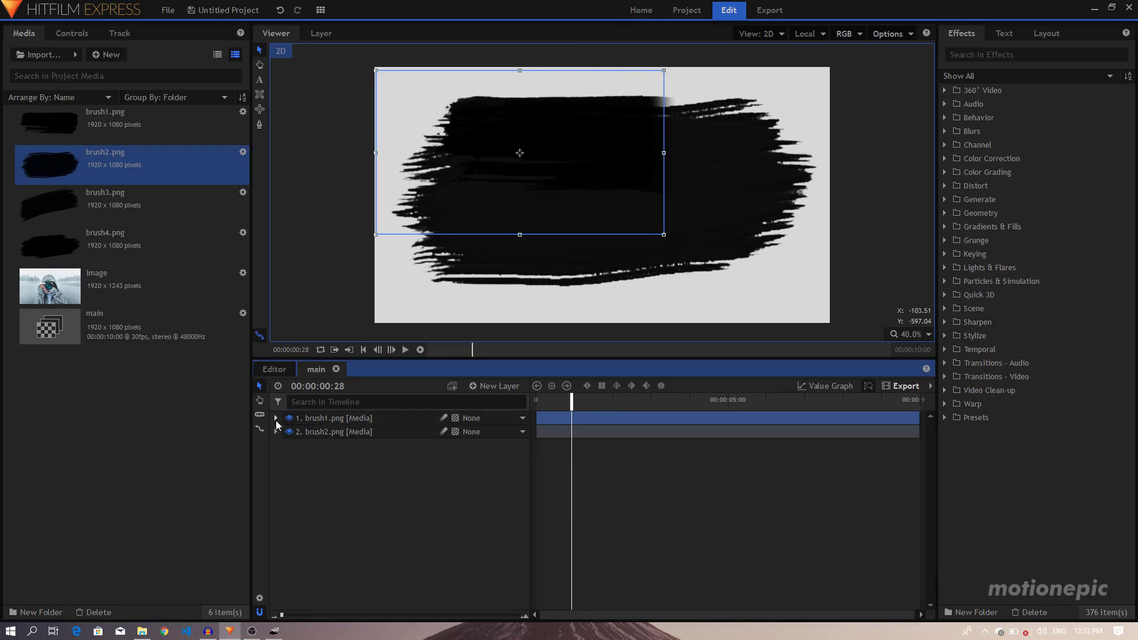
pyautogui.click(322, 432)
pyautogui.hotkey('ctrl', 'v')
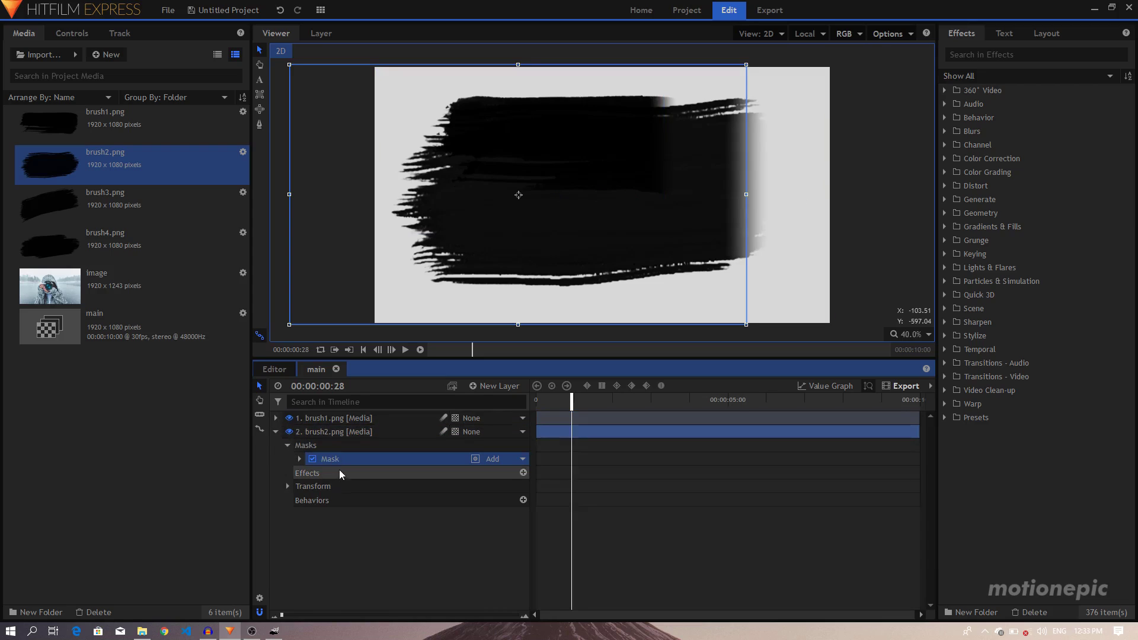
pyautogui.click(286, 445)
# Step: Scale the brush2.png layer down to 57% and shift its horizontal position to -144
pyautogui.click(287, 471)
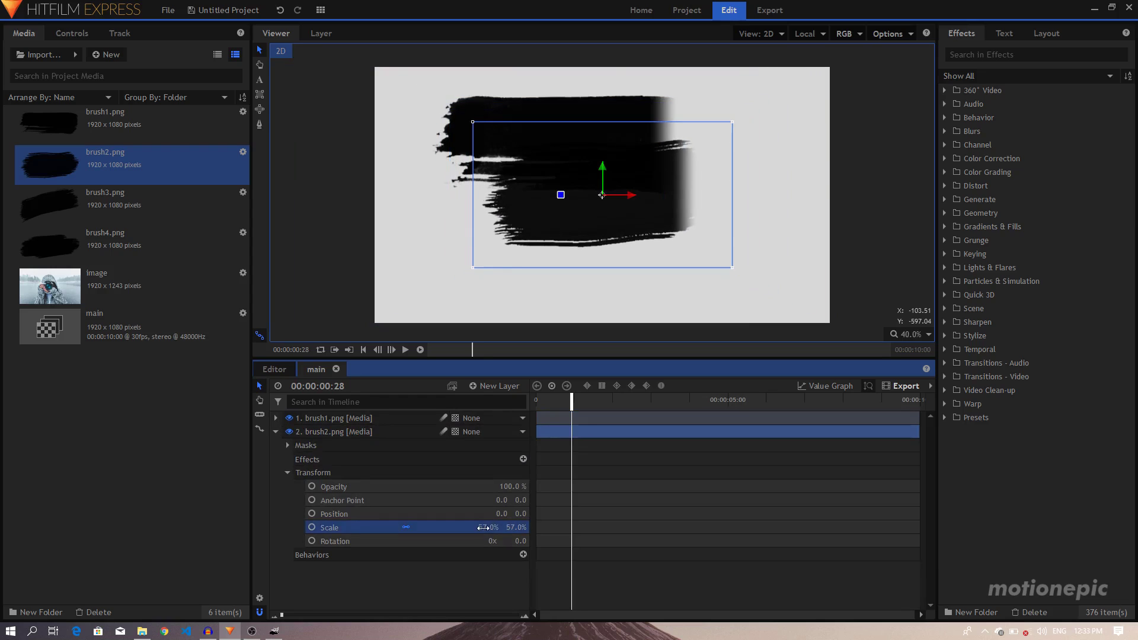
pyautogui.moveTo(501, 513); pyautogui.dragTo(412, 514)
pyautogui.click(276, 431)
# Step: Add brush3.png as a layer below brush2.png and paste the feathered mask onto it
pyautogui.moveTo(94, 216)
pyautogui.mouseDown()
pyautogui.moveTo(348, 445)
pyautogui.moveTo(300, 448)
pyautogui.mouseUp()
pyautogui.hotkey('ctrl', 'v')
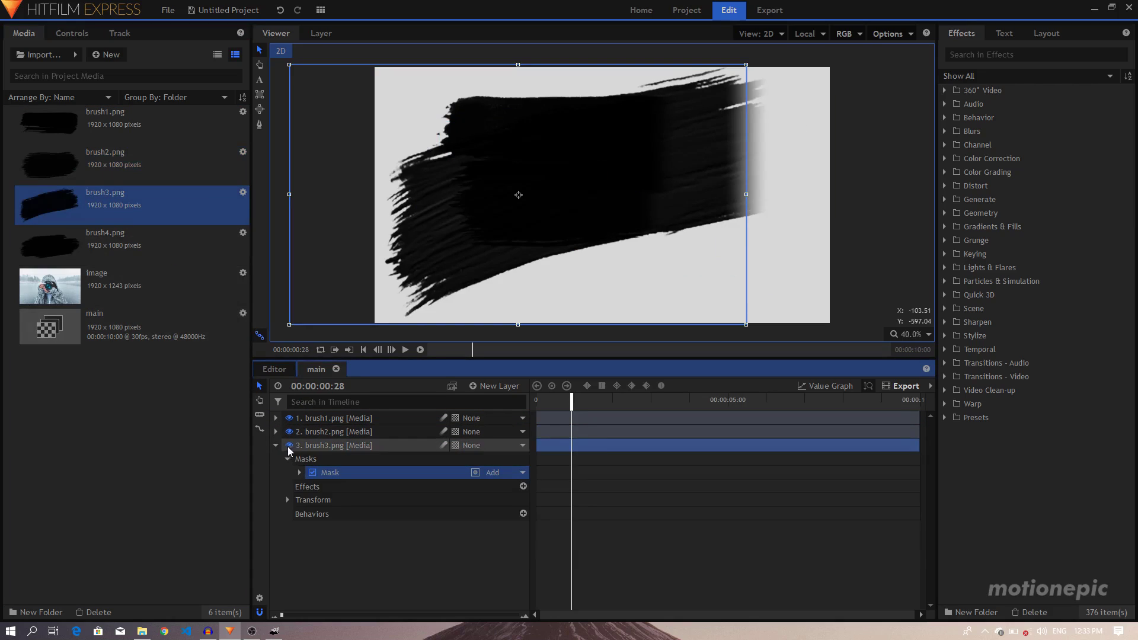
pyautogui.click(276, 445)
pyautogui.click(282, 443)
pyautogui.click(276, 445)
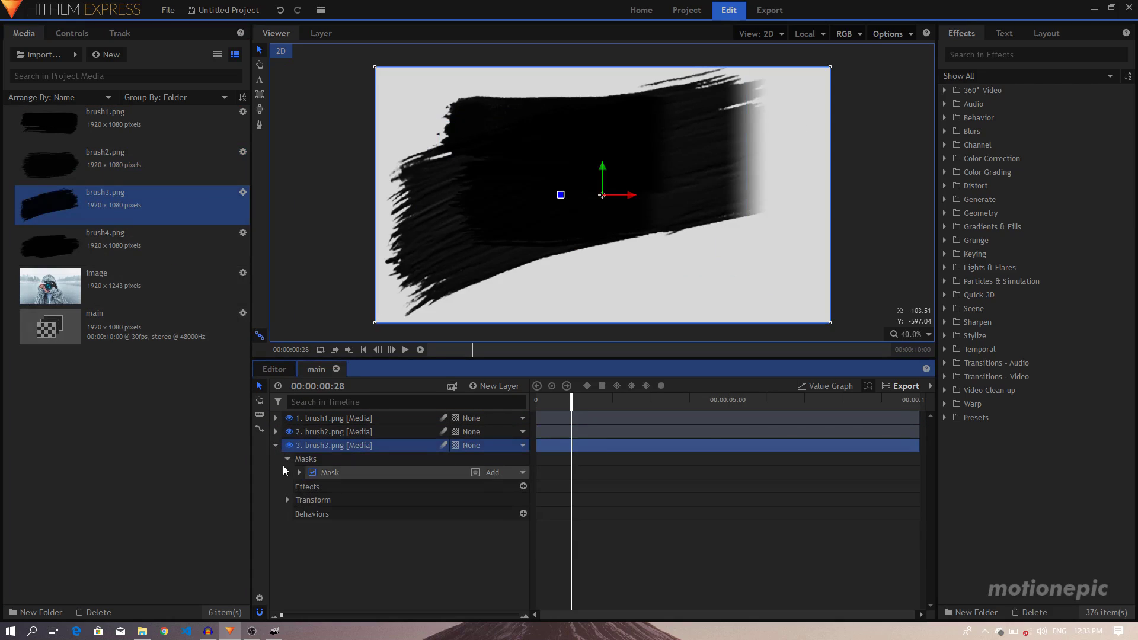
pyautogui.click(287, 459)
# Step: Scale the brush3.png layer to 62%, rotate it to 185 degrees, and move it to position -9, -211
pyautogui.click(287, 486)
pyautogui.moveTo(477, 541)
pyautogui.mouseDown()
pyautogui.moveTo(458, 540)
pyautogui.moveTo(480, 555)
pyautogui.moveTo(469, 554)
pyautogui.mouseUp()
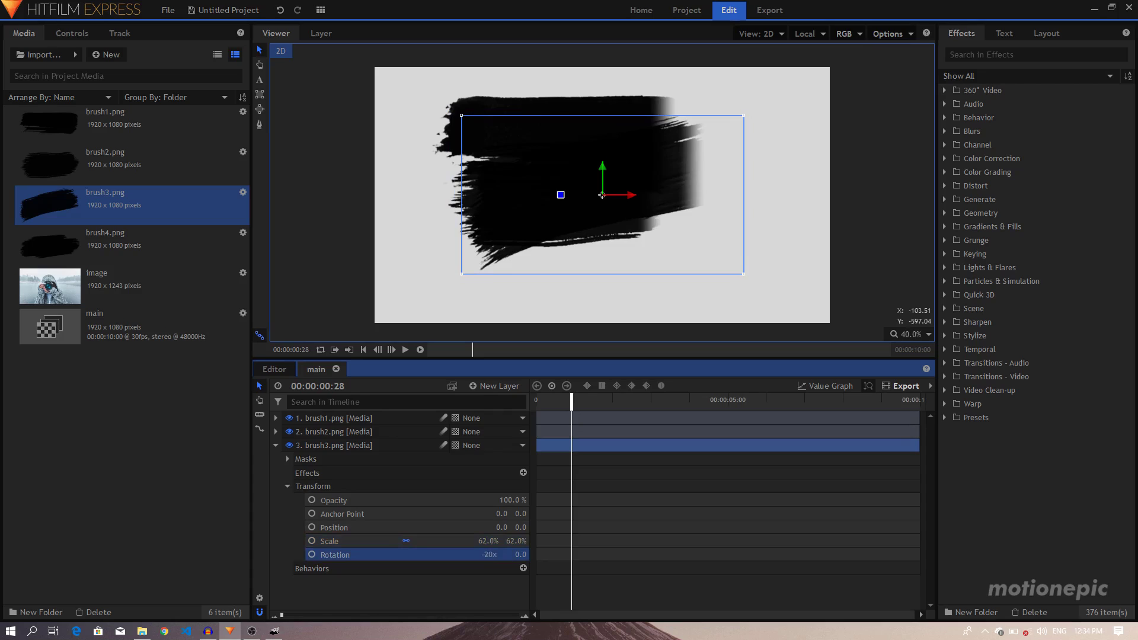
pyautogui.moveTo(512, 554); pyautogui.dragTo(629, 554)
pyautogui.moveTo(502, 527)
pyautogui.mouseDown()
pyautogui.moveTo(394, 527)
pyautogui.moveTo(522, 522)
pyautogui.mouseUp()
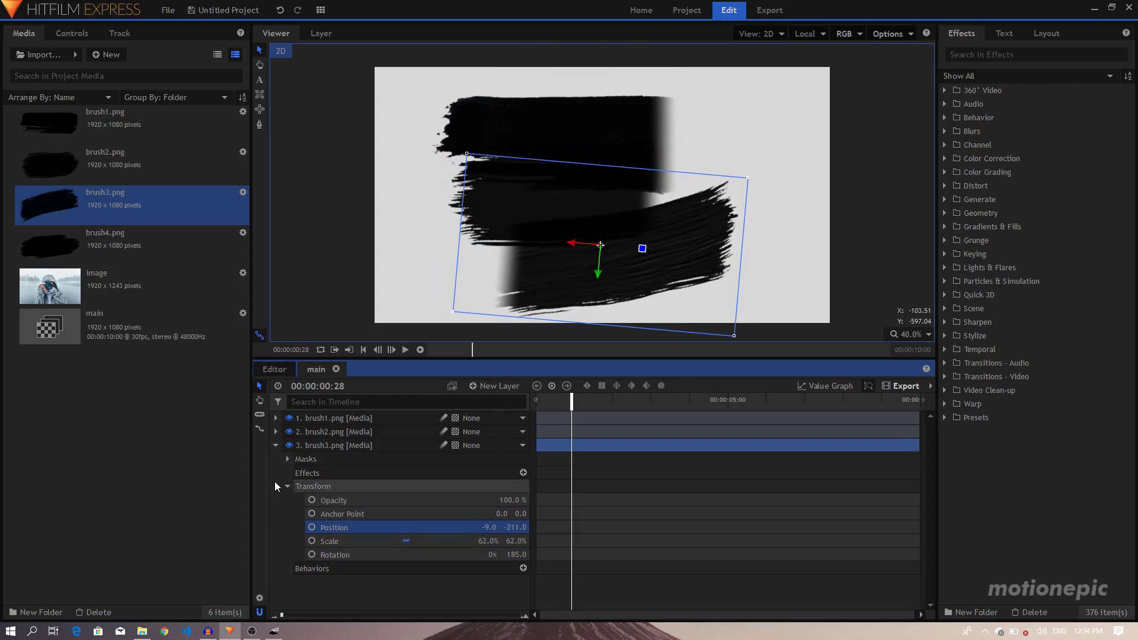
pyautogui.click(276, 445)
# Step: Add brush4.png as the bottom layer and paste the feathered mask onto it
pyautogui.moveTo(124, 254); pyautogui.dragTo(329, 489)
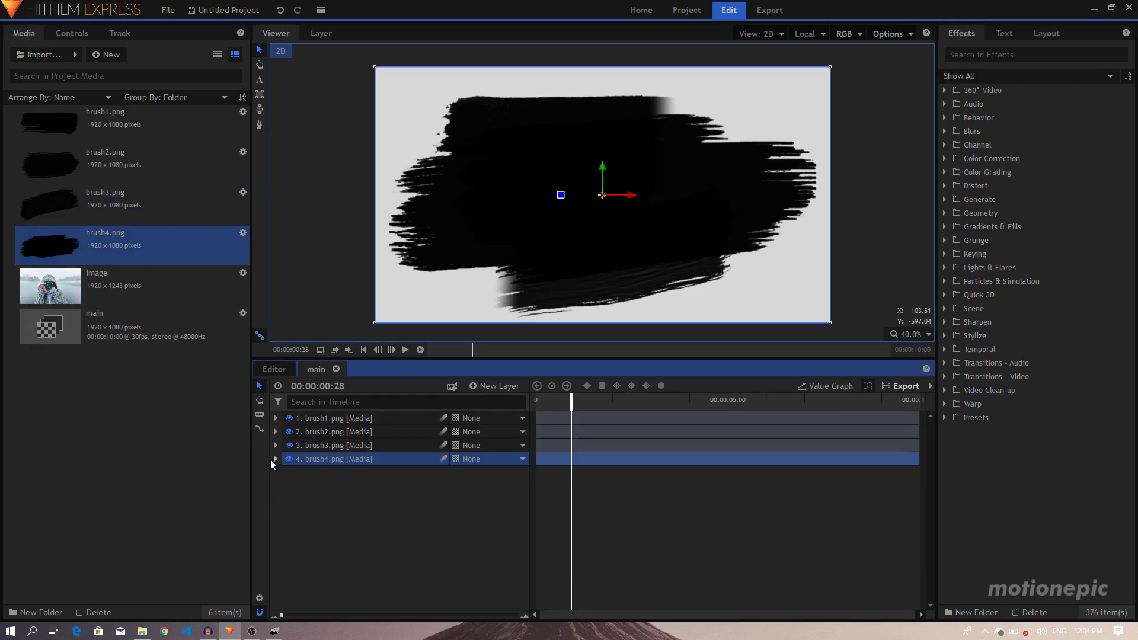
pyautogui.click(275, 459)
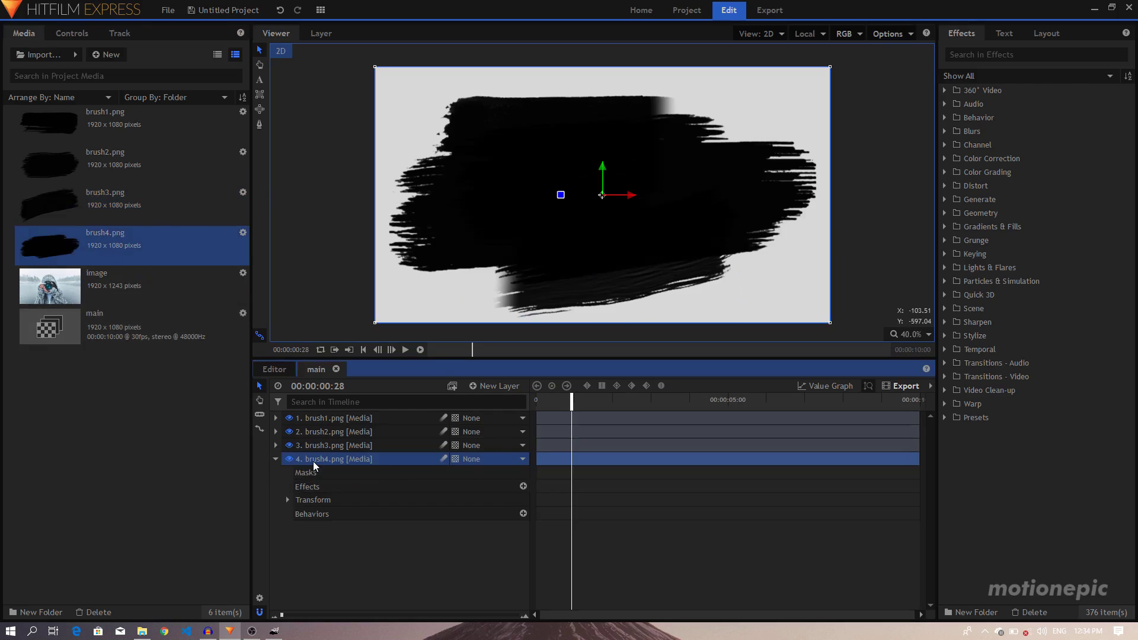
pyautogui.click(276, 459)
pyautogui.click(275, 459)
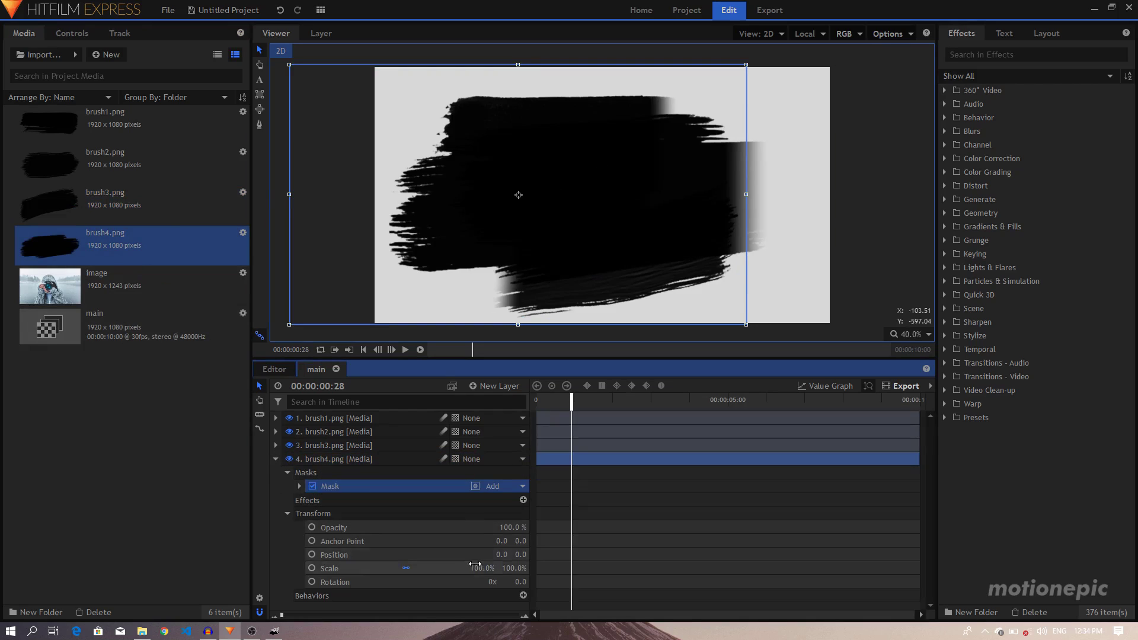
# Step: Scale down and tilt the brush4.png layer, and move it to position 149, 203.5 in the upper part of the frame
pyautogui.moveTo(484, 567); pyautogui.dragTo(477, 567)
pyautogui.moveTo(498, 554); pyautogui.dragTo(450, 554)
pyautogui.moveTo(521, 554)
pyautogui.mouseDown()
pyautogui.moveTo(535, 554)
pyautogui.moveTo(380, 554)
pyautogui.moveTo(408, 554)
pyautogui.mouseUp()
pyautogui.moveTo(487, 568); pyautogui.dragTo(477, 567)
pyautogui.moveTo(596, 237)
pyautogui.mouseDown()
pyautogui.moveTo(678, 219)
pyautogui.moveTo(688, 123)
pyautogui.moveTo(682, 147)
pyautogui.mouseUp()
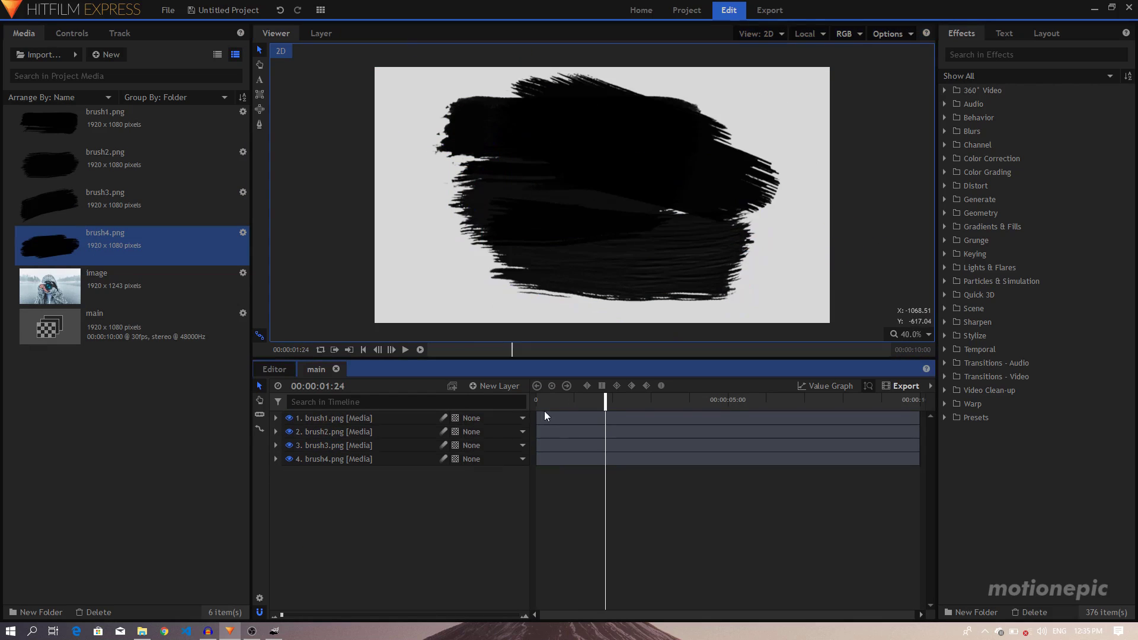
# Step: Play the four-stroke brush reveal from the start of the timeline
pyautogui.moveTo(544, 401); pyautogui.dragTo(459, 393)
pyautogui.press('space')
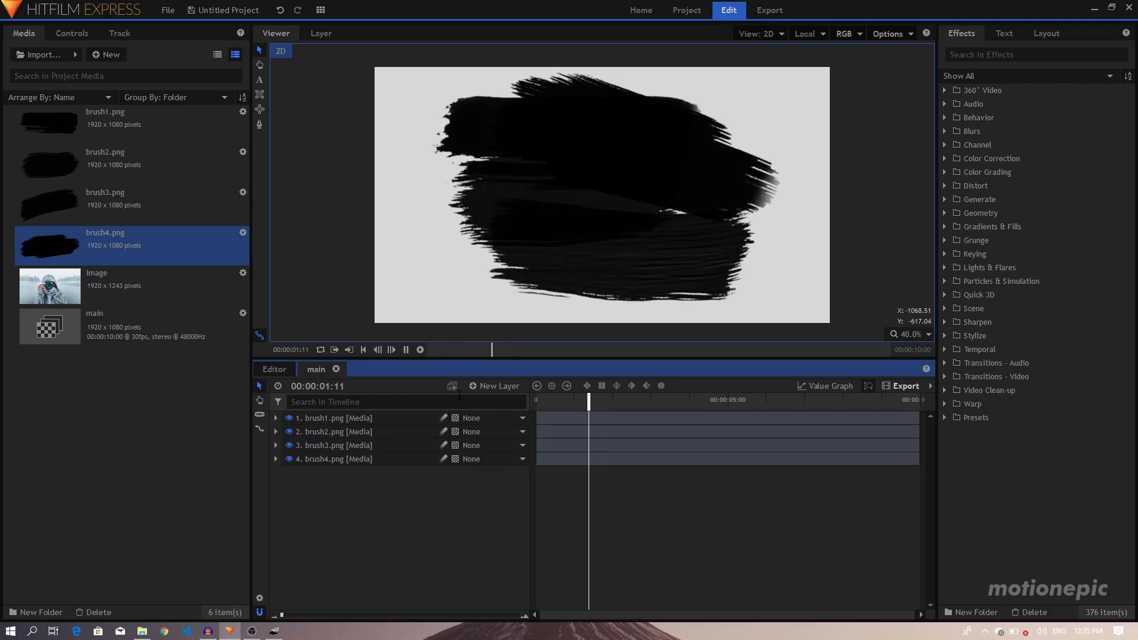
pyautogui.press('space')
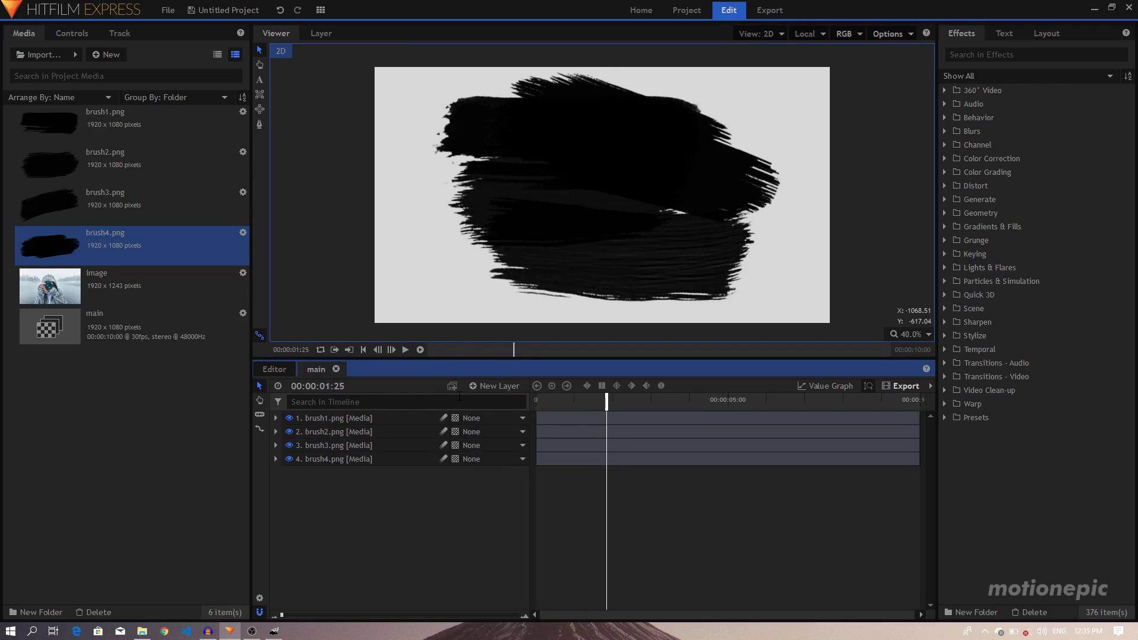
# Step: Filter the timeline by "position" and delay both mask position keyframes of brush2.png by about 10 frames
pyautogui.click(432, 405)
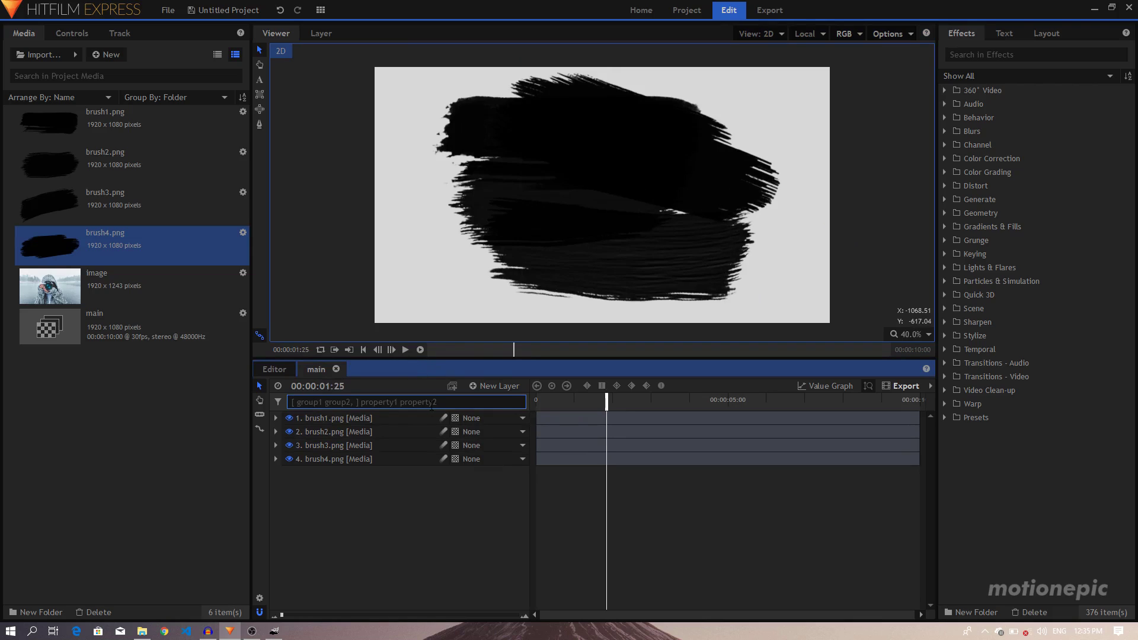
pyautogui.write('position')
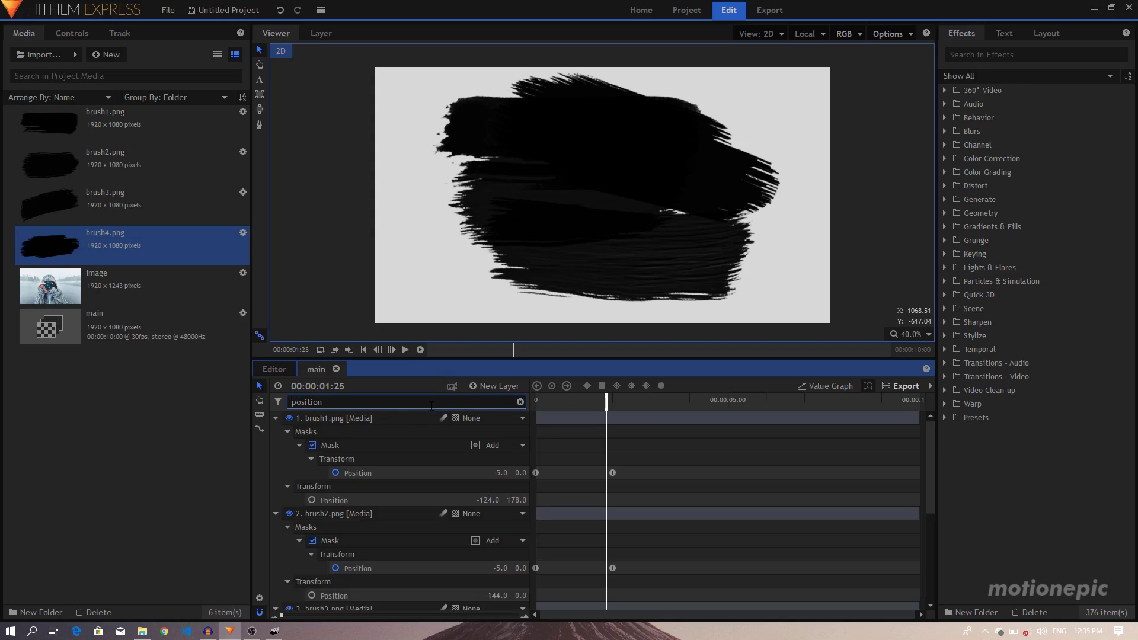
pyautogui.moveTo(563, 401); pyautogui.dragTo(536, 401)
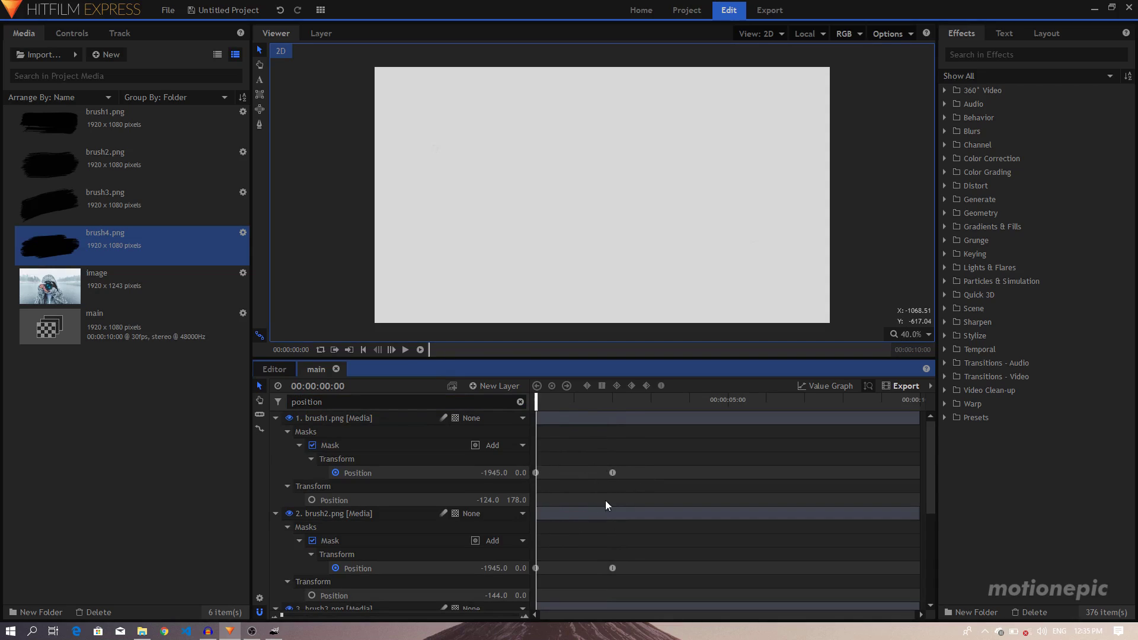
pyautogui.hotkey('shift', '.')
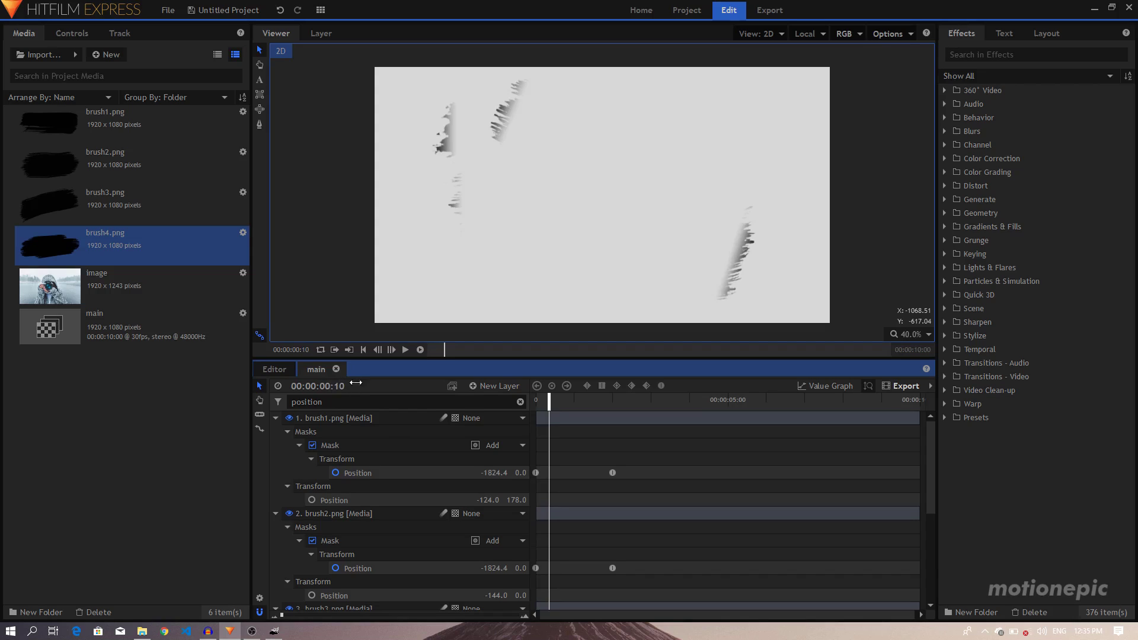
pyautogui.moveTo(628, 564); pyautogui.dragTo(513, 573)
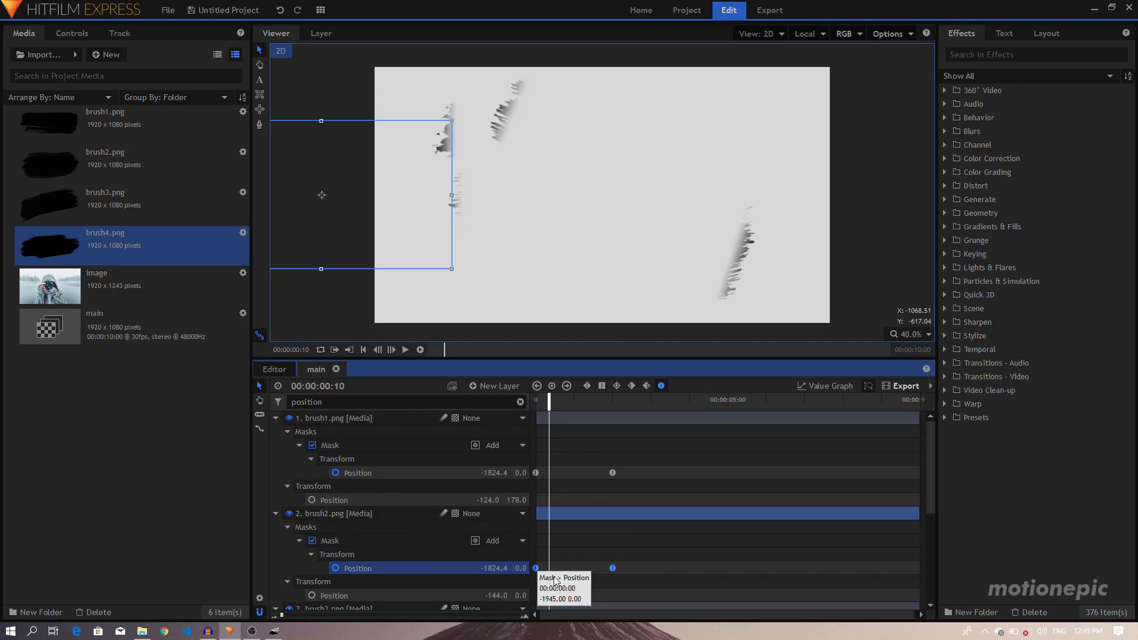
pyautogui.moveTo(536, 568); pyautogui.dragTo(550, 569)
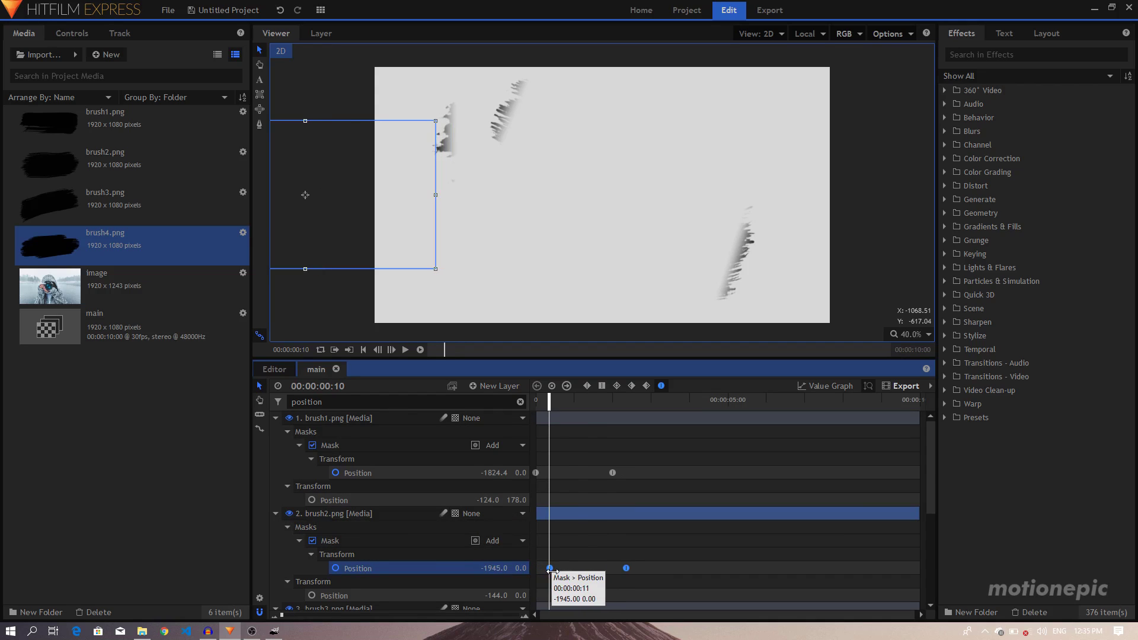
# Step: Stagger the mask position keyframes of brush3.png and brush4.png by about 10 more frames each, with brush3.png starting at frame 20
pyautogui.scroll(-3, 554, 549)
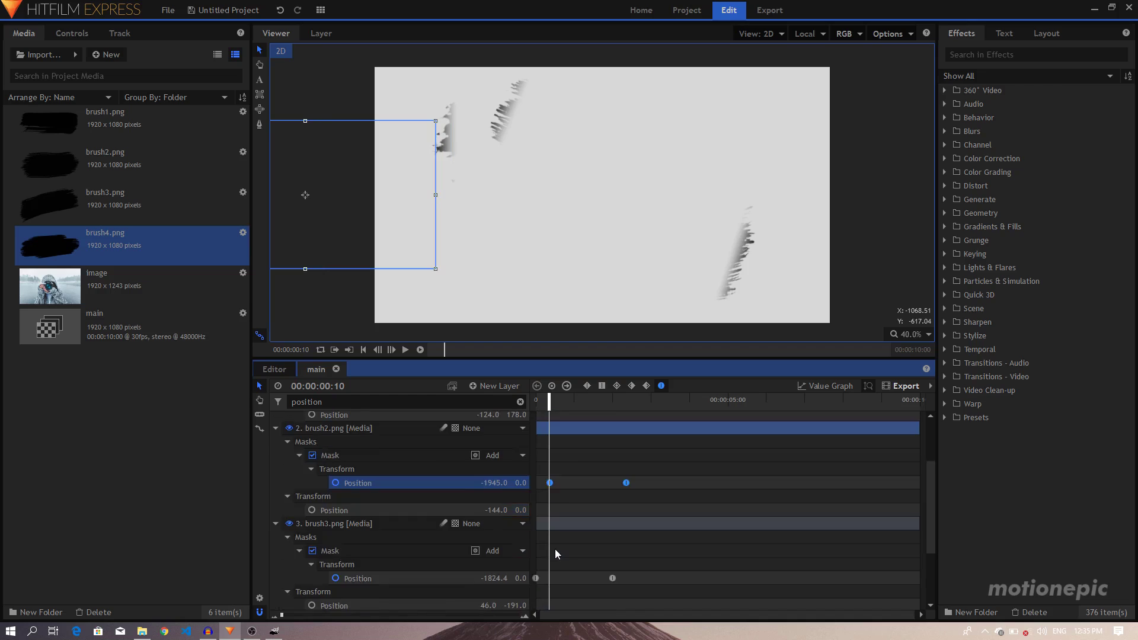
pyautogui.hotkey('shift', '.')
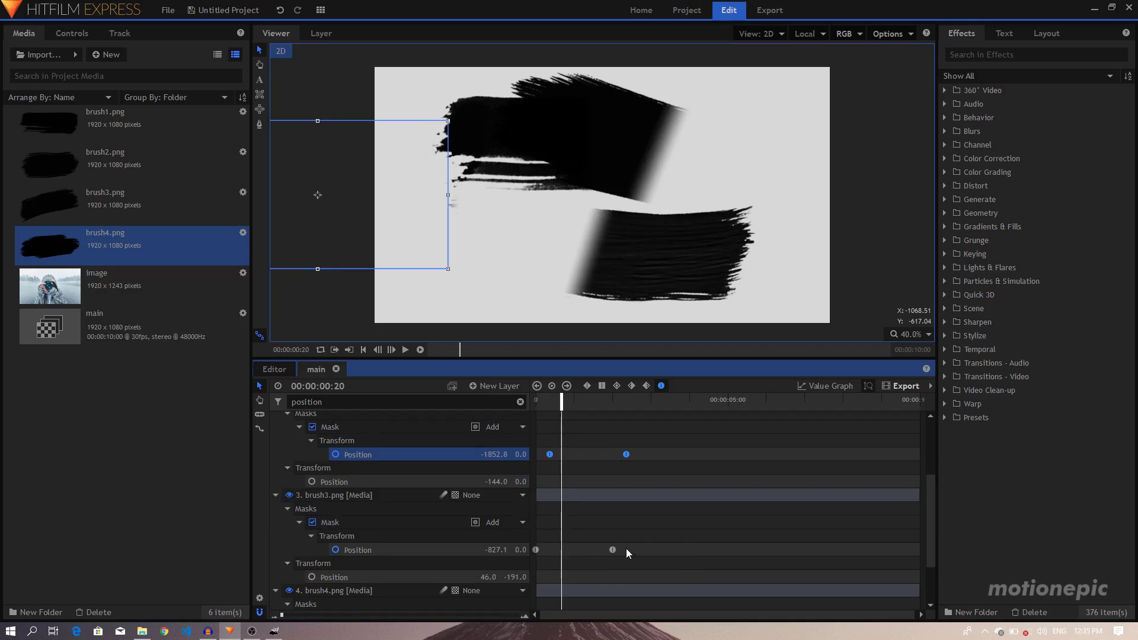
pyautogui.moveTo(632, 544)
pyautogui.mouseDown()
pyautogui.moveTo(536, 556)
pyautogui.moveTo(561, 552)
pyautogui.mouseUp()
pyautogui.scroll(-2, 581, 552)
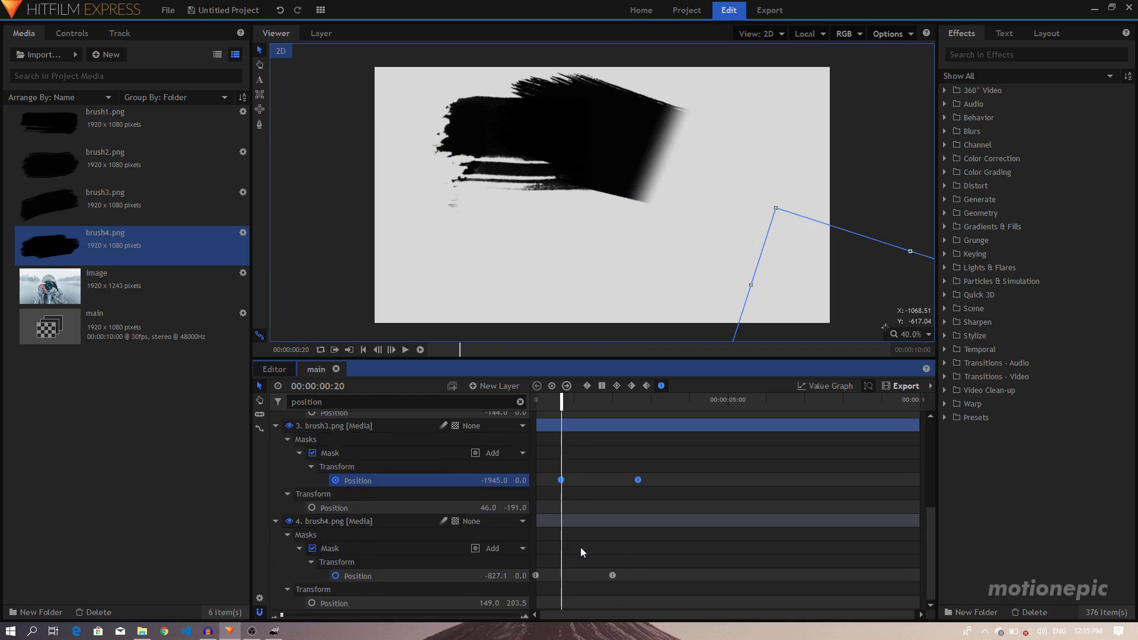
pyautogui.hotkey('shift', 'Right')
pyautogui.moveTo(632, 563)
pyautogui.mouseDown()
pyautogui.moveTo(531, 586)
pyautogui.moveTo(576, 577)
pyautogui.moveTo(567, 542)
pyautogui.mouseUp()
# Step: Play the staggered brush reveal from the beginning of the timeline
pyautogui.moveTo(574, 399); pyautogui.dragTo(536, 401)
pyautogui.press('space')
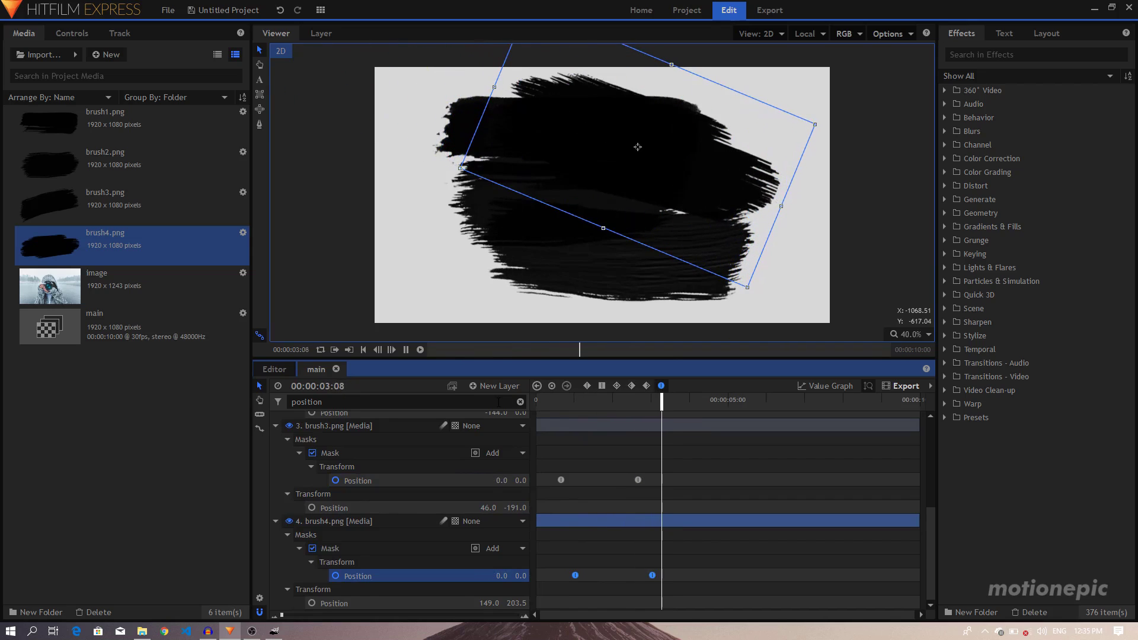
pyautogui.press('space')
# Step: Clear the timeline filter and group all four brush layers into a composite shot named "brush strokes"
pyautogui.click(521, 404)
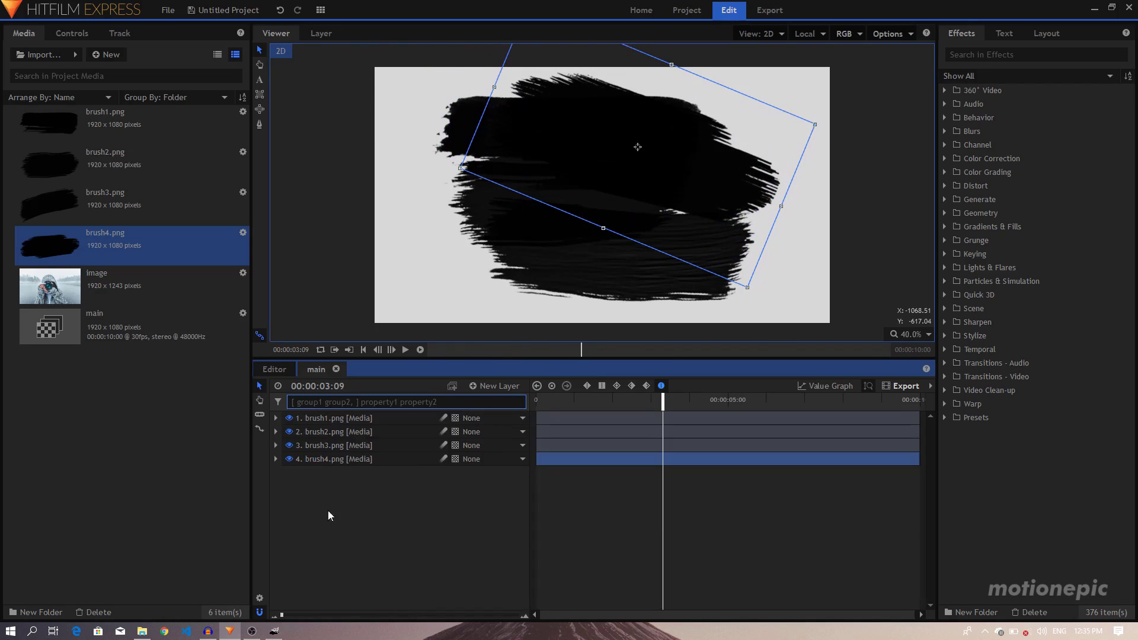
pyautogui.click(364, 521)
pyautogui.moveTo(343, 510); pyautogui.dragTo(373, 422)
pyautogui.rightClick(368, 438)
pyautogui.click(401, 304)
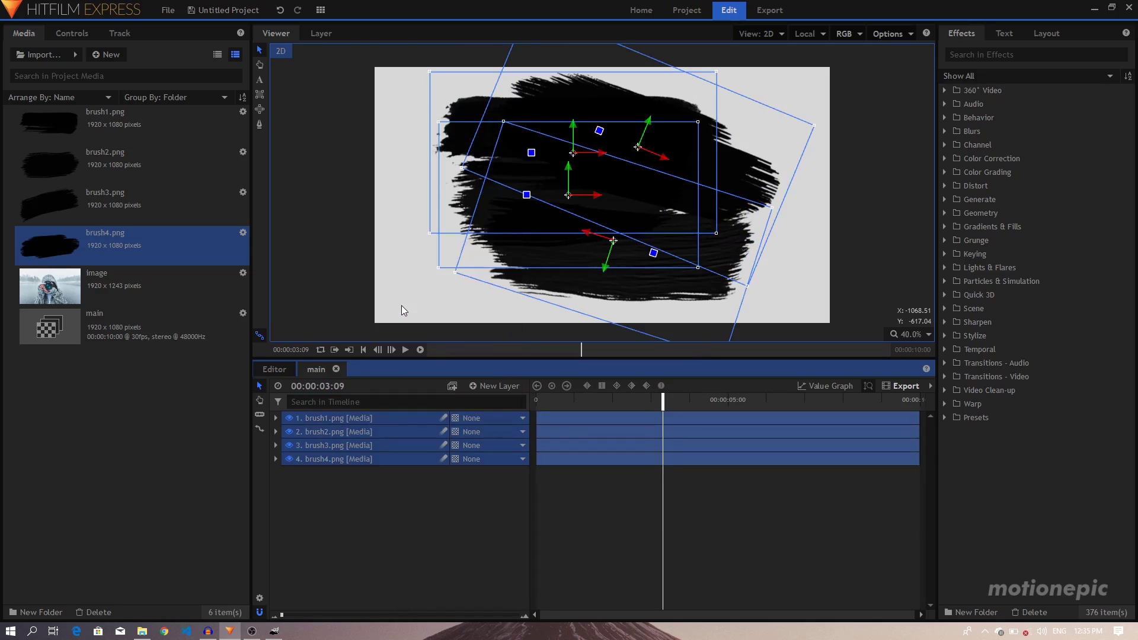
pyautogui.write('br')
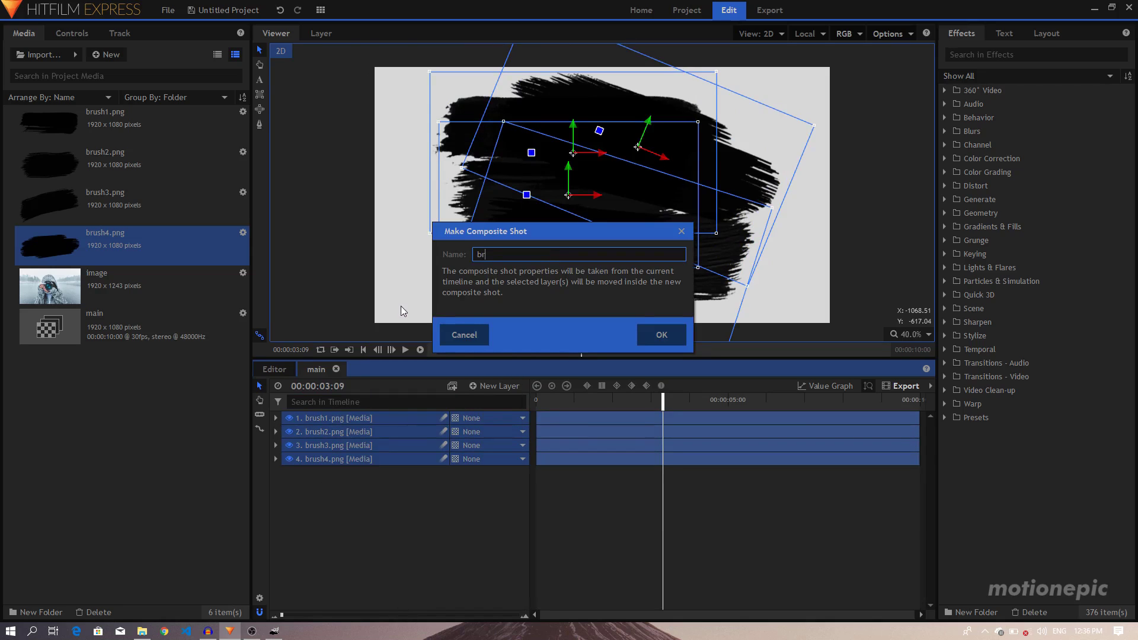
pyautogui.write('ush strokes')
pyautogui.press('Return')
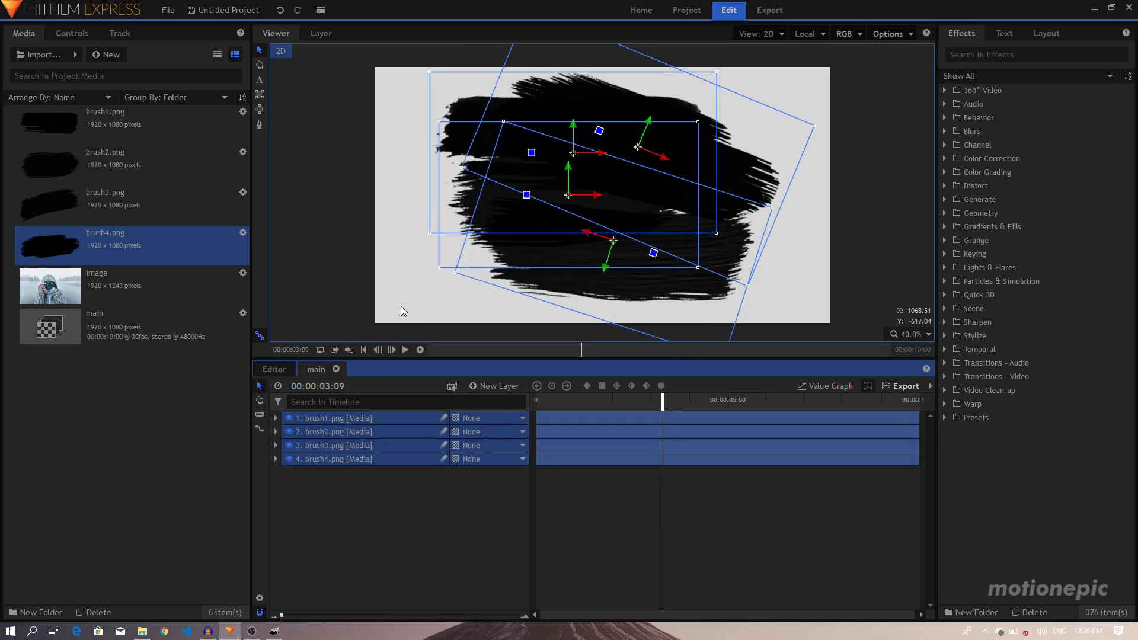
# Step: Place the image above the brush strokes layer in the main composite shot and hide the brush strokes layer
pyautogui.click(316, 368)
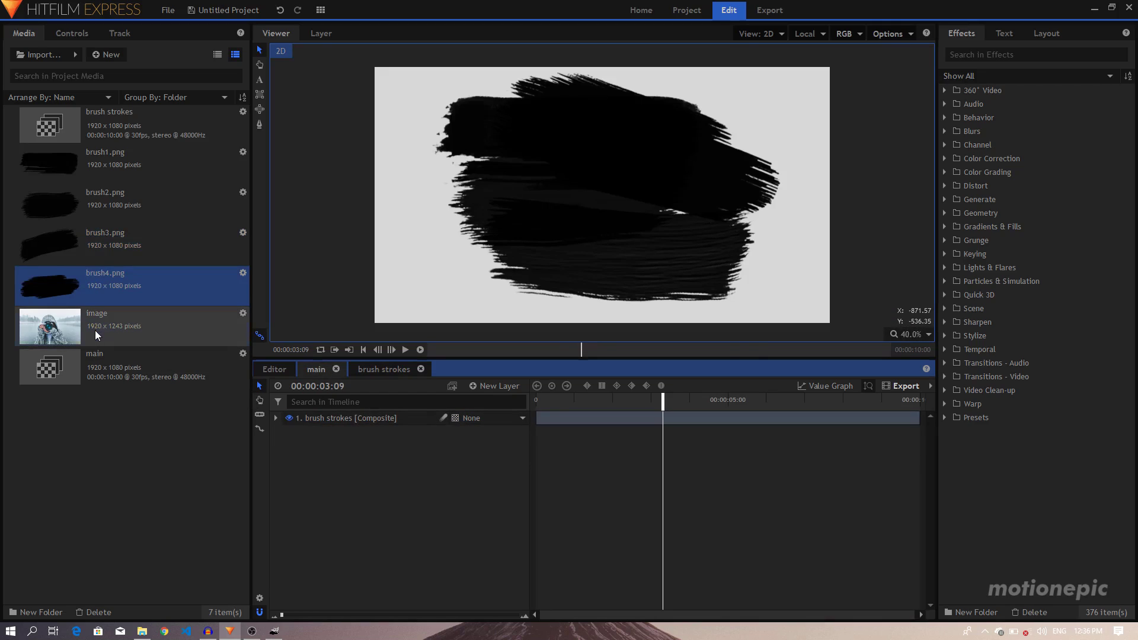
pyautogui.moveTo(95, 330)
pyautogui.mouseDown()
pyautogui.moveTo(280, 396)
pyautogui.moveTo(347, 438)
pyautogui.mouseUp()
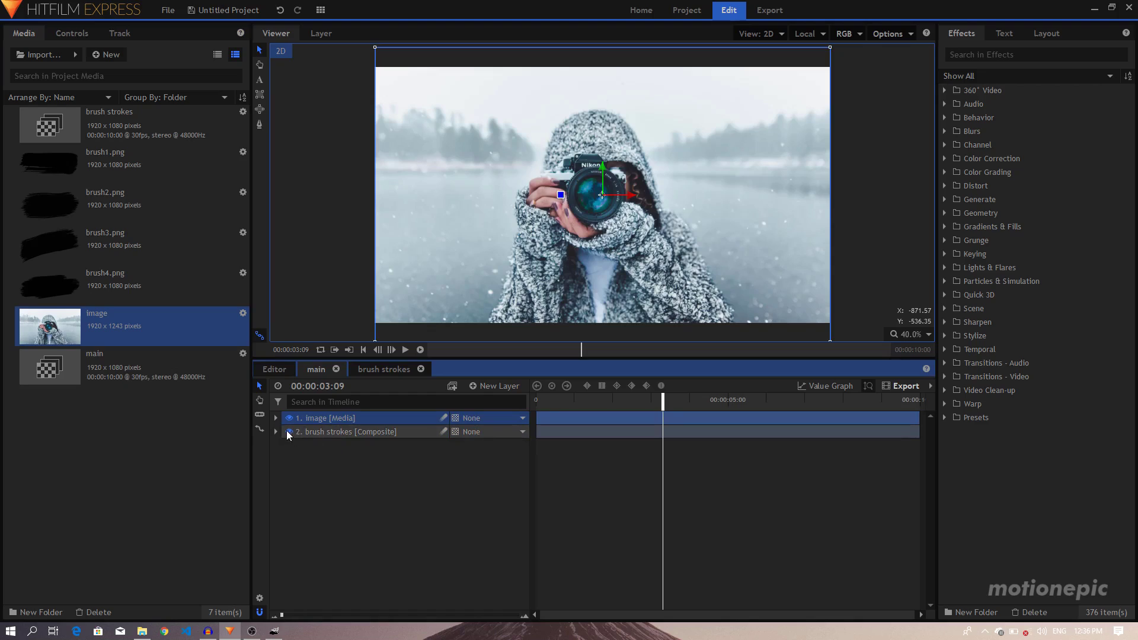
pyautogui.click(324, 431)
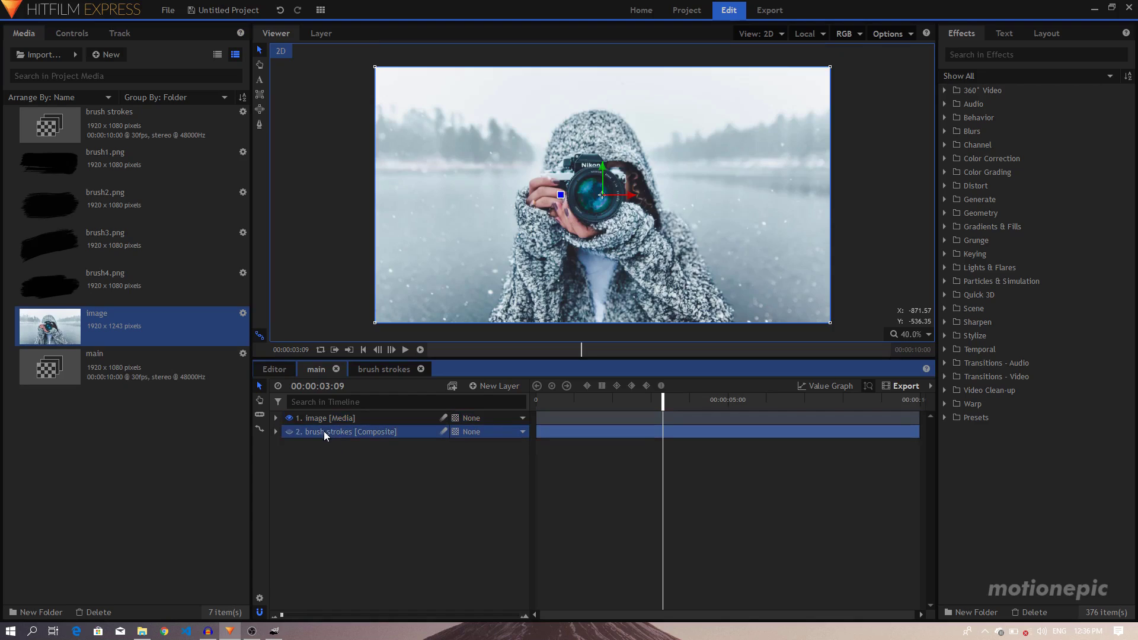
# Step: Apply the Set Matte effect to the image layer and set its source layer to brush strokes
pyautogui.click(960, 51)
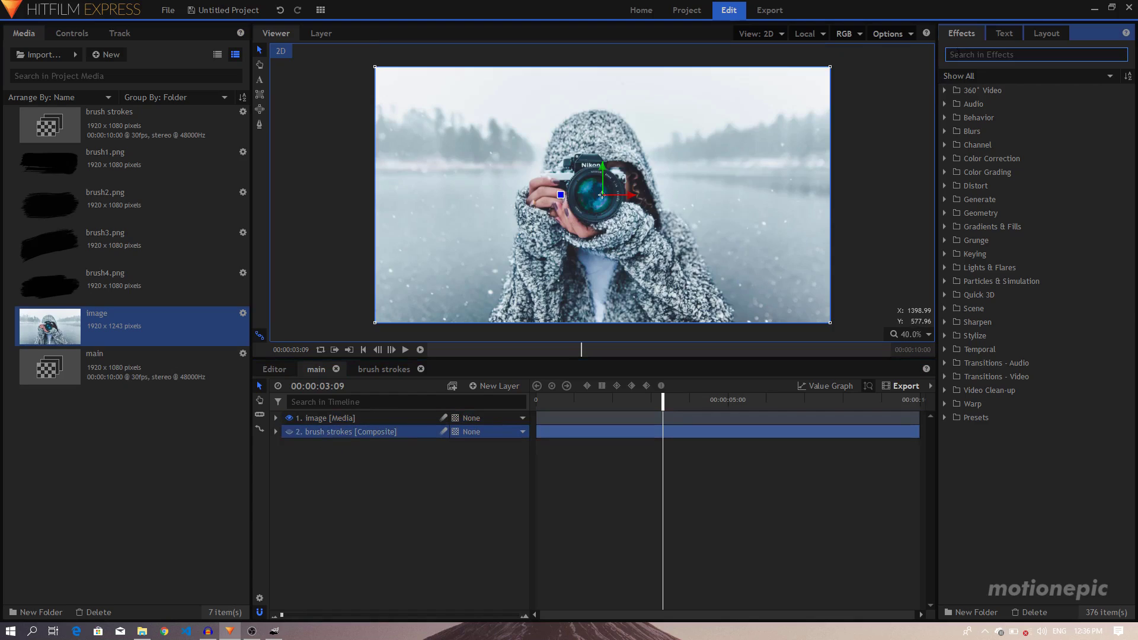
pyautogui.write('set')
pyautogui.moveTo(1002, 117)
pyautogui.mouseDown()
pyautogui.moveTo(619, 368)
pyautogui.moveTo(339, 428)
pyautogui.moveTo(316, 417)
pyautogui.mouseUp()
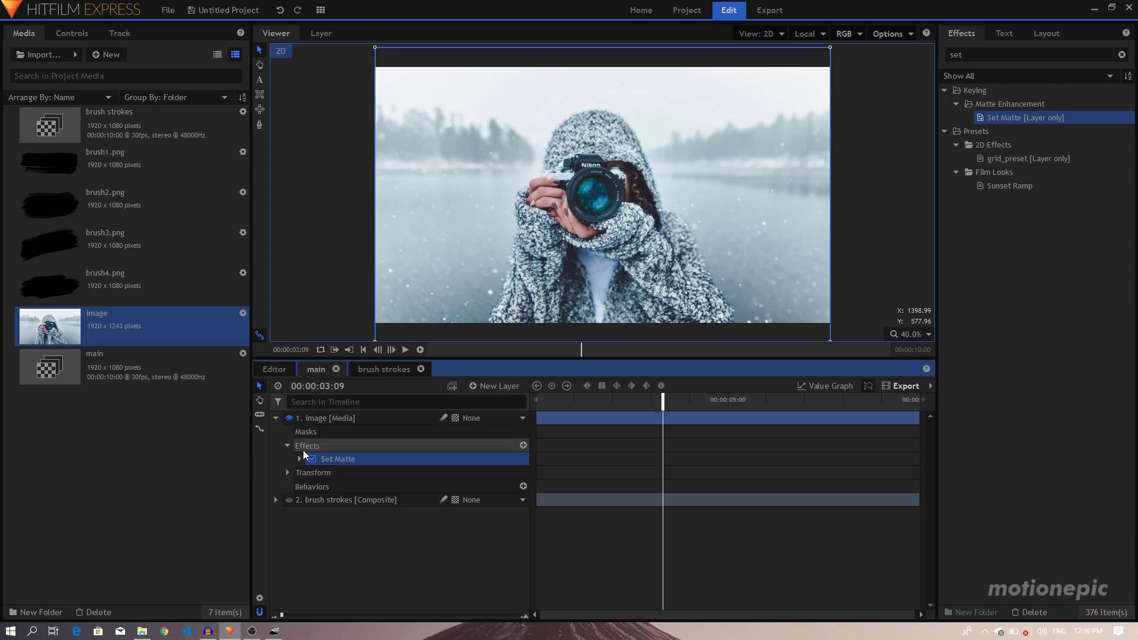
pyautogui.click(300, 459)
pyautogui.click(446, 473)
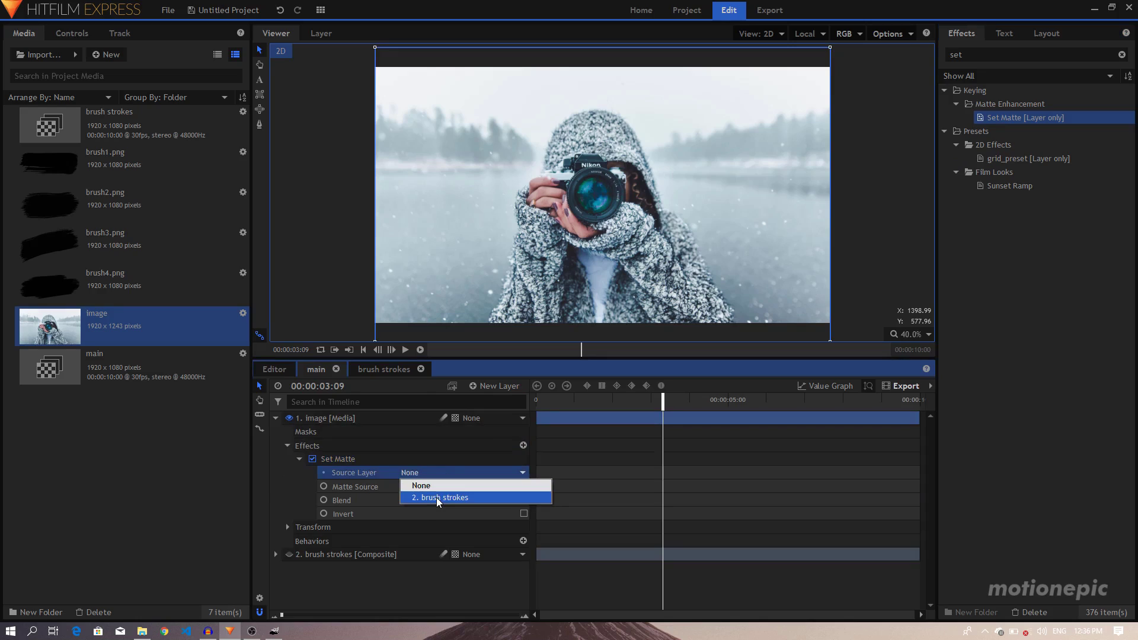
pyautogui.click(439, 497)
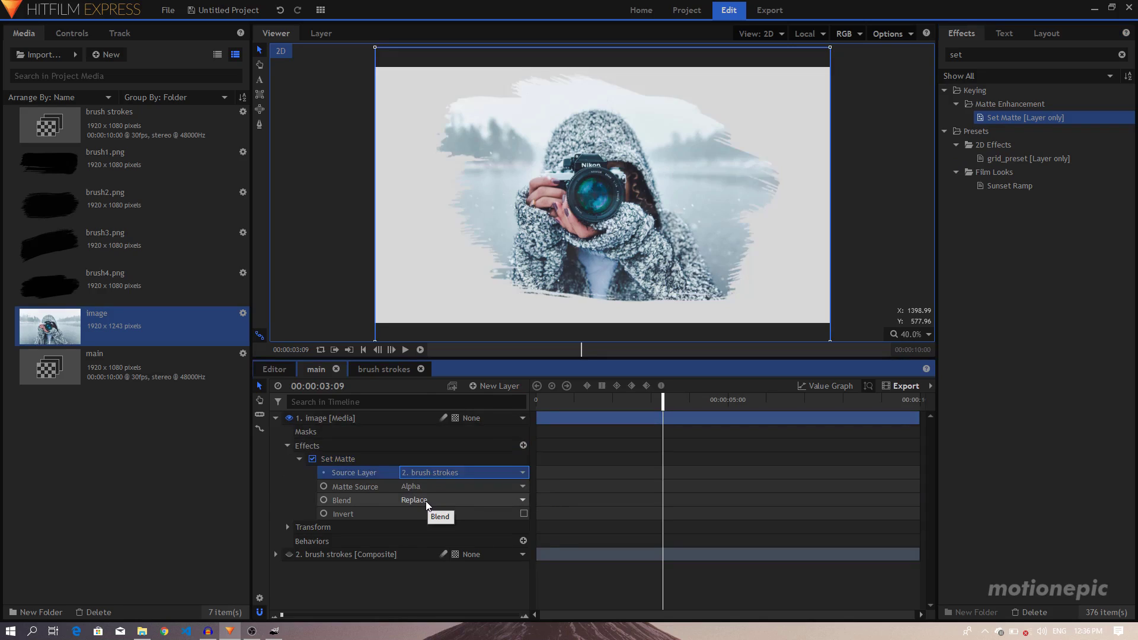
# Step: Set the Set Matte blend to Subtract and enable Invert
pyautogui.click(426, 501)
pyautogui.click(427, 525)
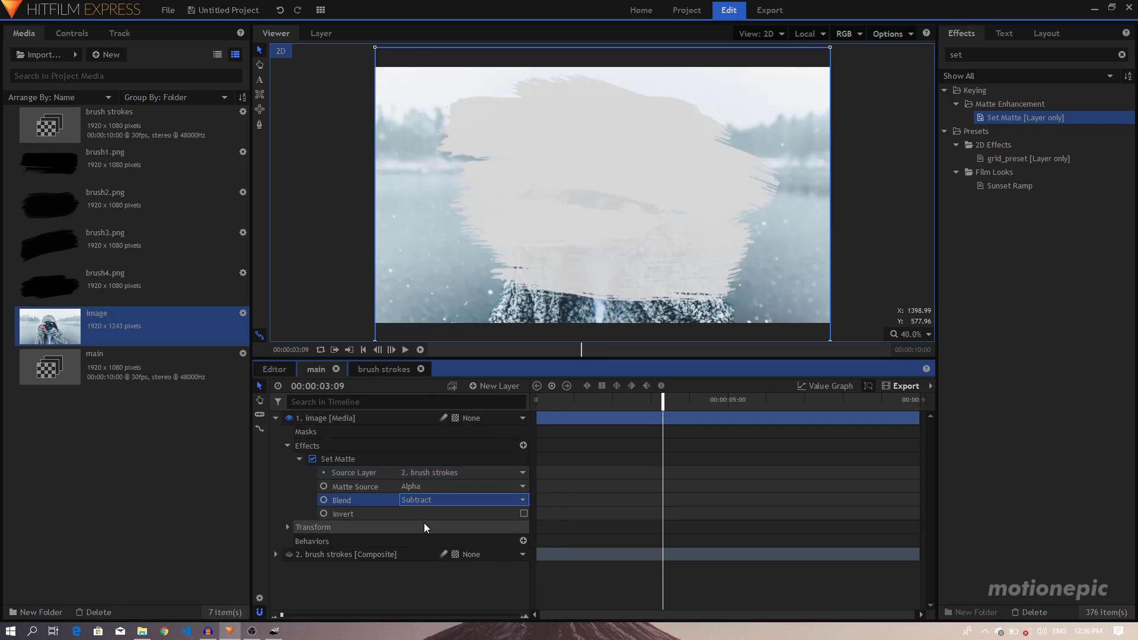
pyautogui.click(524, 514)
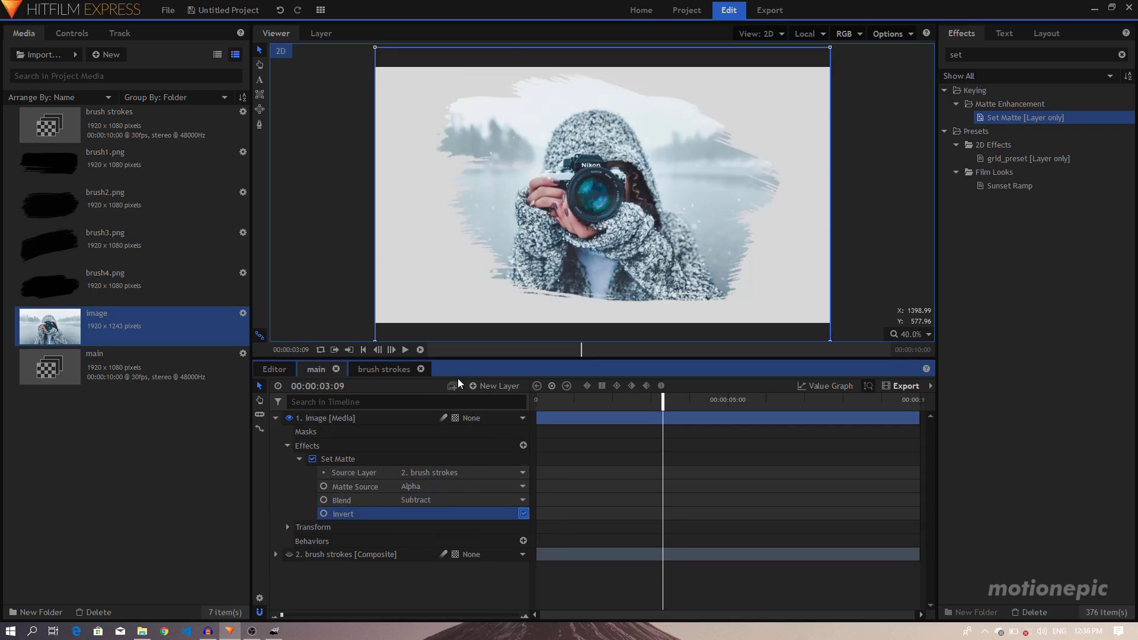
pyautogui.click(276, 418)
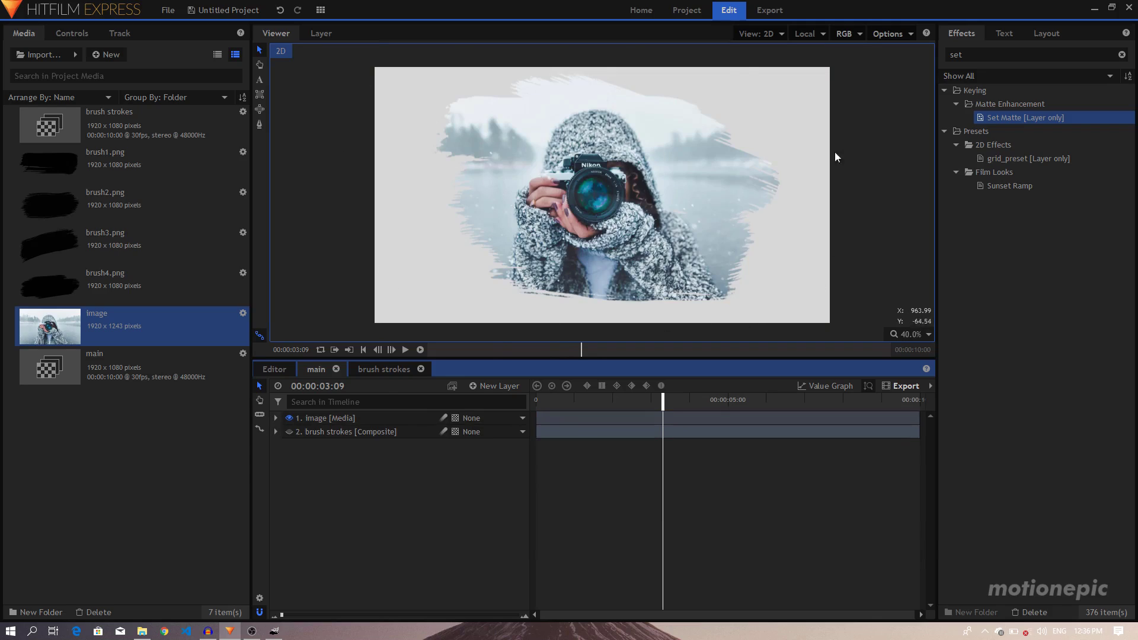
# Step: Play the image's brush stroke reveal from the start of the timeline
pyautogui.click(537, 401)
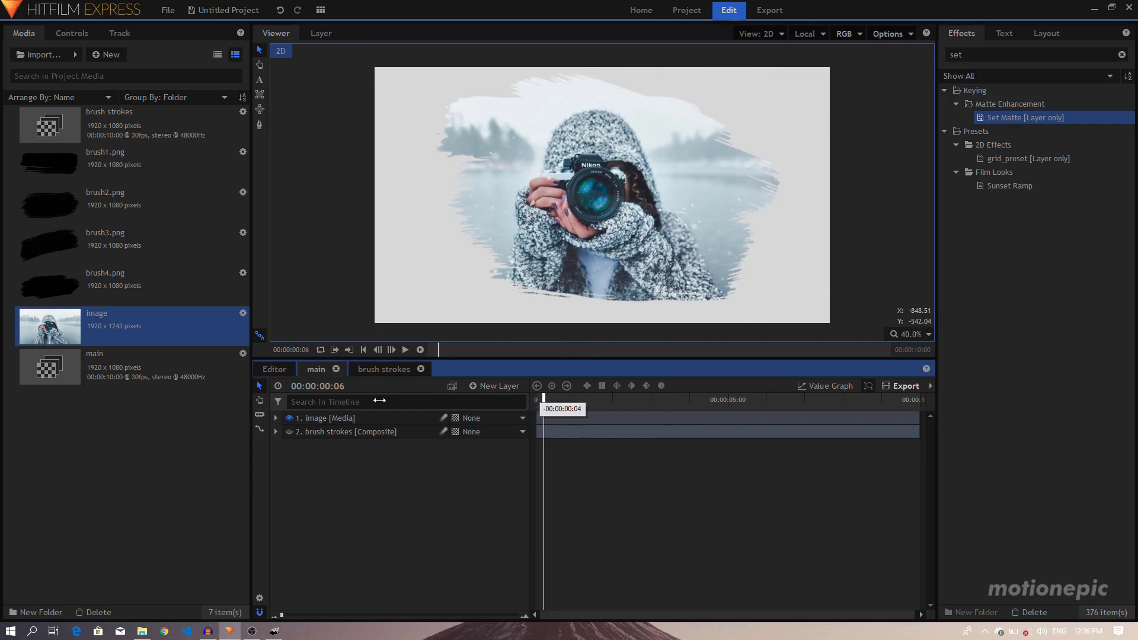
pyautogui.click(406, 350)
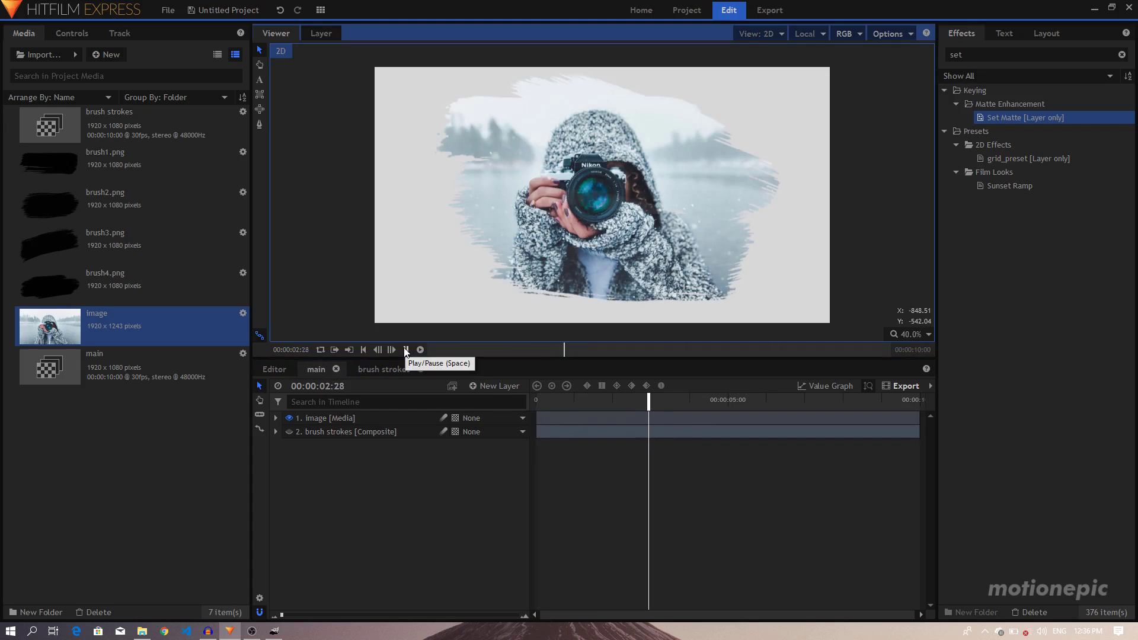
pyautogui.click(404, 349)
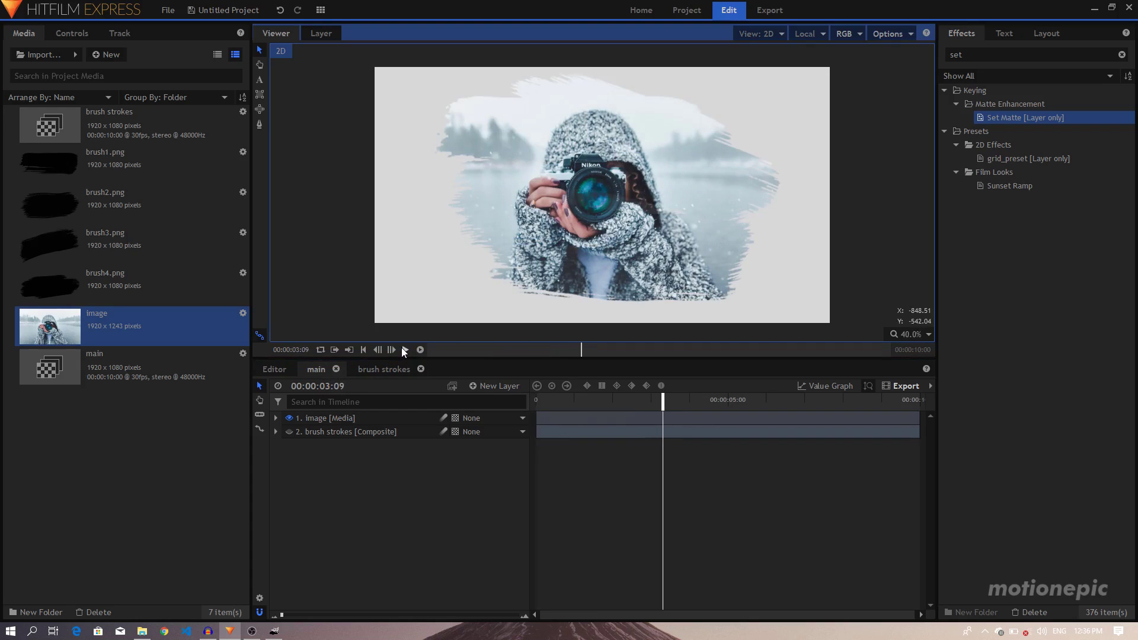
pyautogui.click(385, 471)
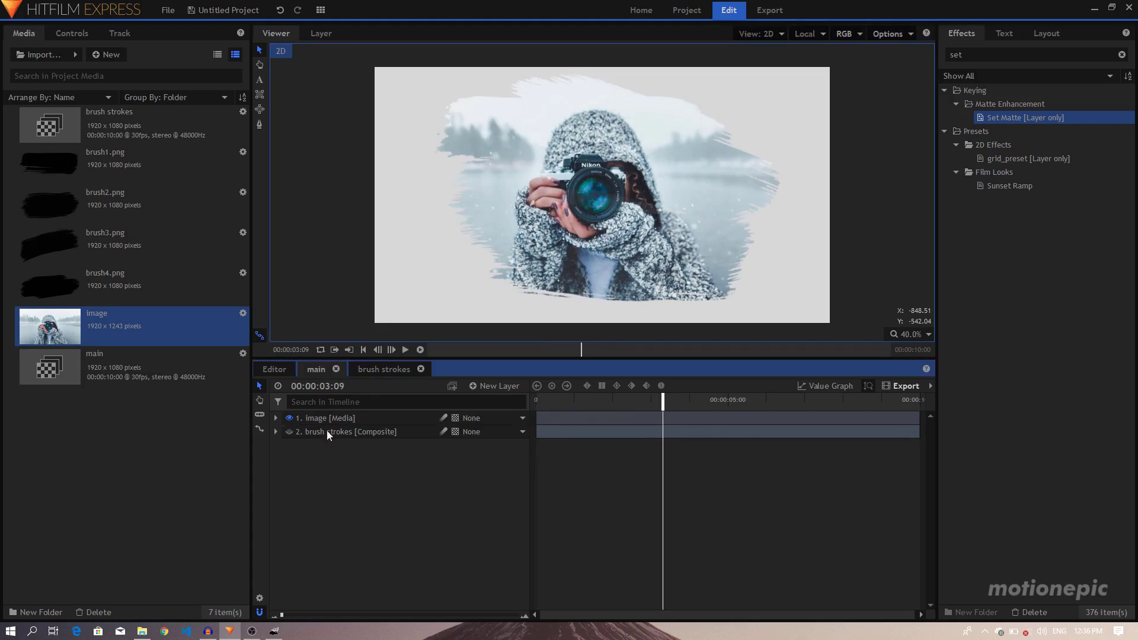
# Step: Add a scale keyframe of 110% to the image layer at the first frame
pyautogui.click(58, 330)
pyautogui.moveTo(58, 330); pyautogui.dragTo(66, 333)
pyautogui.moveTo(539, 400); pyautogui.dragTo(513, 396)
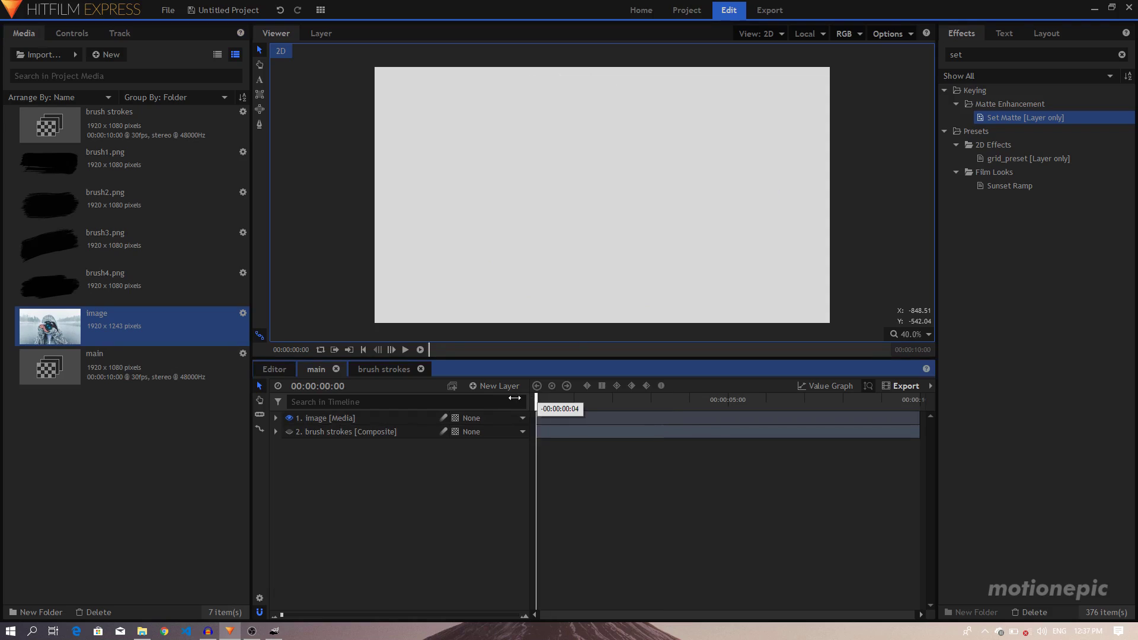
pyautogui.click(276, 418)
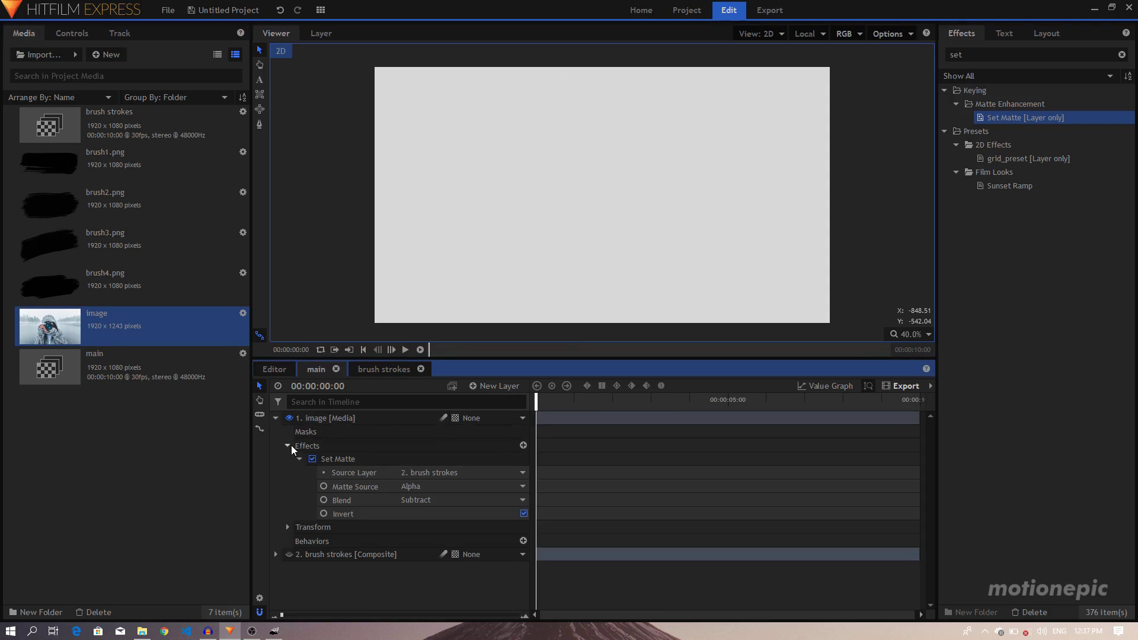
pyautogui.click(288, 445)
pyautogui.click(288, 459)
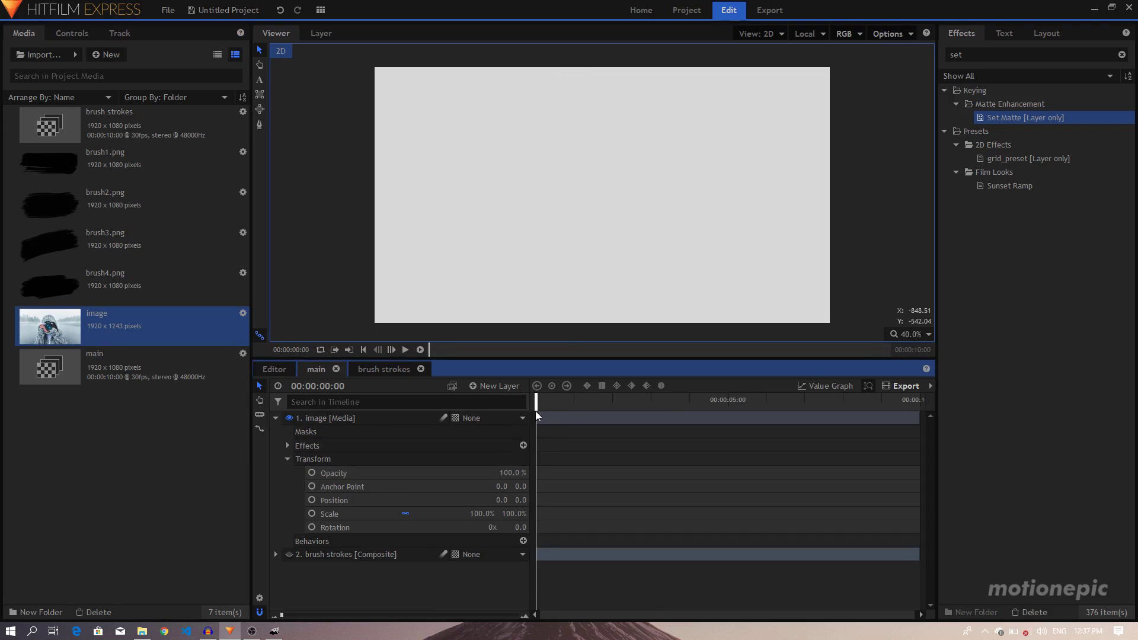
pyautogui.click(312, 514)
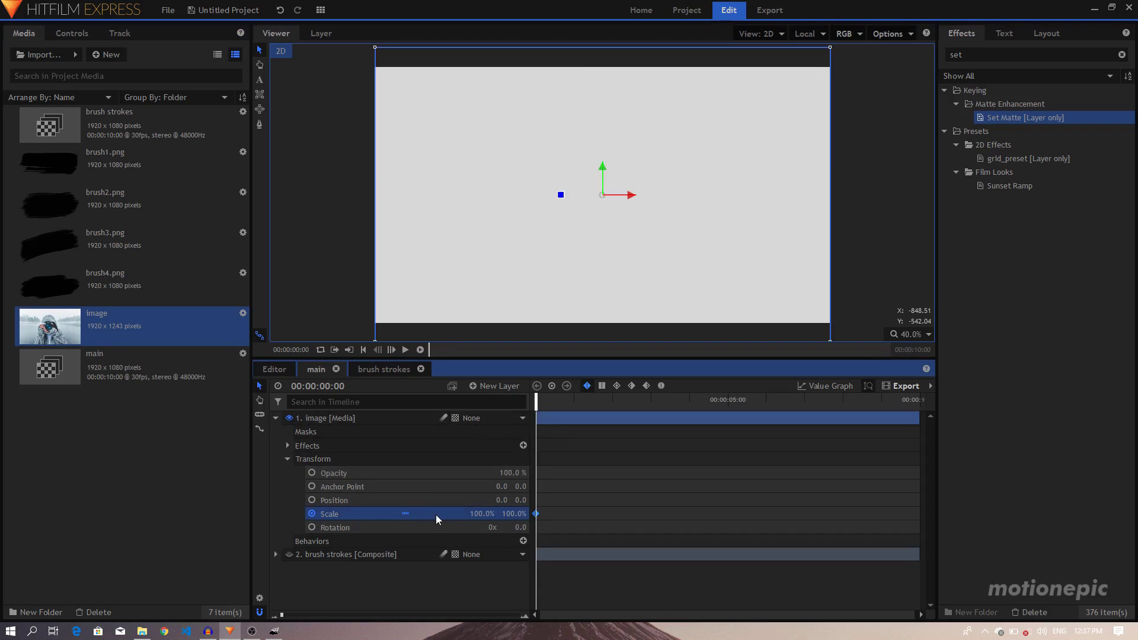
pyautogui.moveTo(482, 514); pyautogui.dragTo(513, 514)
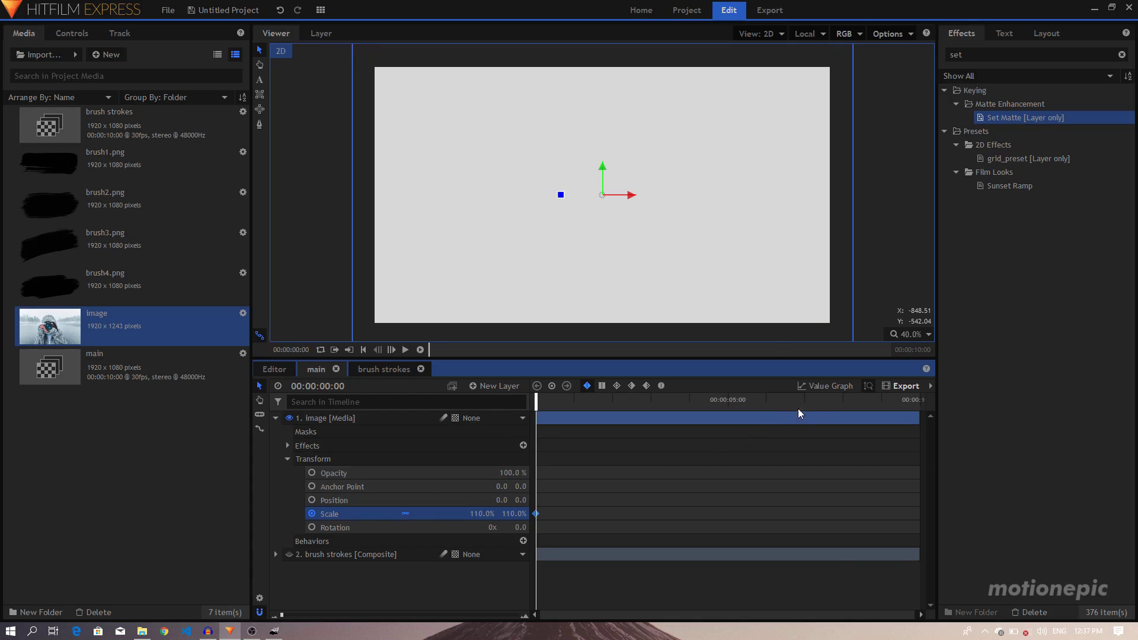
# Step: Add a scale keyframe of 100% to the image layer at the end of the timeline
pyautogui.moveTo(824, 400); pyautogui.dragTo(918, 400)
pyautogui.click(488, 513)
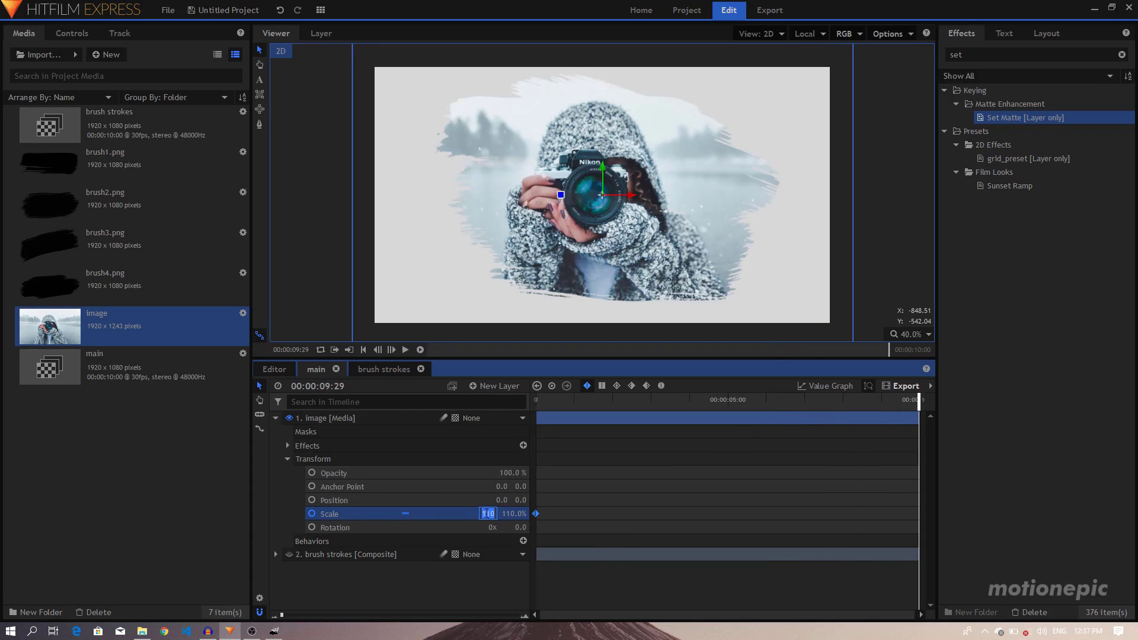
pyautogui.write('100')
pyautogui.press('Return')
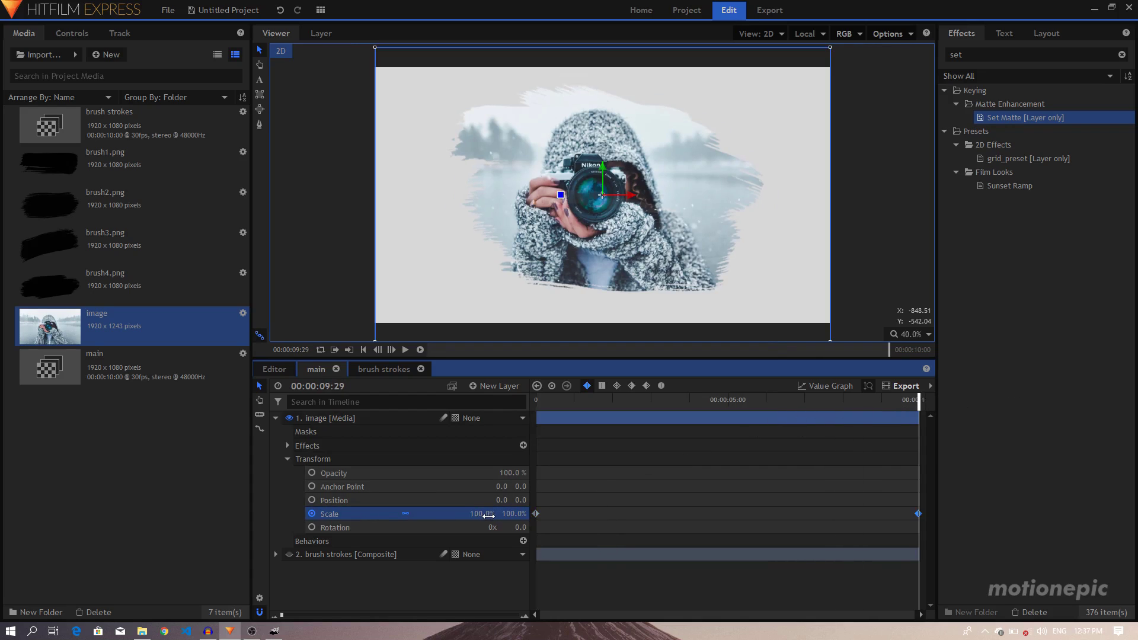
# Step: Play the image's scale animation from the start of the timeline
pyautogui.press('Home')
pyautogui.press('space')
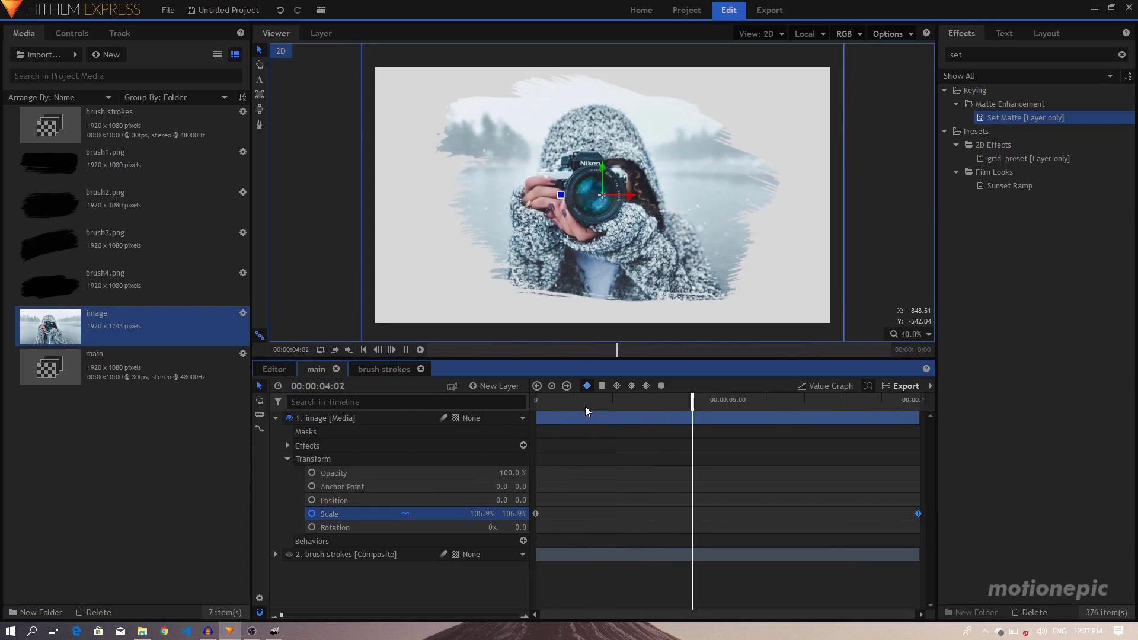
pyautogui.press('space')
# Step: Collapse the image layer's properties and add a second copy of the image as the bottom layer
pyautogui.click(276, 418)
pyautogui.click(141, 345)
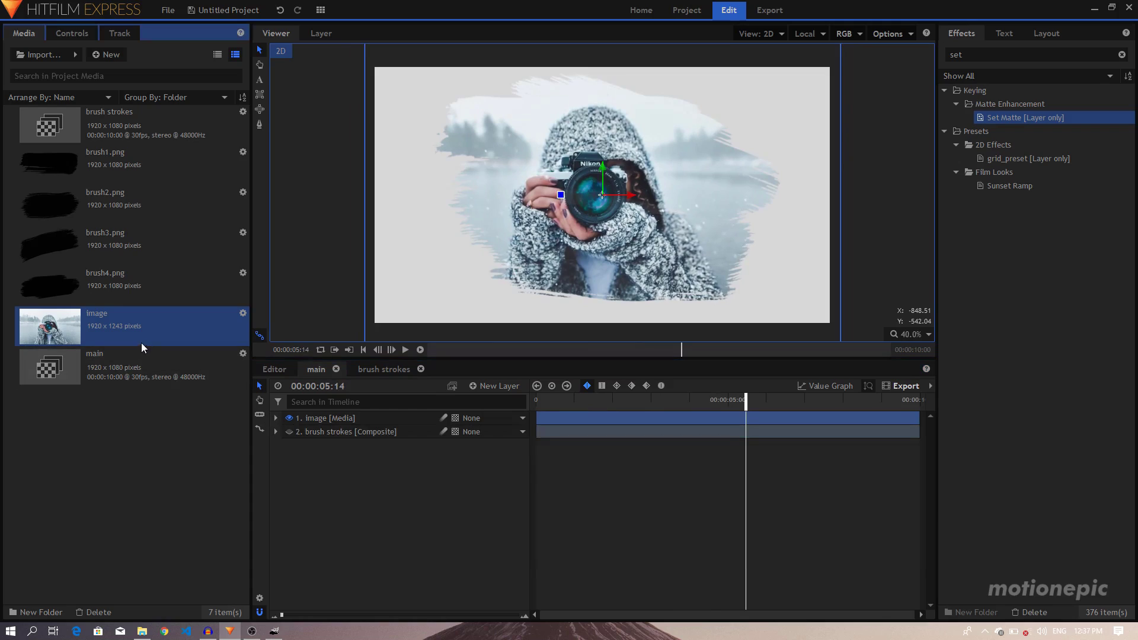
pyautogui.moveTo(109, 327); pyautogui.dragTo(368, 466)
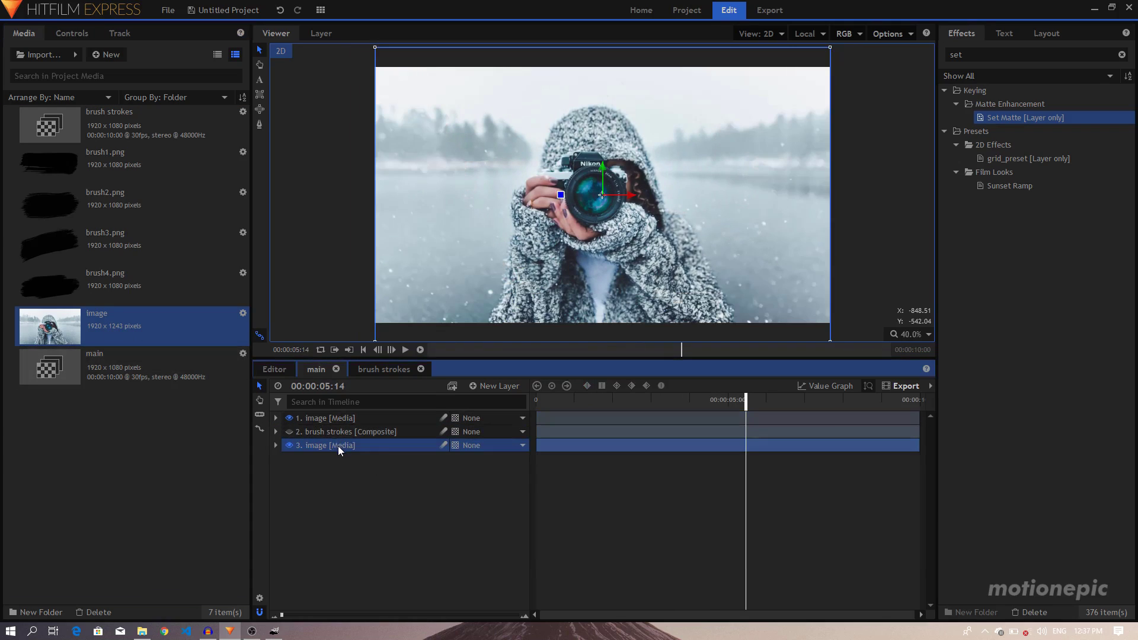
pyautogui.click(334, 419)
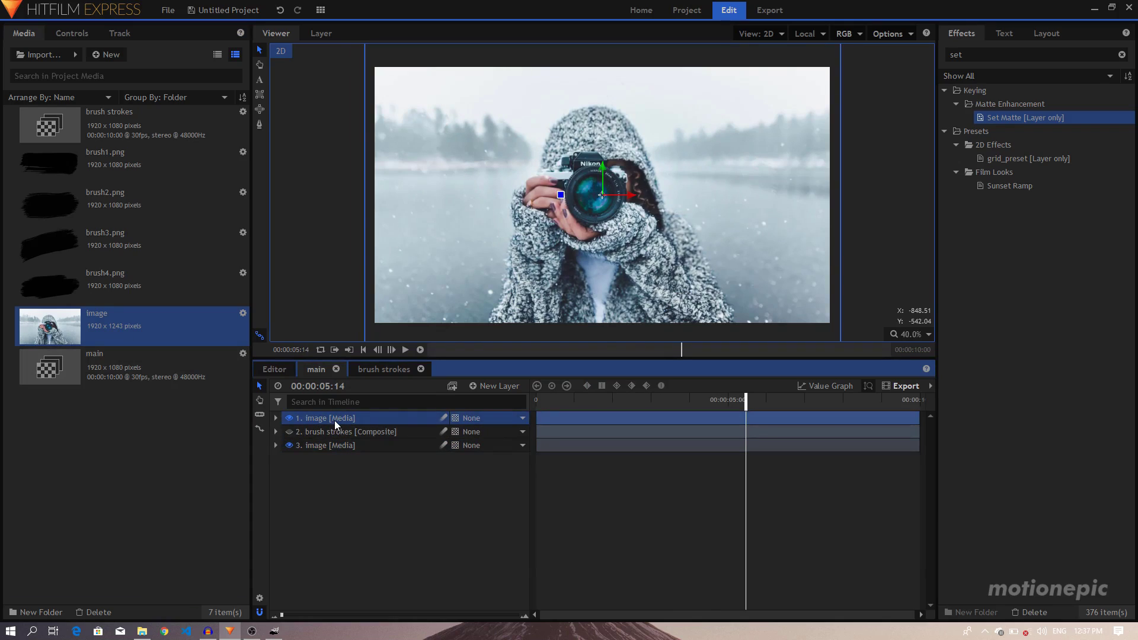
pyautogui.rightClick(334, 421)
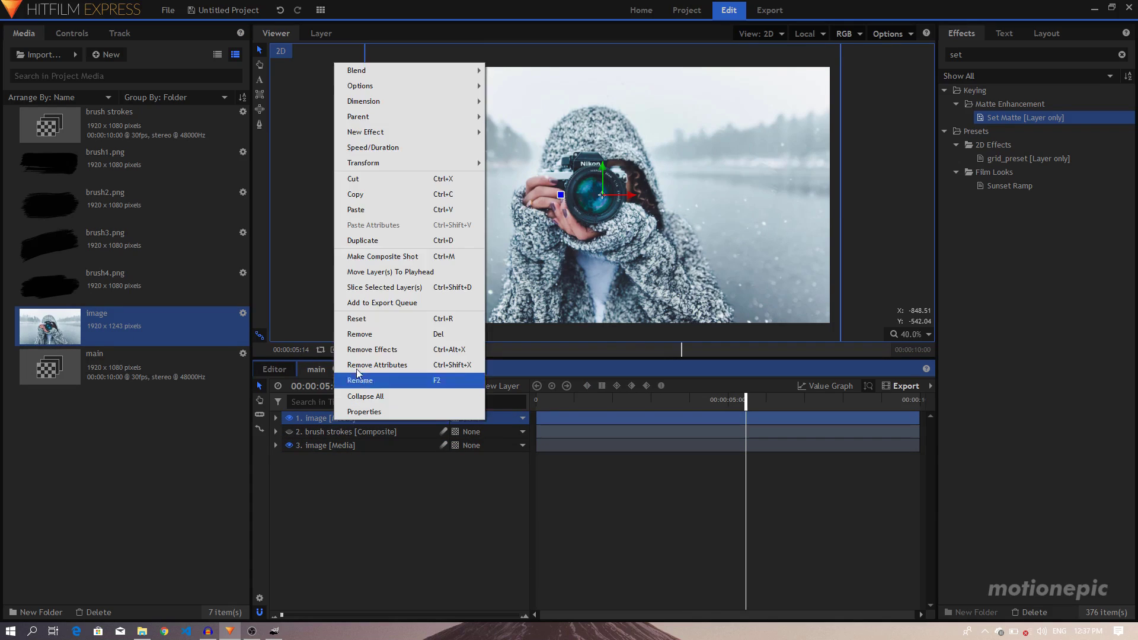
pyautogui.click(367, 242)
pyautogui.hotkey('ctrl', 'z')
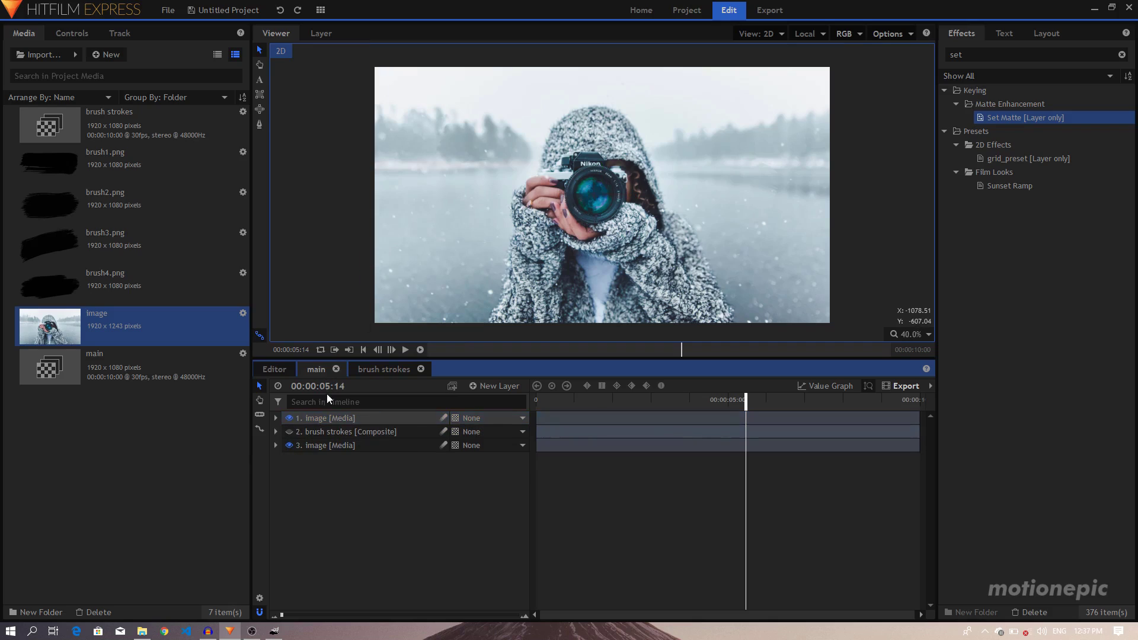
# Step: Turn the top image layer into a composite shot named "Imagecomp" and return to the main timeline
pyautogui.rightClick(324, 415)
pyautogui.click(376, 259)
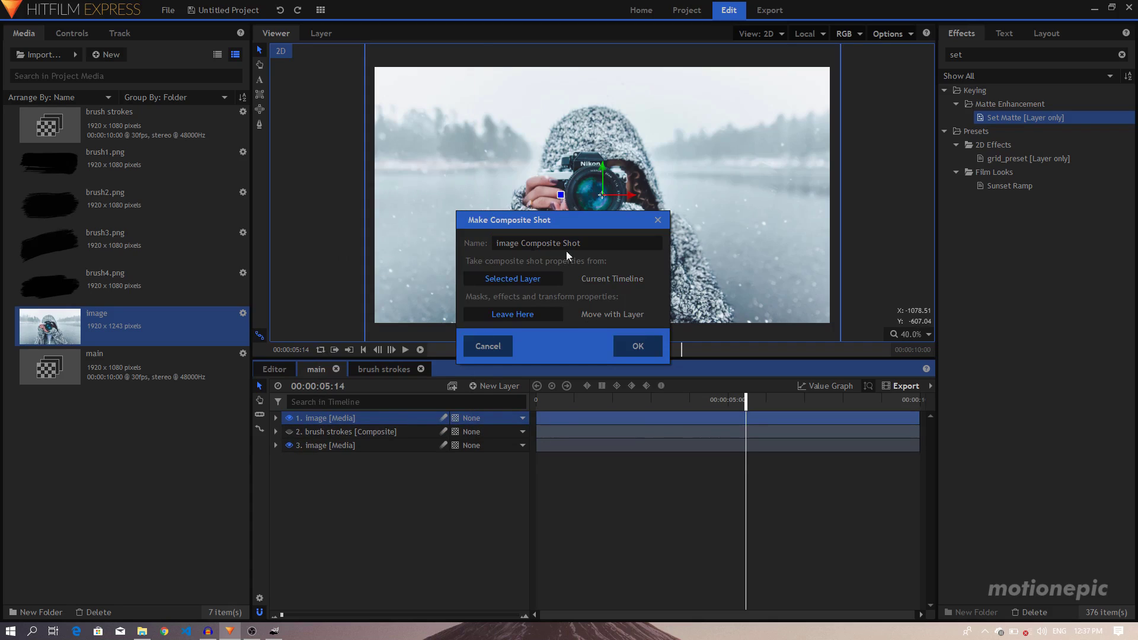
pyautogui.moveTo(603, 243); pyautogui.dragTo(460, 251)
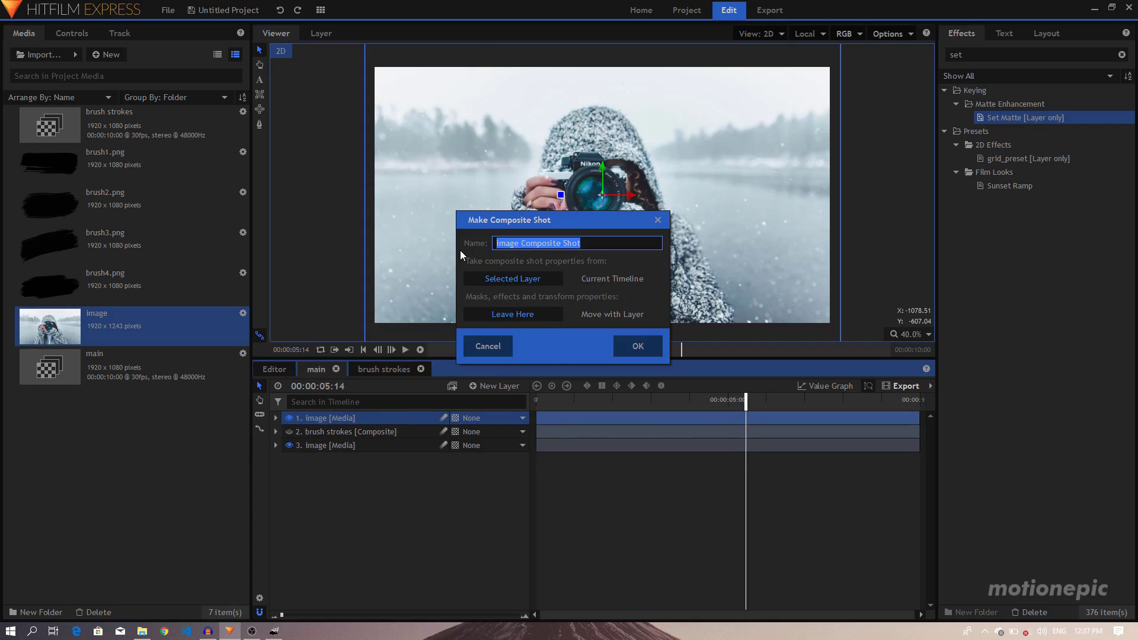
pyautogui.write('image')
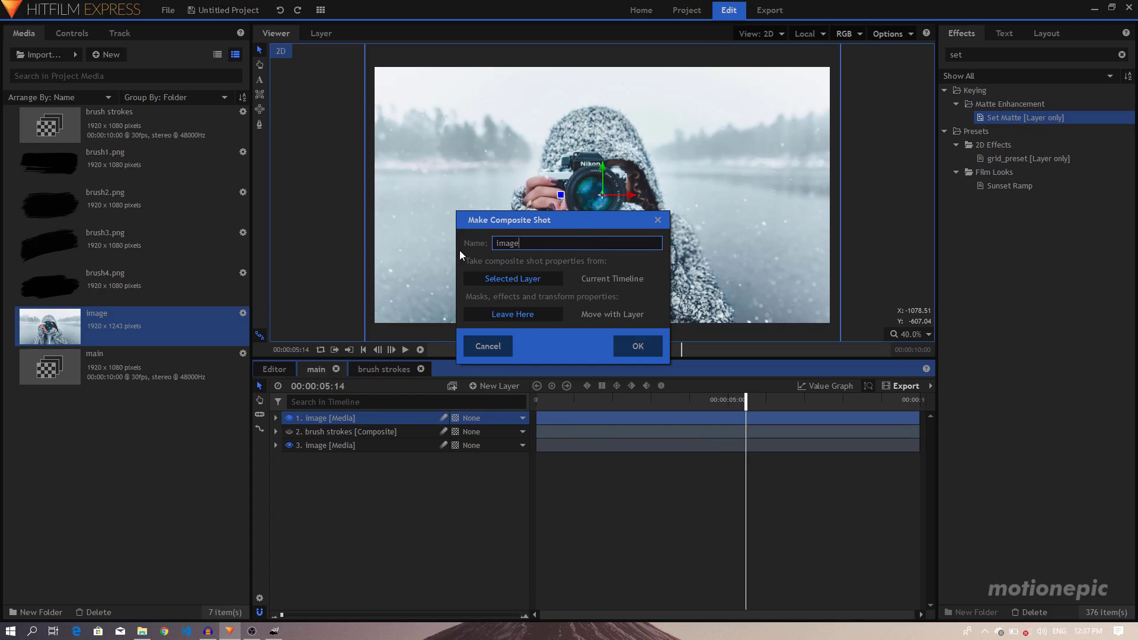
pyautogui.write('comp')
pyautogui.press('Return')
pyautogui.click(388, 372)
pyautogui.click(316, 369)
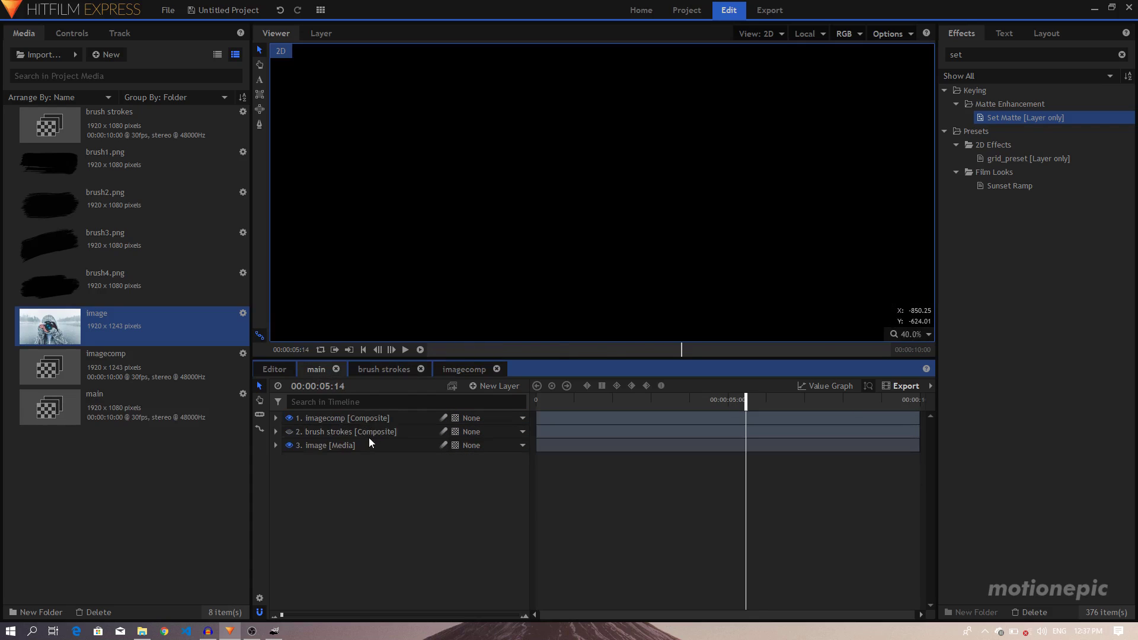
# Step: Play the brush stroke reveal from the start of the main timeline with the bottom image layer hidden
pyautogui.click(541, 400)
pyautogui.press('space')
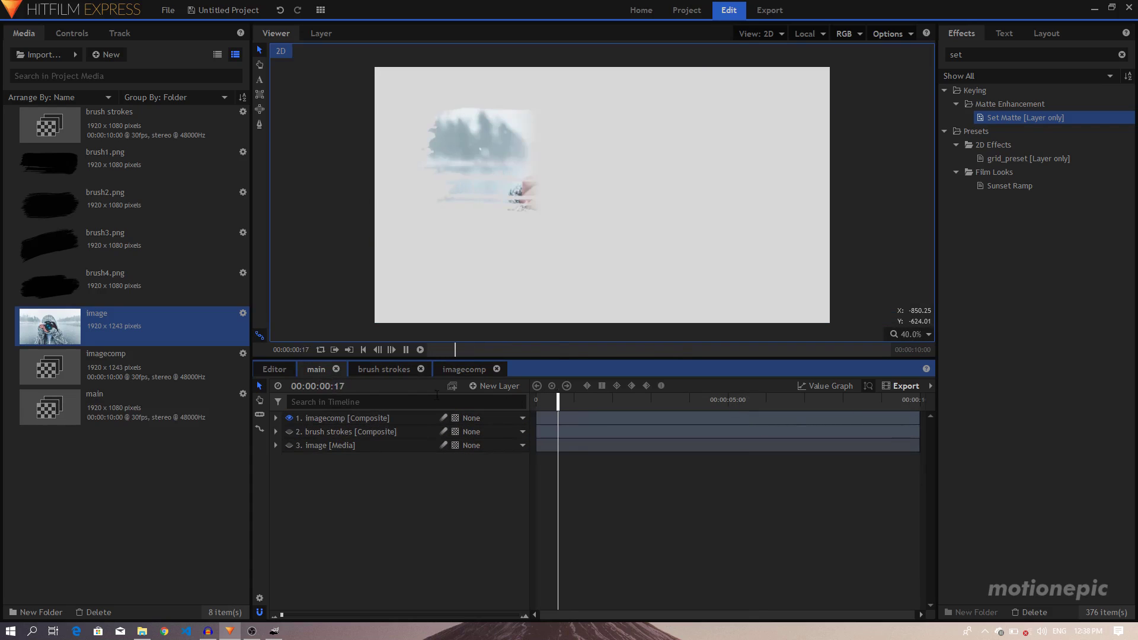
pyautogui.press('space')
pyautogui.click(364, 418)
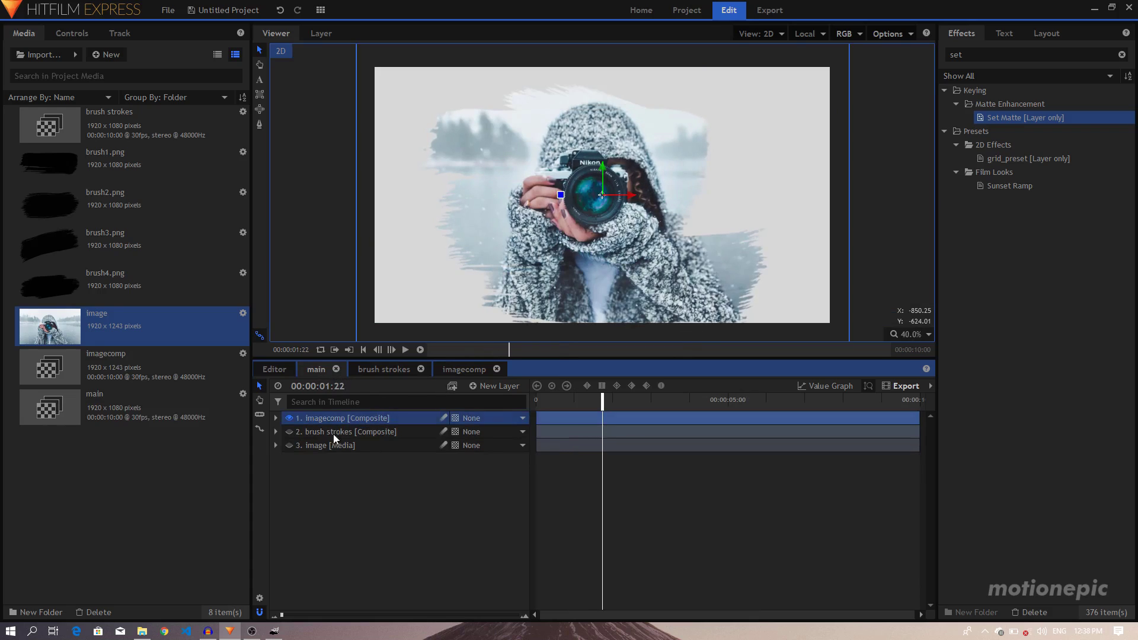
# Step: Turn the bottom image layer into a composite shot named "bgcomp"
pyautogui.click(328, 445)
pyautogui.rightClick(327, 446)
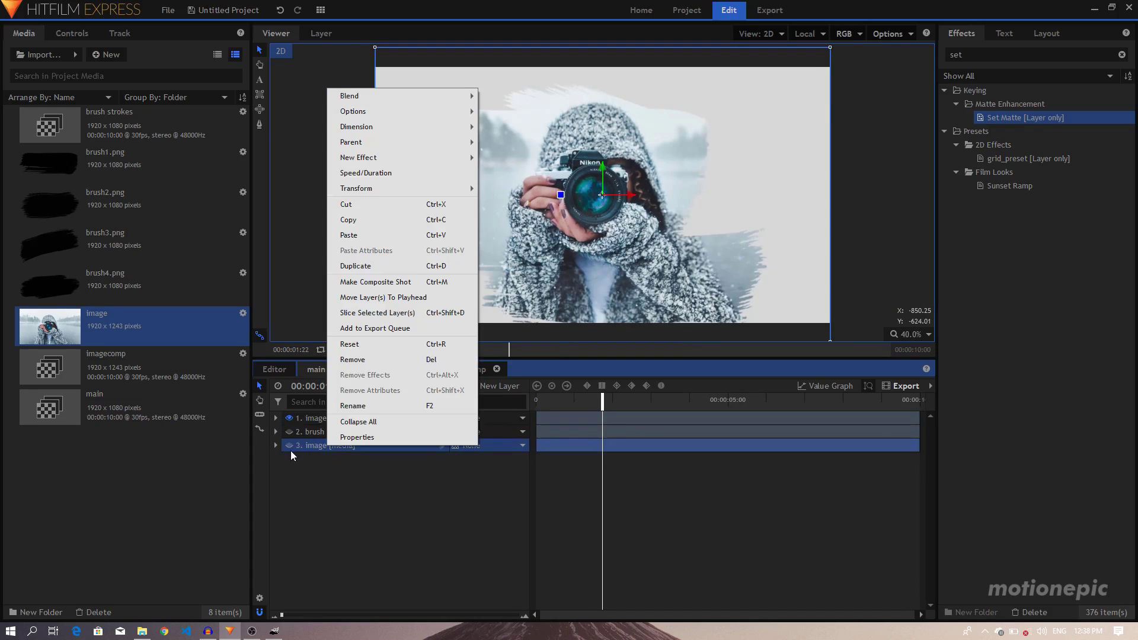
pyautogui.click(358, 282)
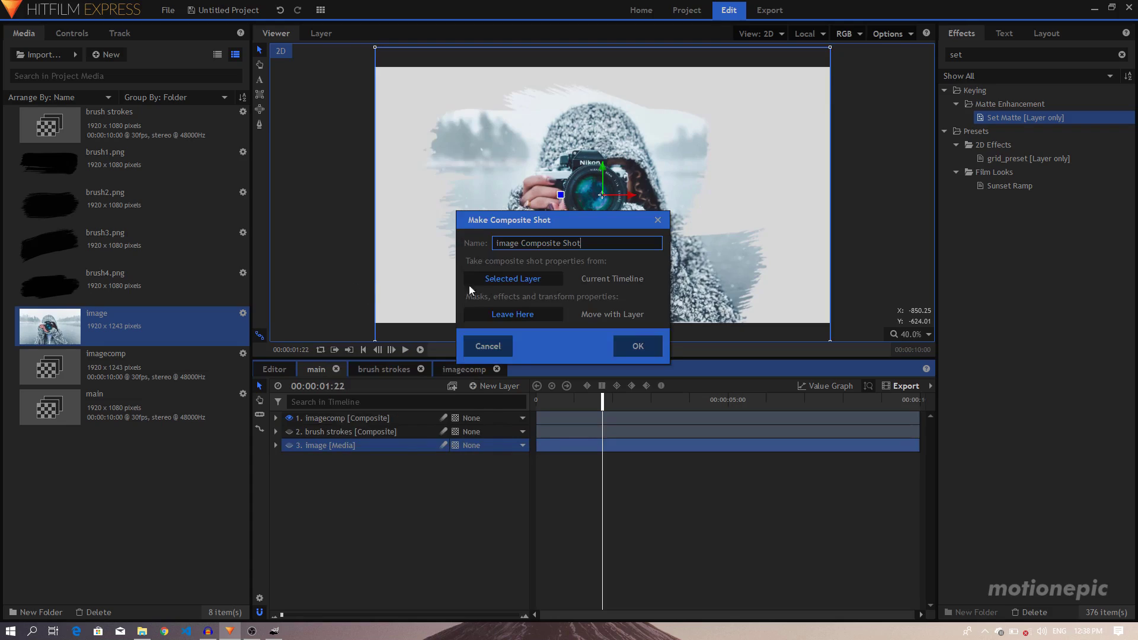
pyautogui.moveTo(590, 250); pyautogui.dragTo(455, 241)
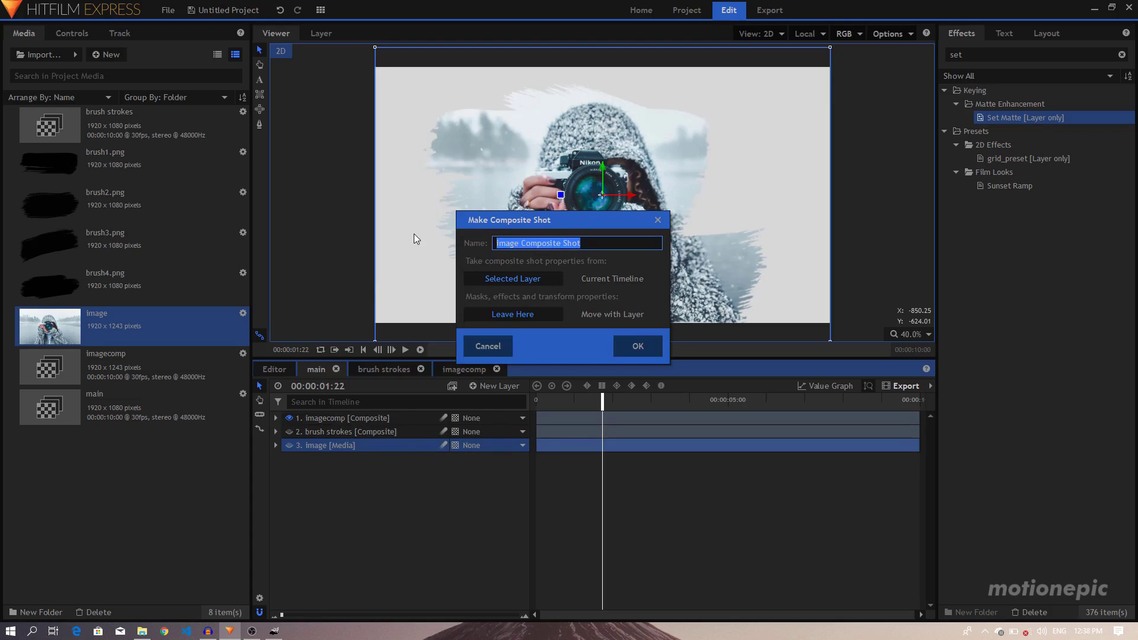
pyautogui.write('bgcomp')
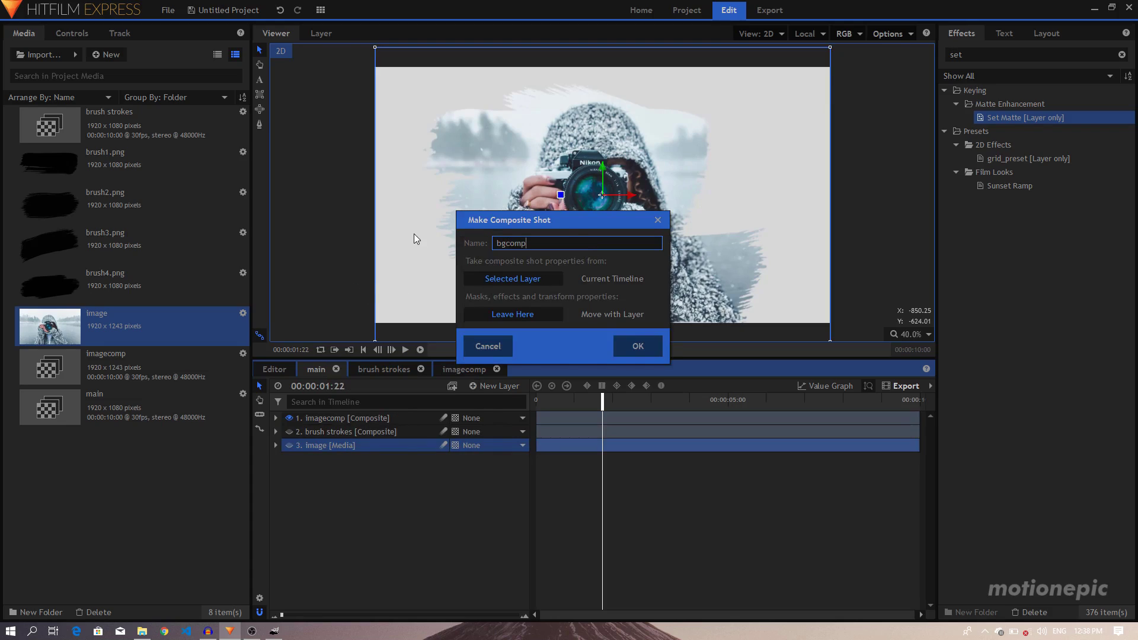
pyautogui.press('Return')
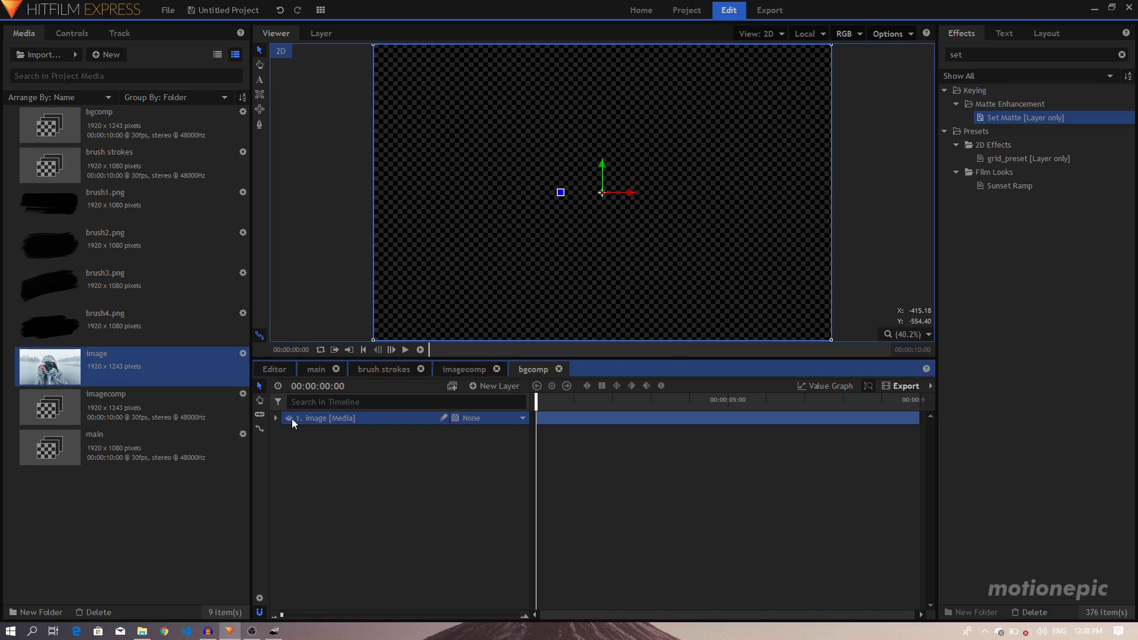
# Step: Make the image layer visible in bgcomp and close the brush strokes and imagecomp timelines
pyautogui.click(290, 418)
pyautogui.click(373, 372)
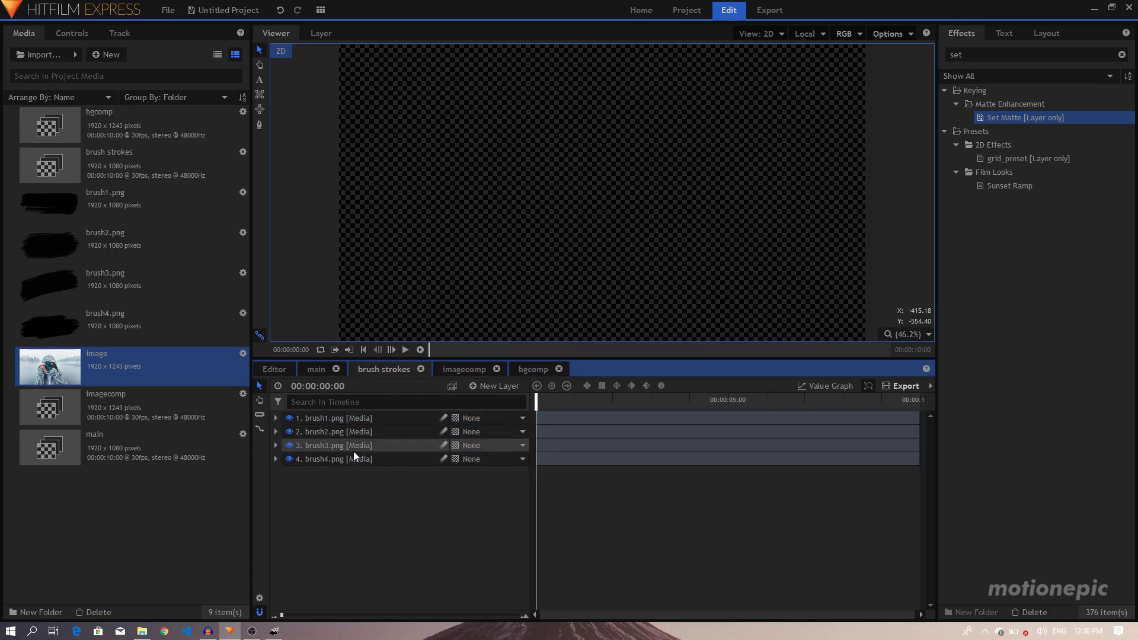
pyautogui.click(317, 372)
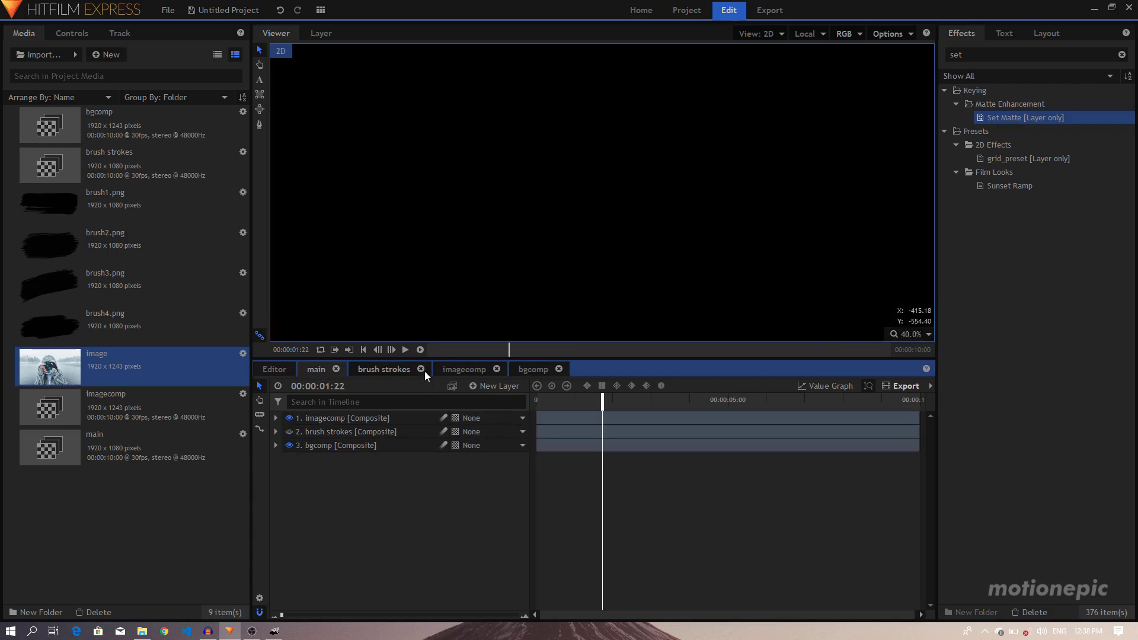
pyautogui.click(422, 372)
pyautogui.click(421, 368)
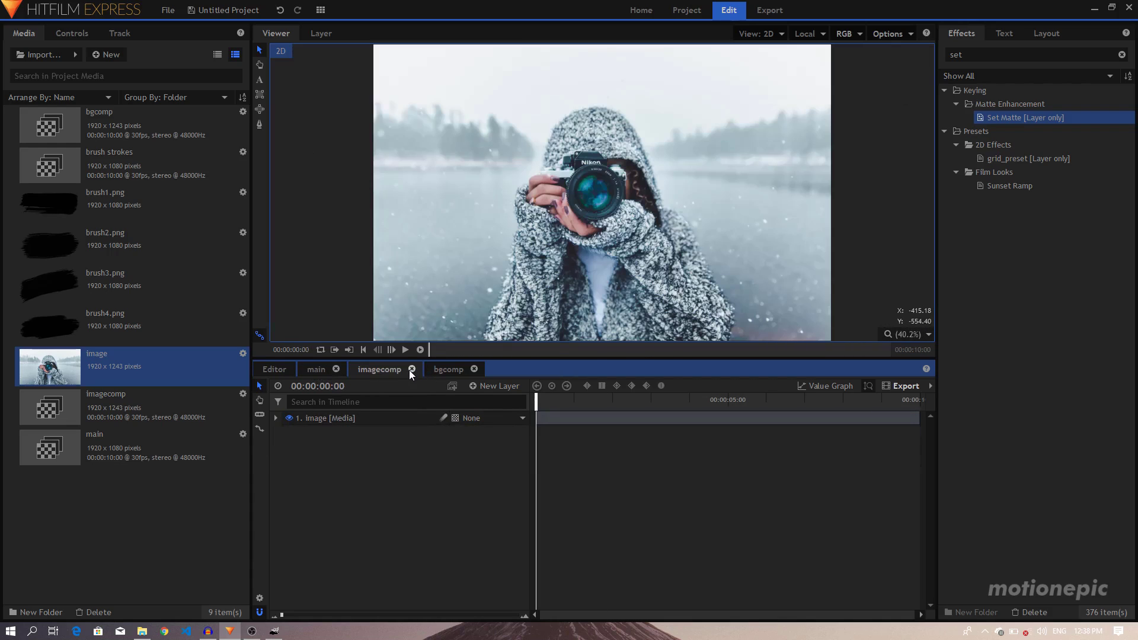
pyautogui.click(412, 369)
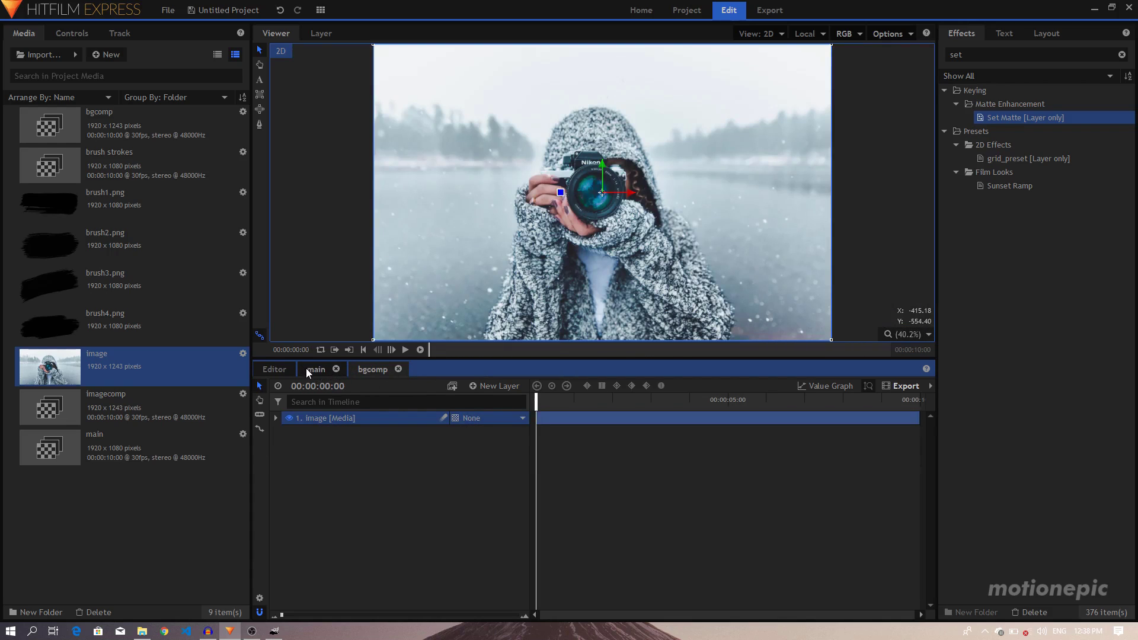
pyautogui.click(982, 57)
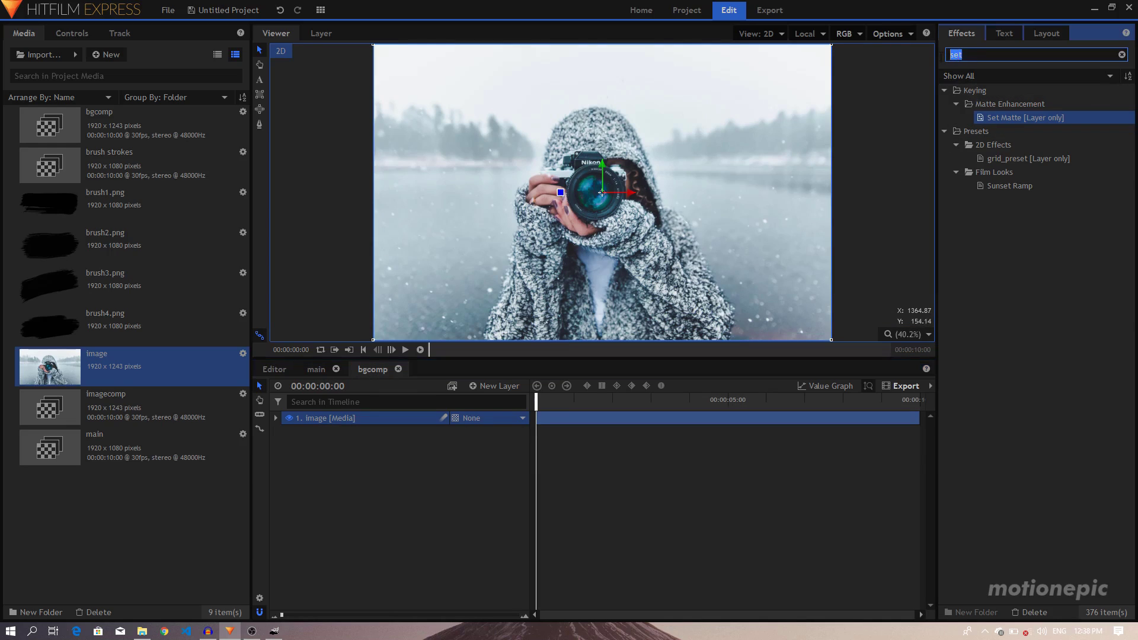
pyautogui.moveTo(974, 56); pyautogui.dragTo(932, 57)
pyautogui.write('blur')
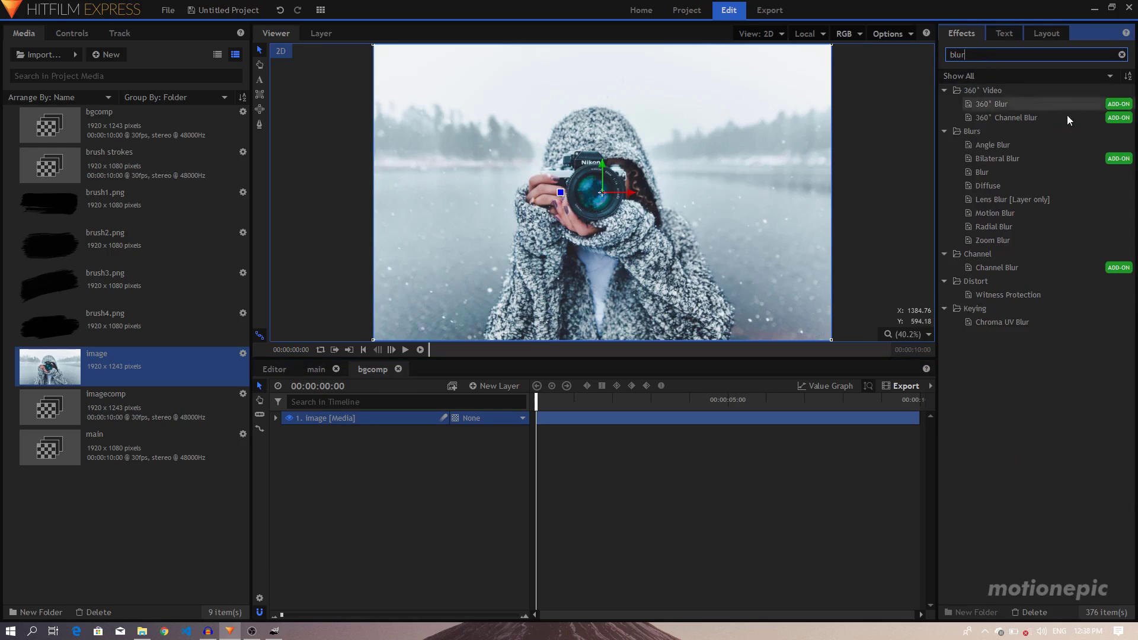
# Step: Find the Tint effect, apply it to the image layer in bgcomp, and expand its settings
pyautogui.moveTo(970, 55); pyautogui.dragTo(826, 49)
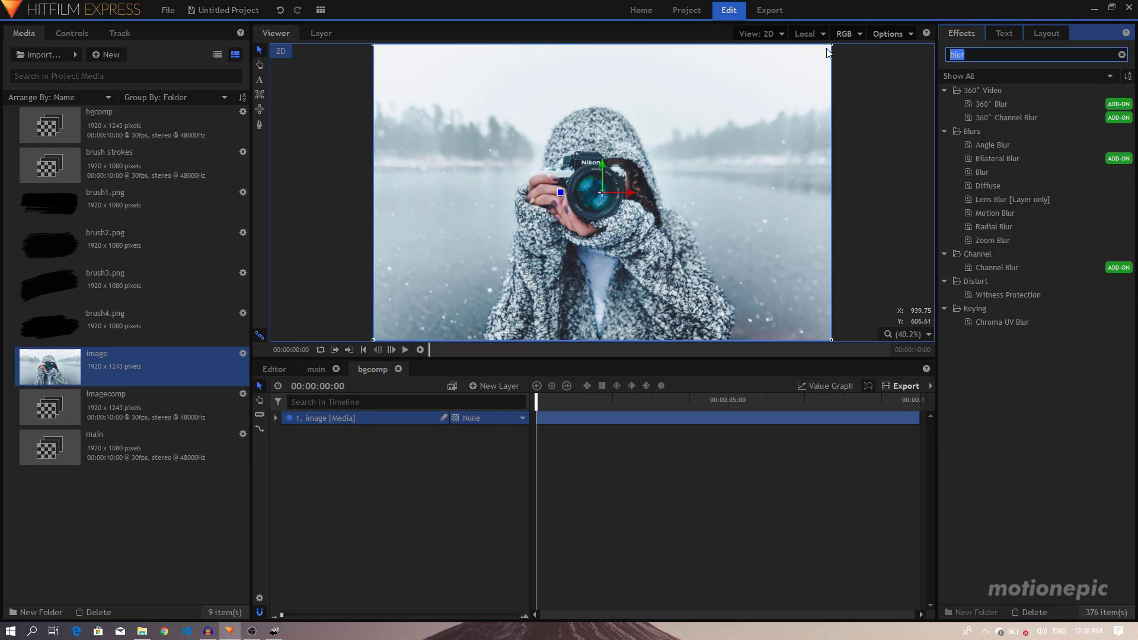
pyautogui.write('tint')
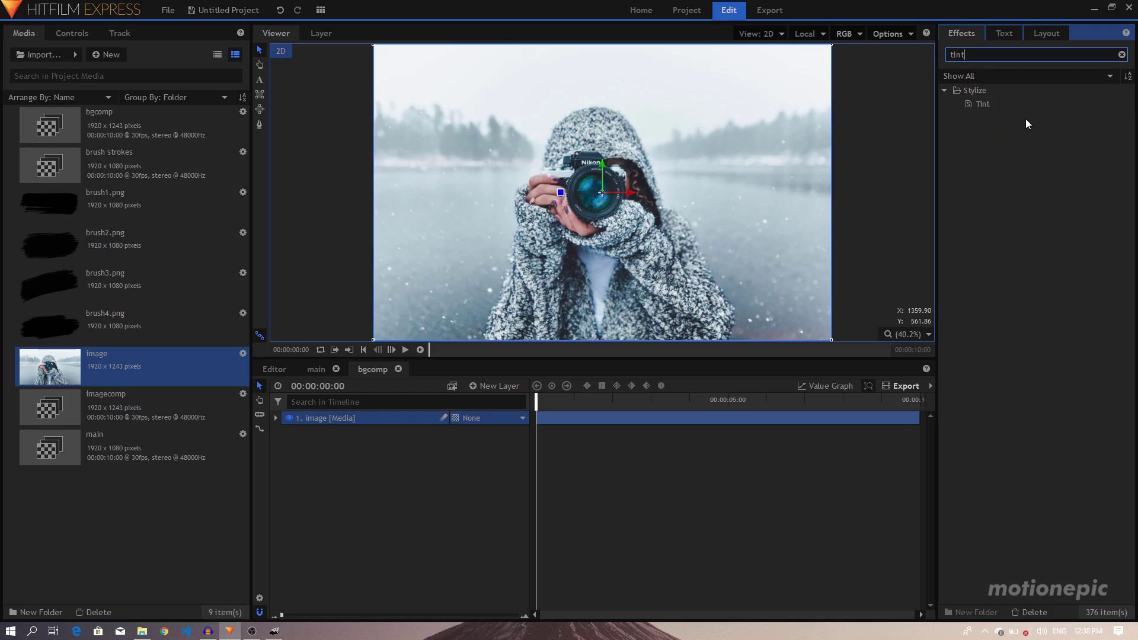
pyautogui.moveTo(993, 105); pyautogui.dragTo(346, 422)
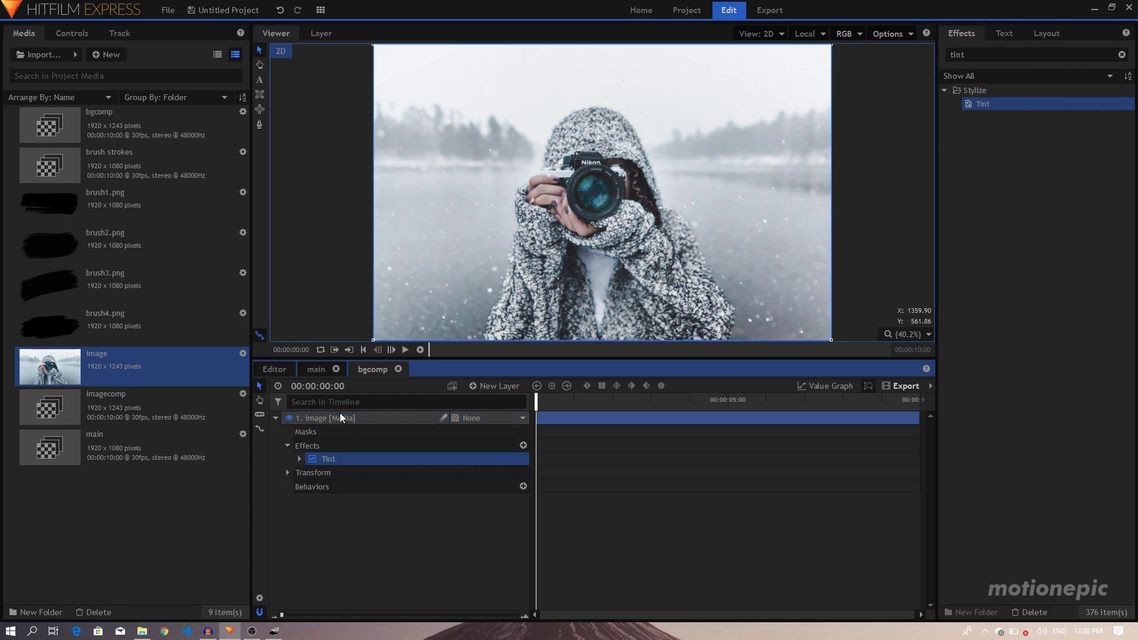
pyautogui.click(300, 460)
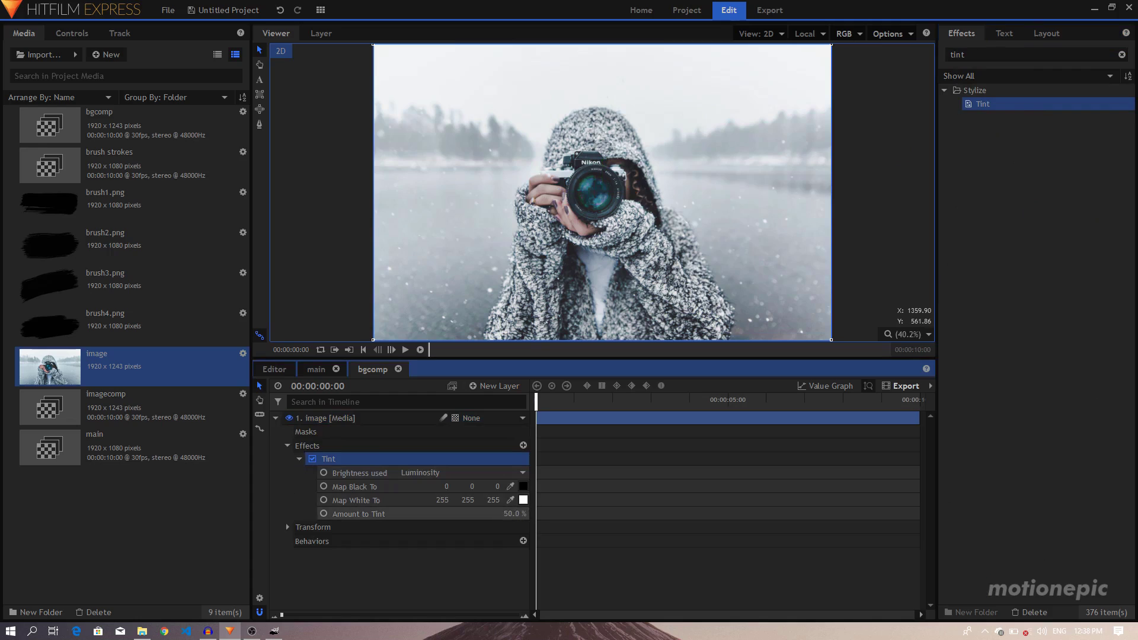
# Step: Set the Tint effect's amount to 100% and inspect the image at different zoom levels
pyautogui.moveTo(513, 513); pyautogui.dragTo(543, 514)
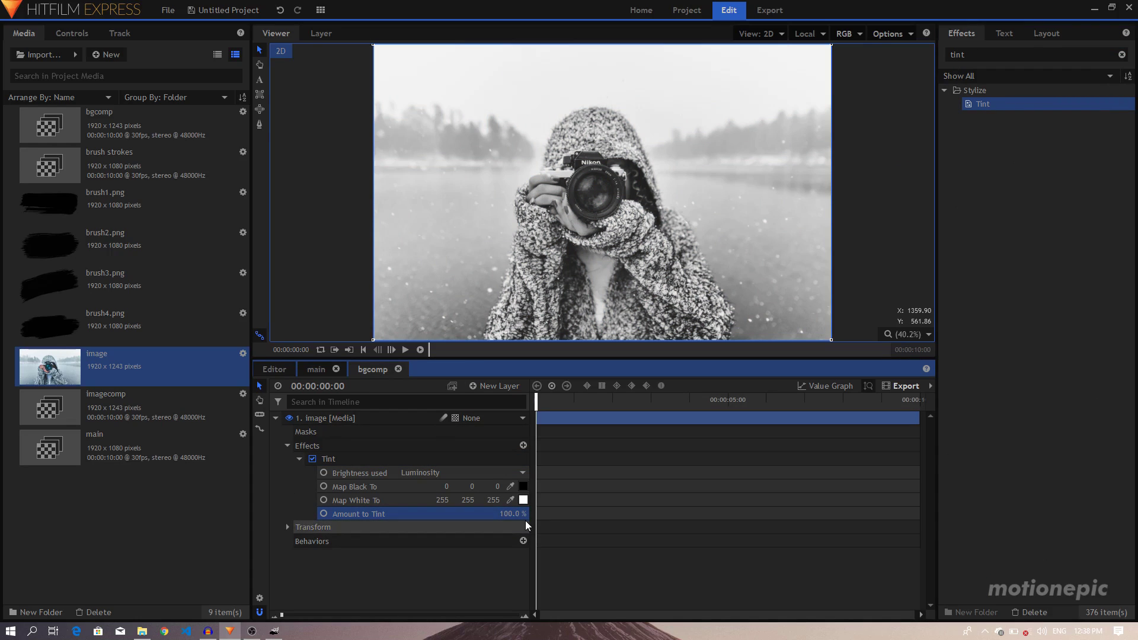
pyautogui.scroll(1, 617, 237)
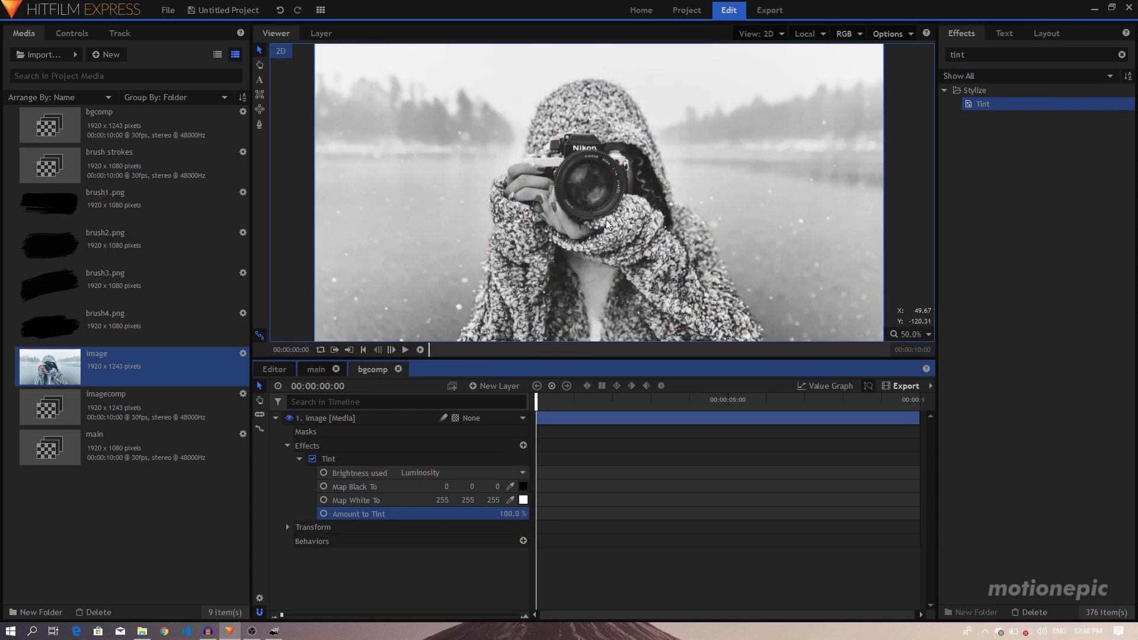
pyautogui.scroll(1, 607, 224)
pyautogui.scroll(-3, 590, 220)
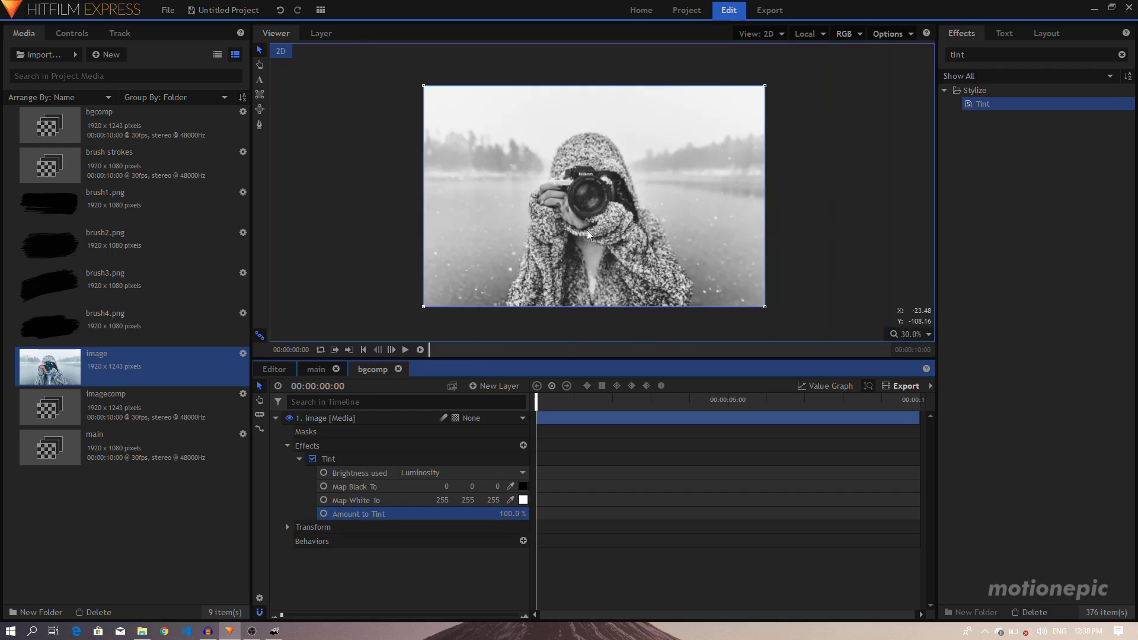
# Step: Map the tint's white to pure blue (#0000ff) and set the amount to tint to 40%
pyautogui.click(524, 500)
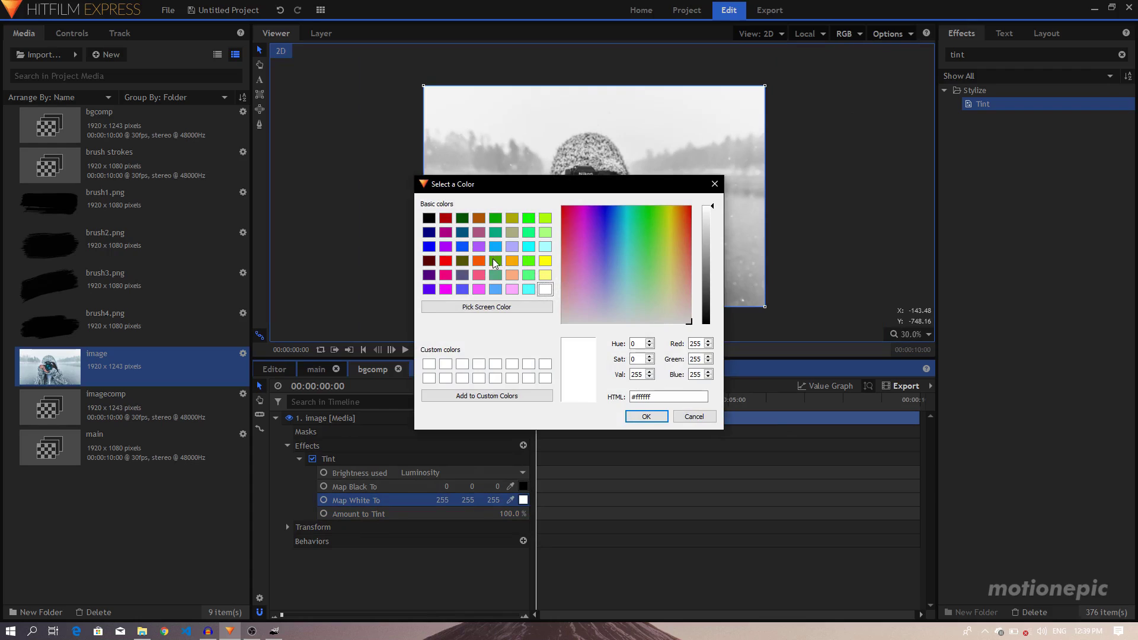
pyautogui.click(428, 246)
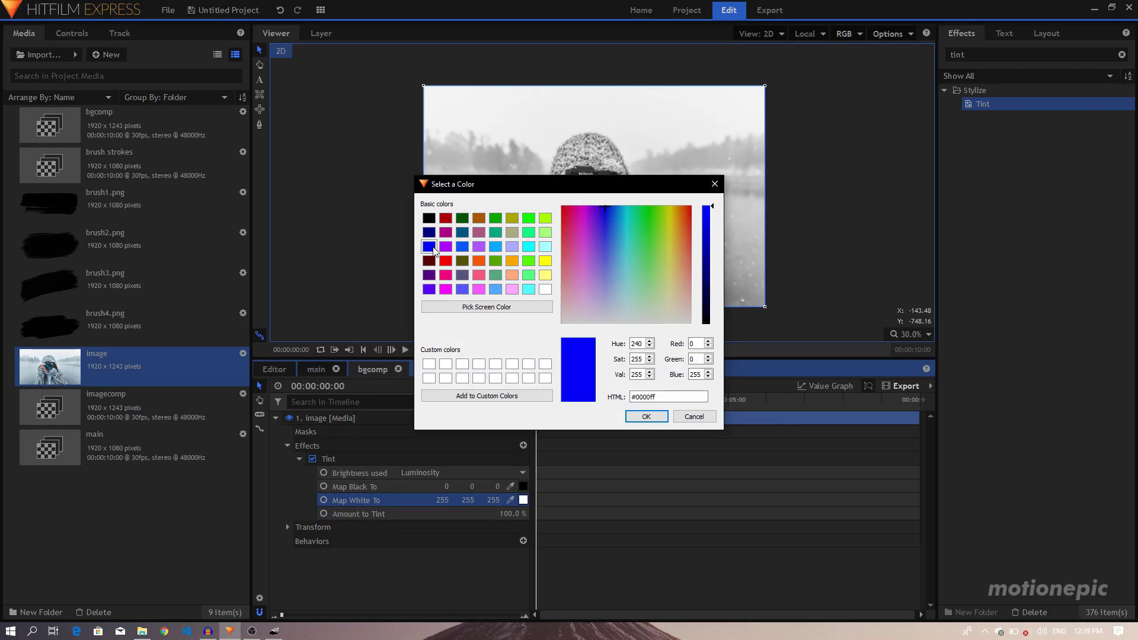
pyautogui.click(646, 415)
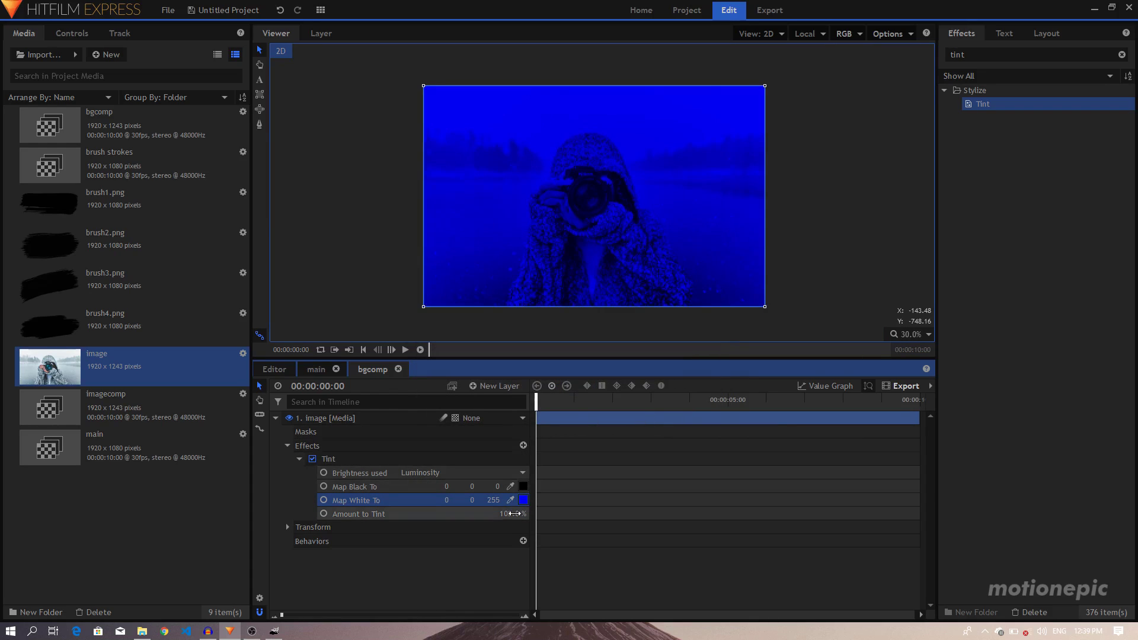
pyautogui.moveTo(512, 514); pyautogui.dragTo(479, 514)
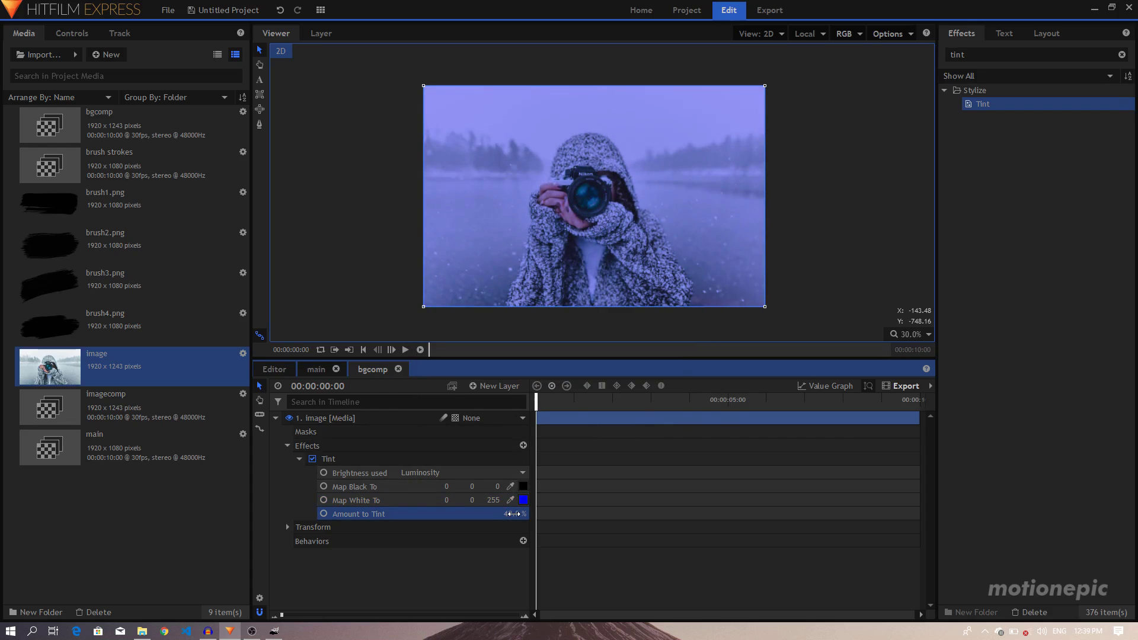
# Step: Map the tint's white to light blue (0, 170, 255) with a 76% amount and return to the main timeline
pyautogui.click(524, 501)
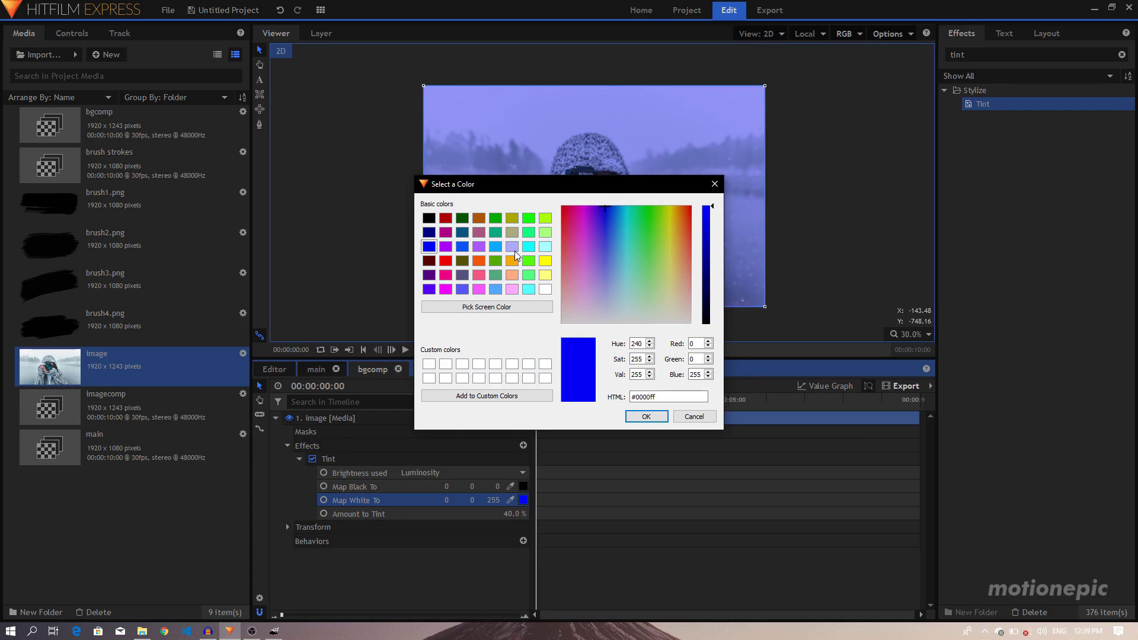
pyautogui.click(497, 247)
pyautogui.click(630, 415)
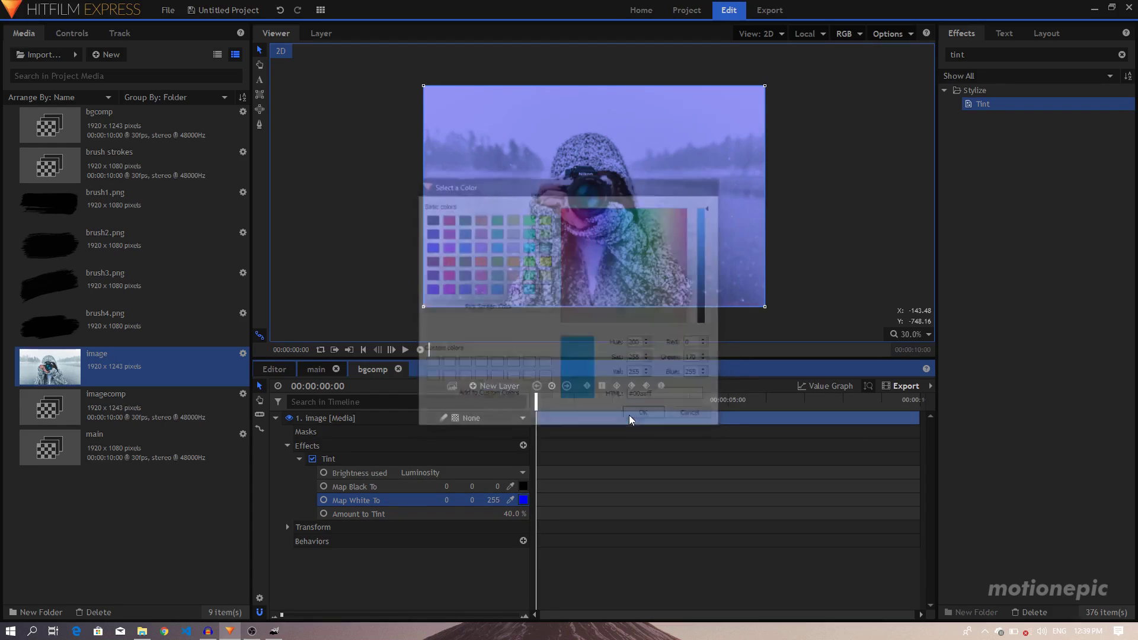
pyautogui.moveTo(511, 514); pyautogui.dragTo(532, 514)
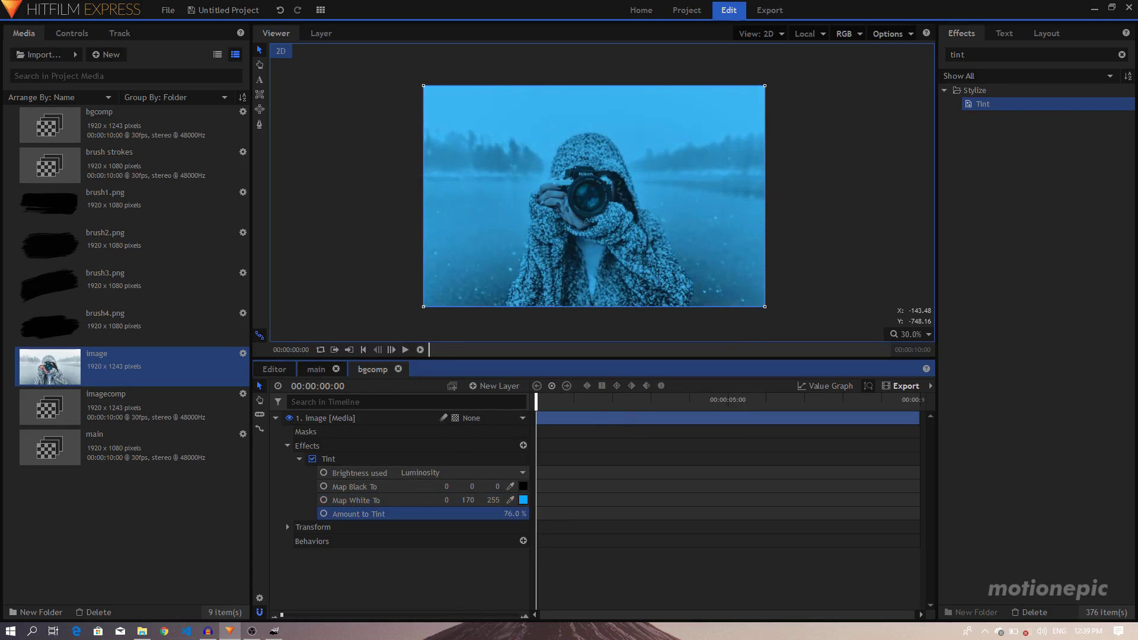
pyautogui.click(275, 418)
pyautogui.click(315, 369)
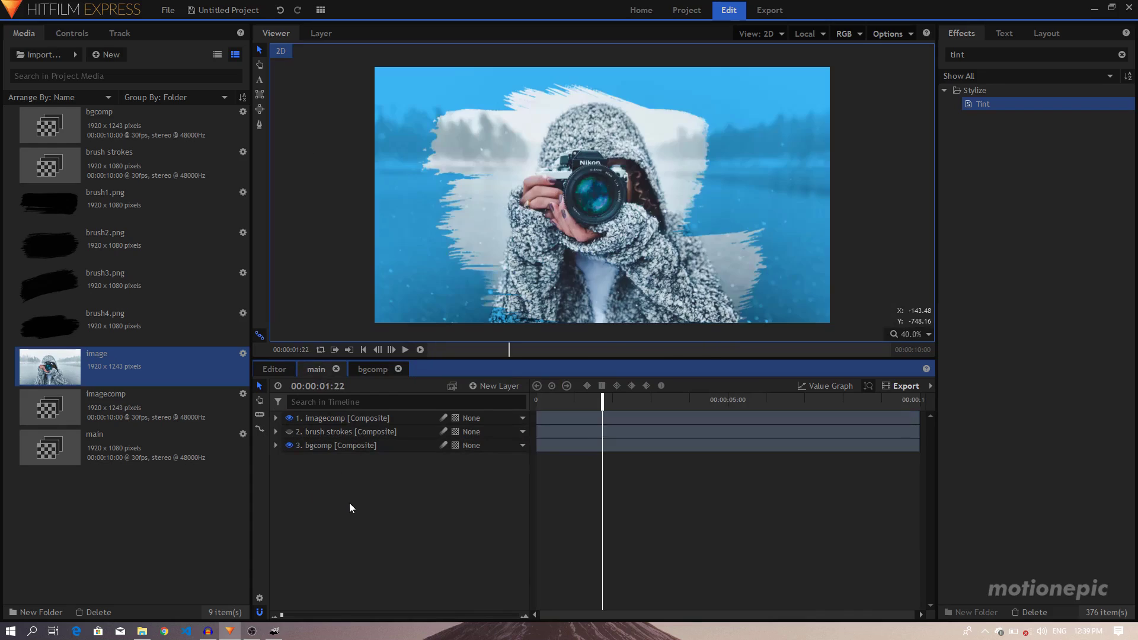
pyautogui.click(337, 446)
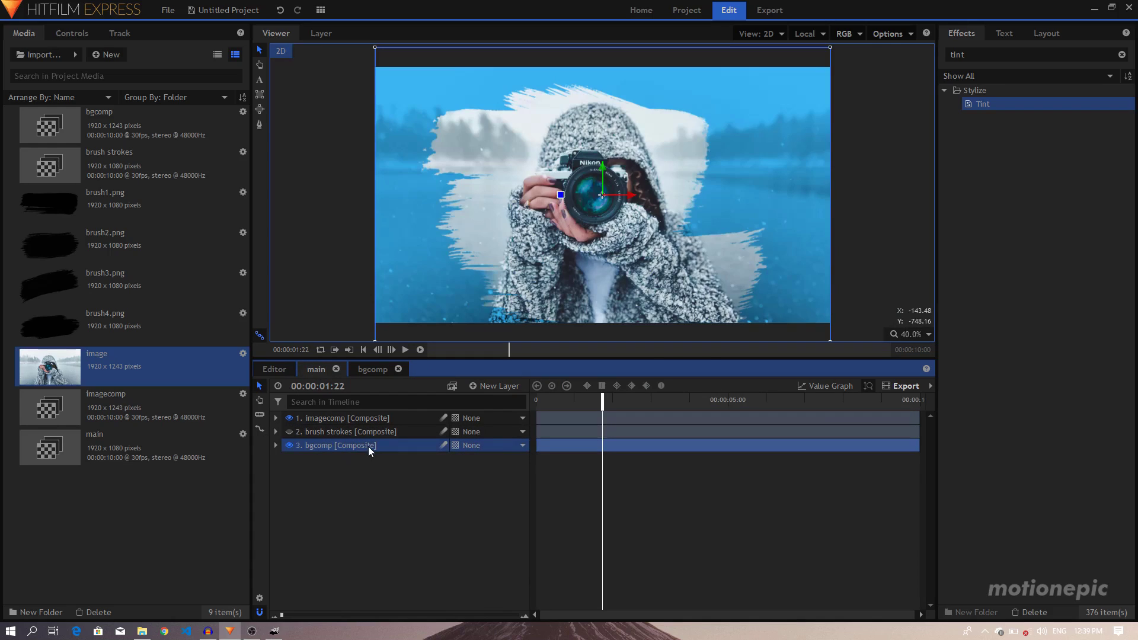
pyautogui.click(325, 419)
pyautogui.click(361, 470)
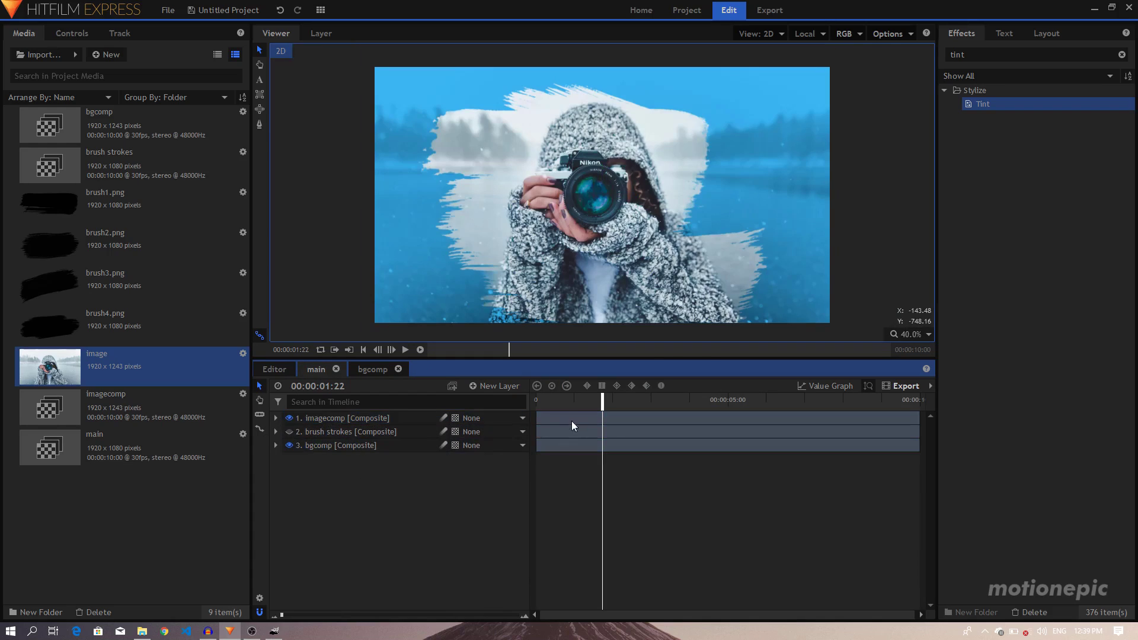
# Step: Add scale and rotation keyframes to the bgcomp layer at the start of the timeline, with 120% scale and 8° rotation
pyautogui.click(275, 445)
pyautogui.moveTo(549, 403); pyautogui.dragTo(536, 403)
pyautogui.click(288, 486)
pyautogui.click(311, 540)
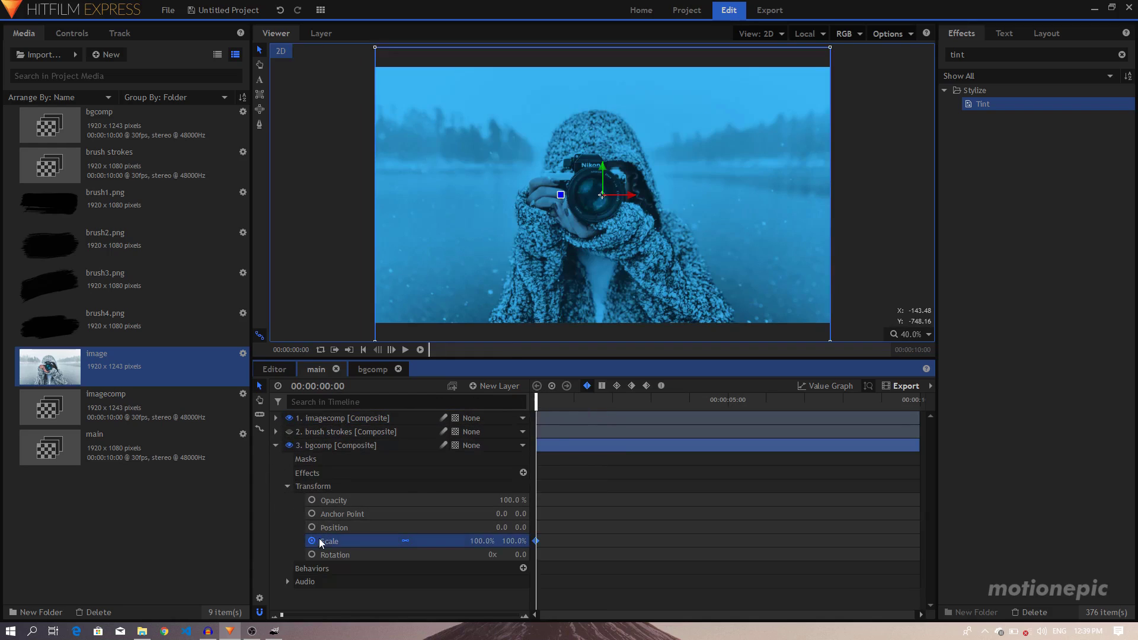
pyautogui.click(482, 540)
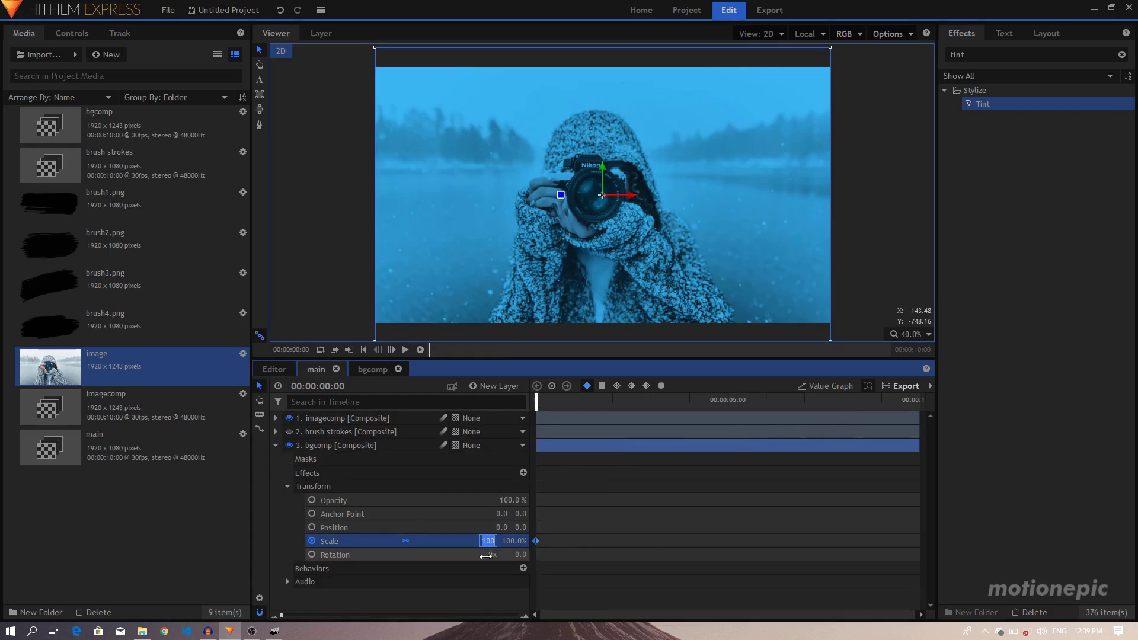
pyautogui.click(312, 555)
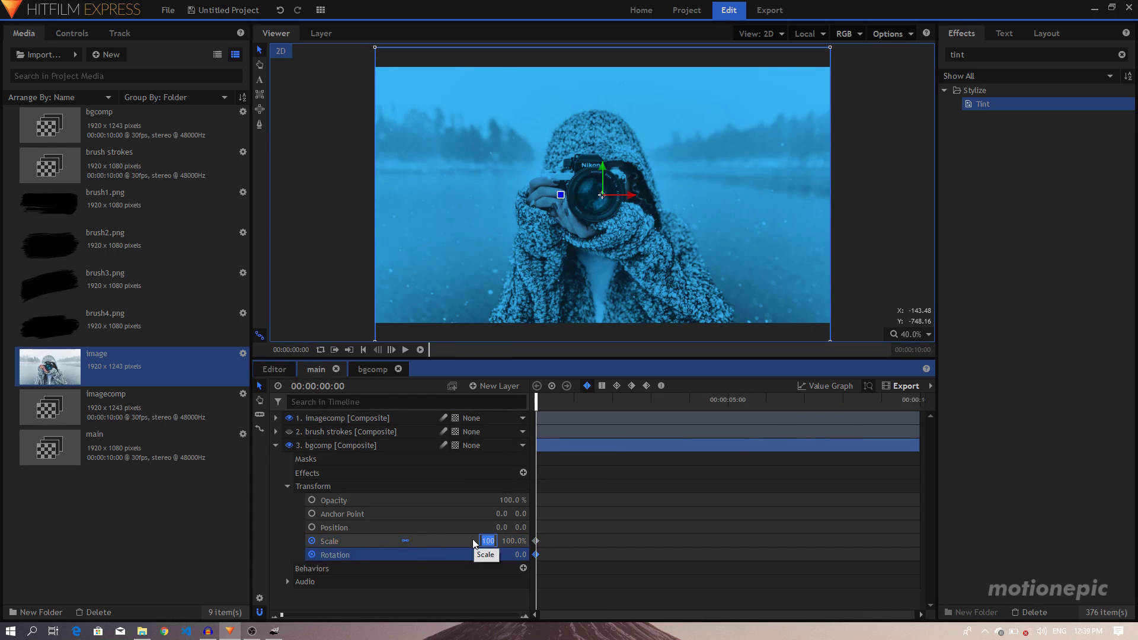
pyautogui.write('1')
pyautogui.press('Return')
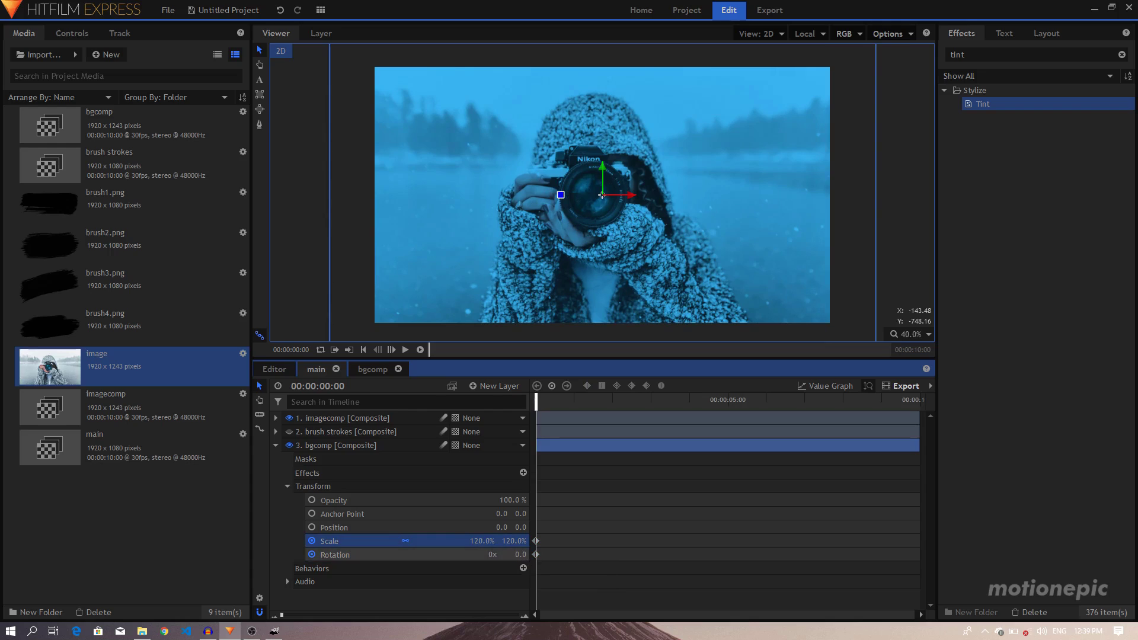
pyautogui.moveTo(520, 555); pyautogui.dragTo(533, 554)
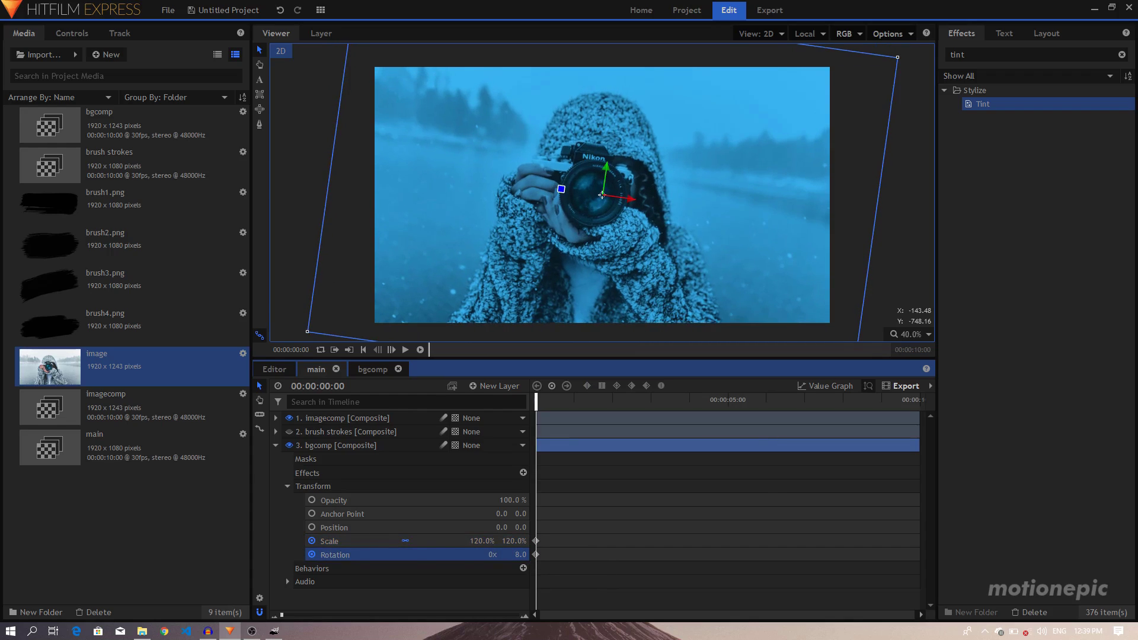
# Step: Add end-of-timeline keyframes on the bgcomp layer with 100% scale and 0° rotation, and play back the animation
pyautogui.moveTo(895, 406); pyautogui.dragTo(943, 412)
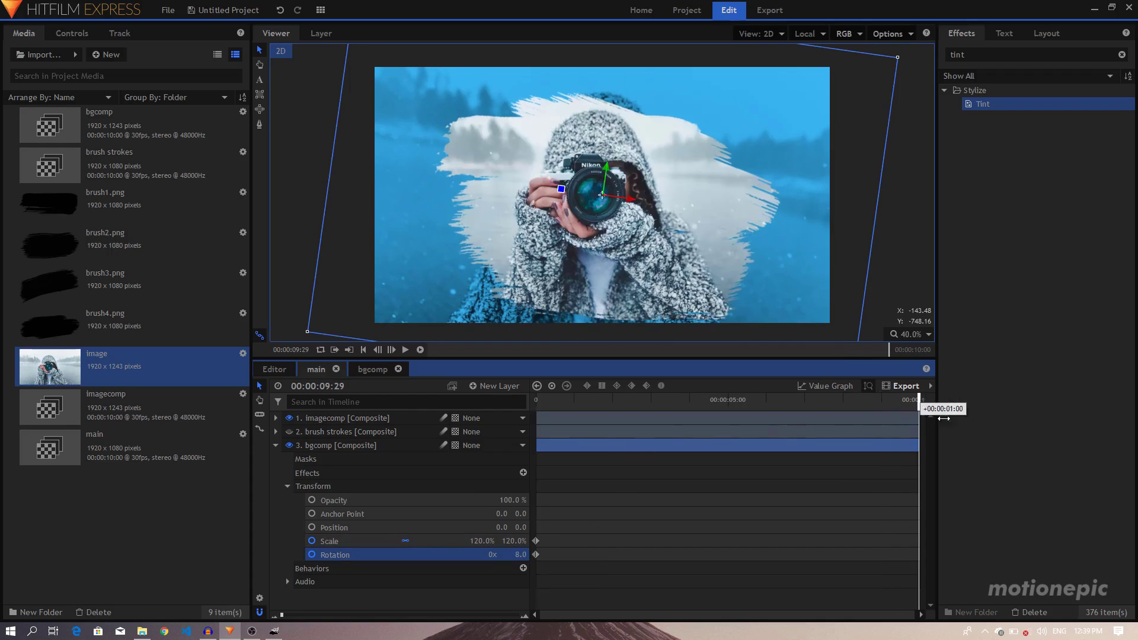
pyautogui.click(486, 541)
pyautogui.write('1')
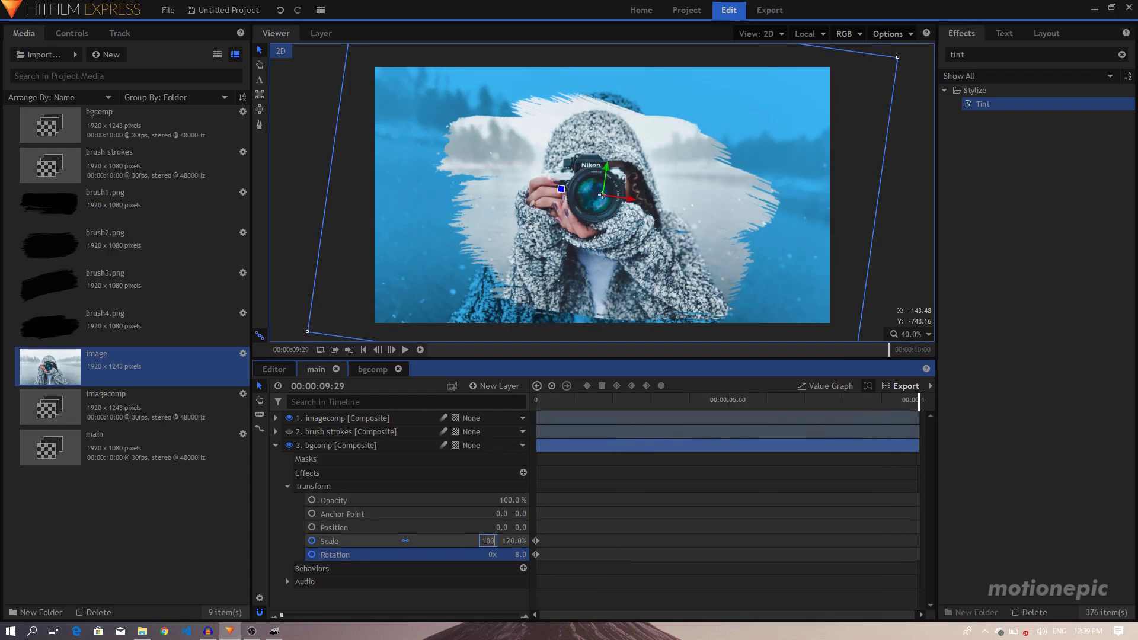
pyautogui.write('00')
pyautogui.click(521, 553)
pyautogui.write('0')
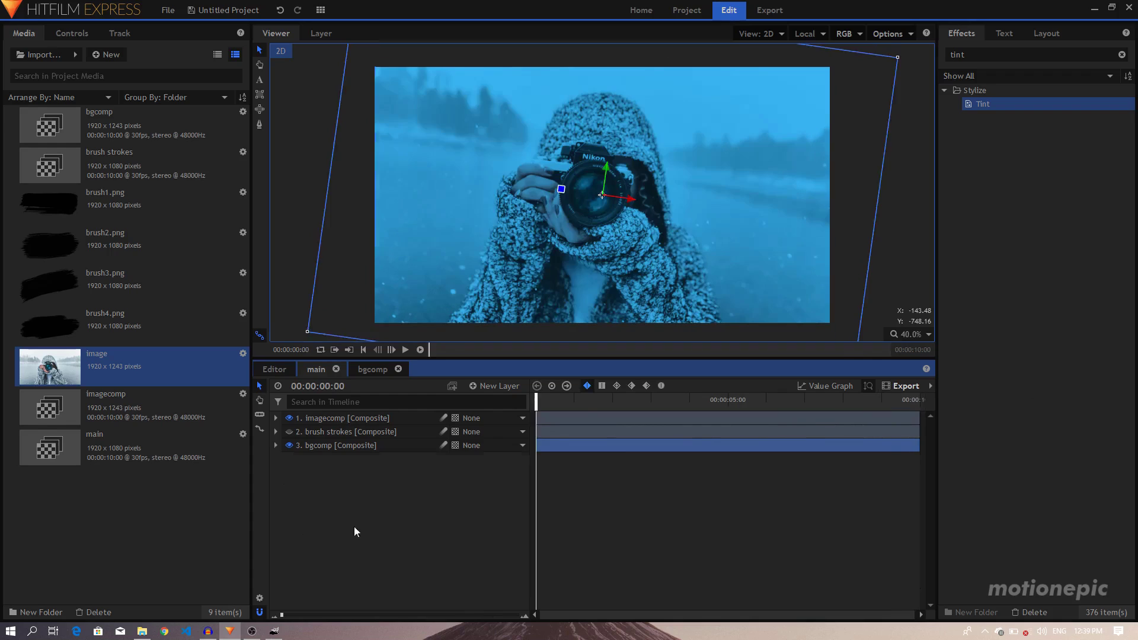
pyautogui.press('space')
pyautogui.moveTo(574, 402); pyautogui.dragTo(501, 405)
pyautogui.press('space')
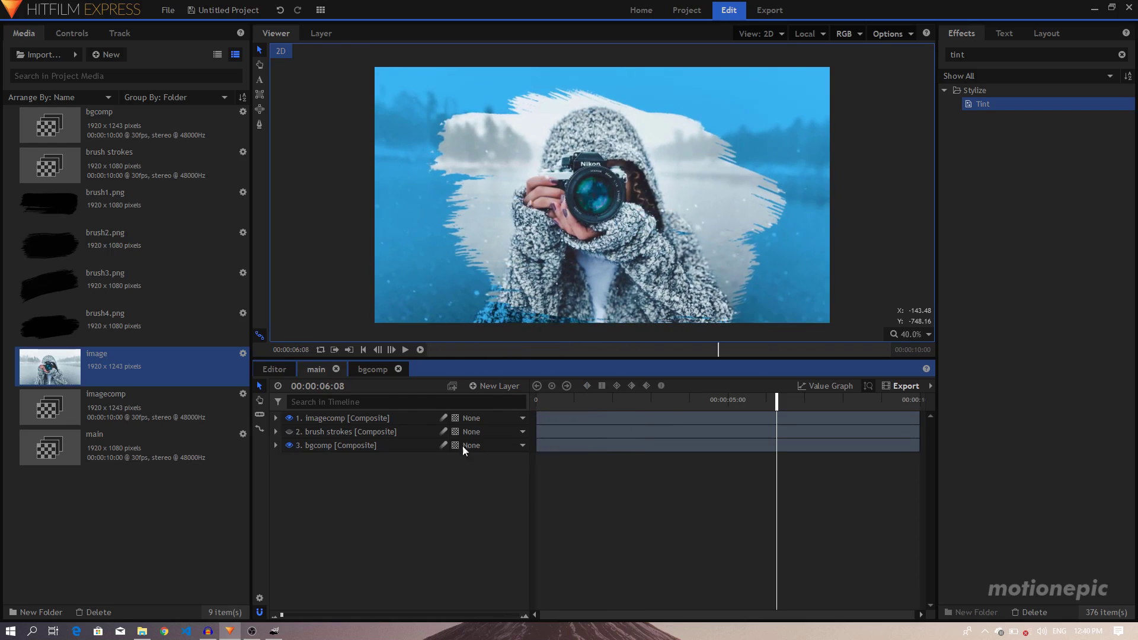
# Step: Create a text layer in the main composition reading "BRUSH STROKE" and "ANIMATION" on two lines
pyautogui.click(494, 386)
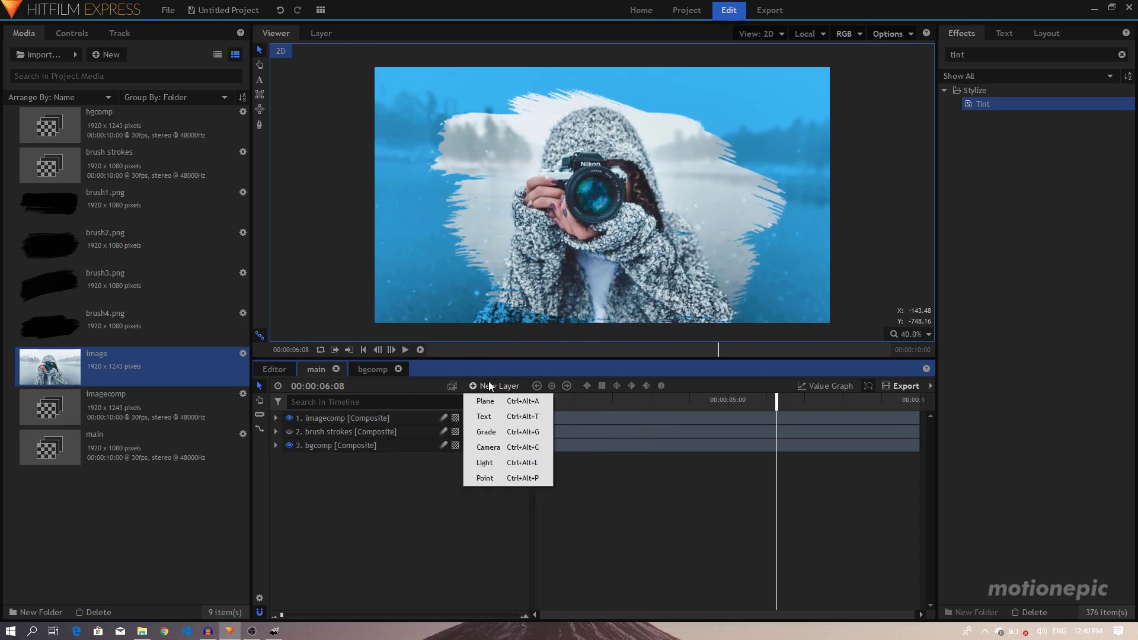
pyautogui.click(483, 416)
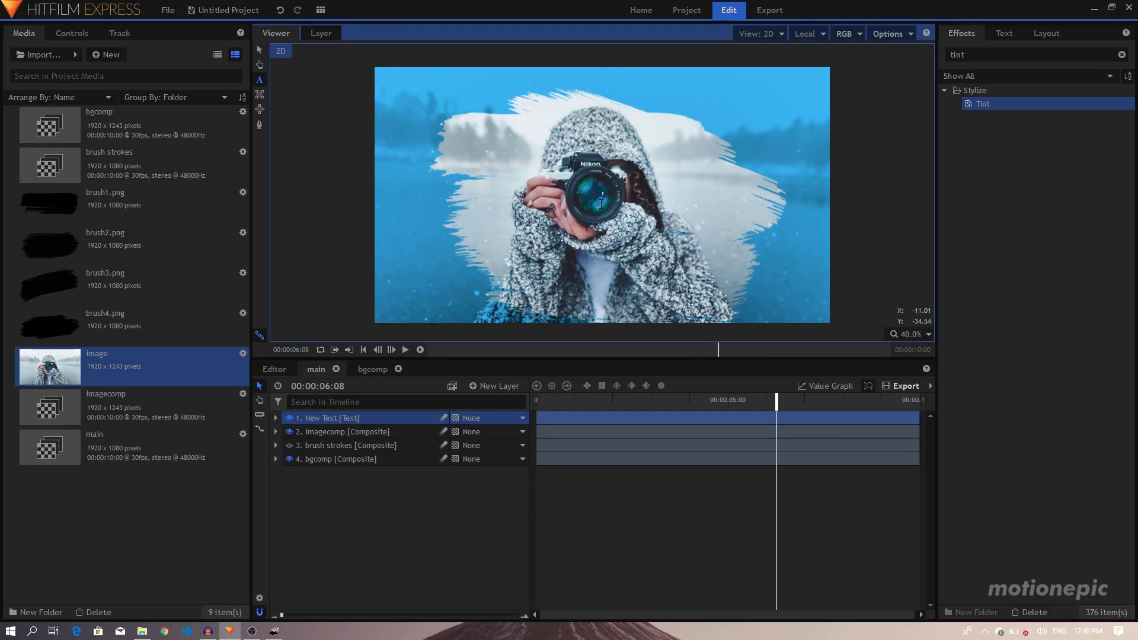
pyautogui.write('BRUSH STROKE')
pyautogui.press('Return')
pyautogui.write('ANIMATION')
# Step: Format all of the title text in Futura Bold at size 113
pyautogui.hotkey('ctrl', 'a')
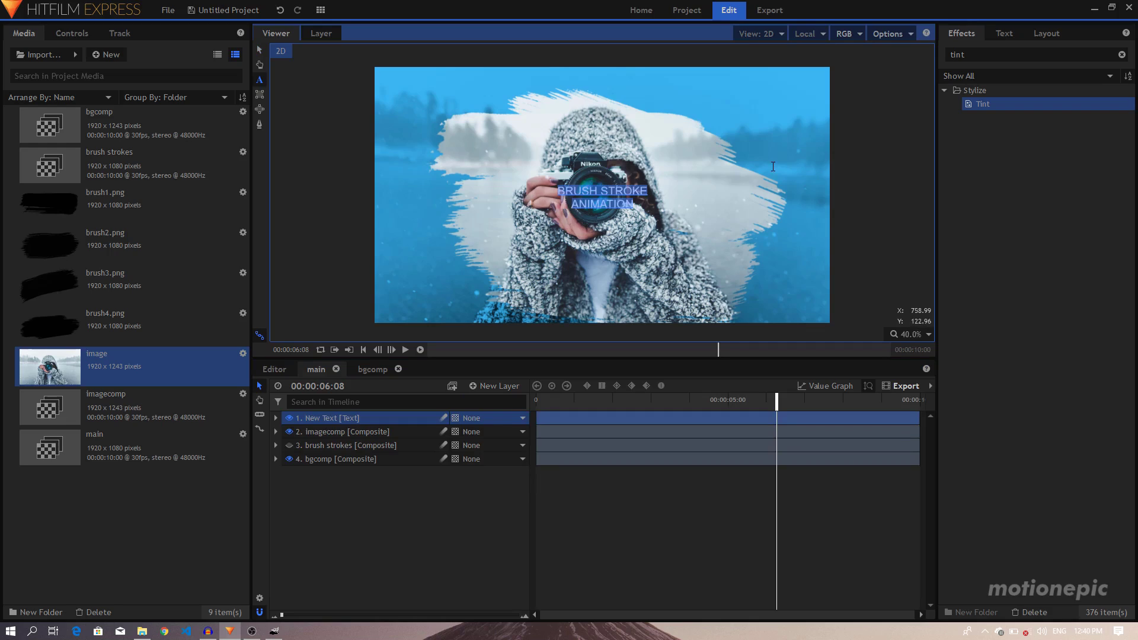
pyautogui.click(1003, 33)
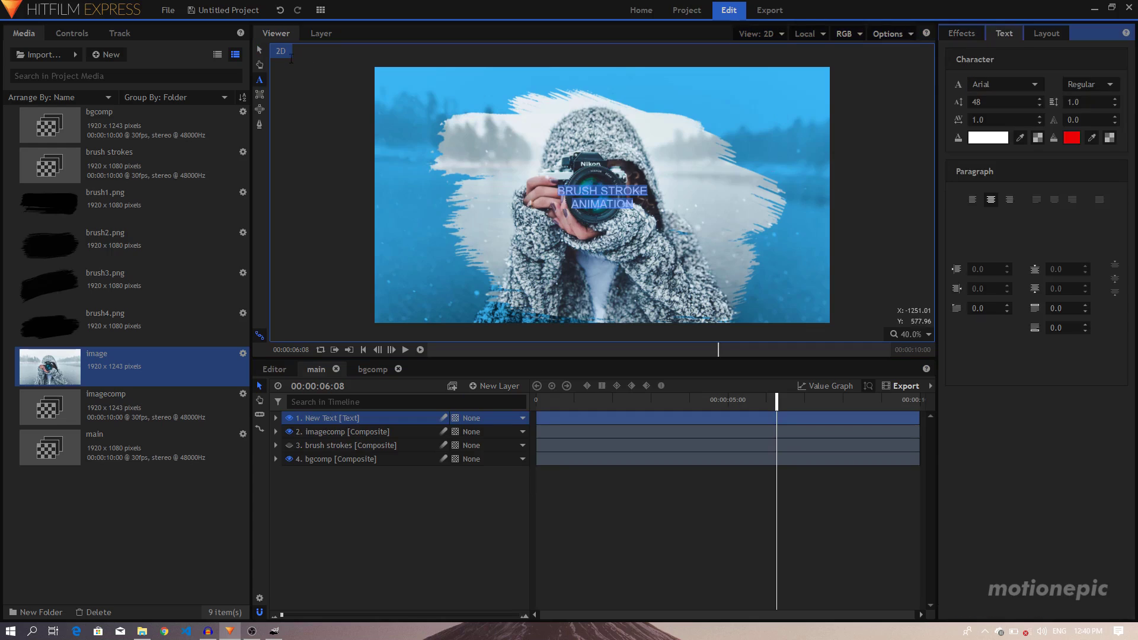
pyautogui.click(996, 85)
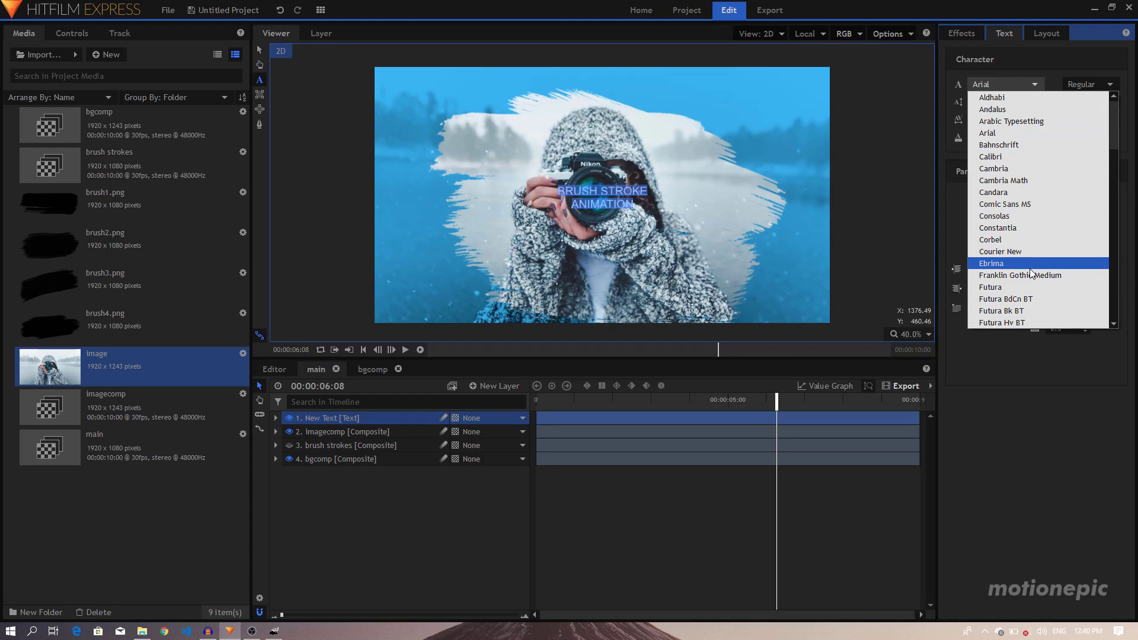
pyautogui.scroll(-2, 1030, 272)
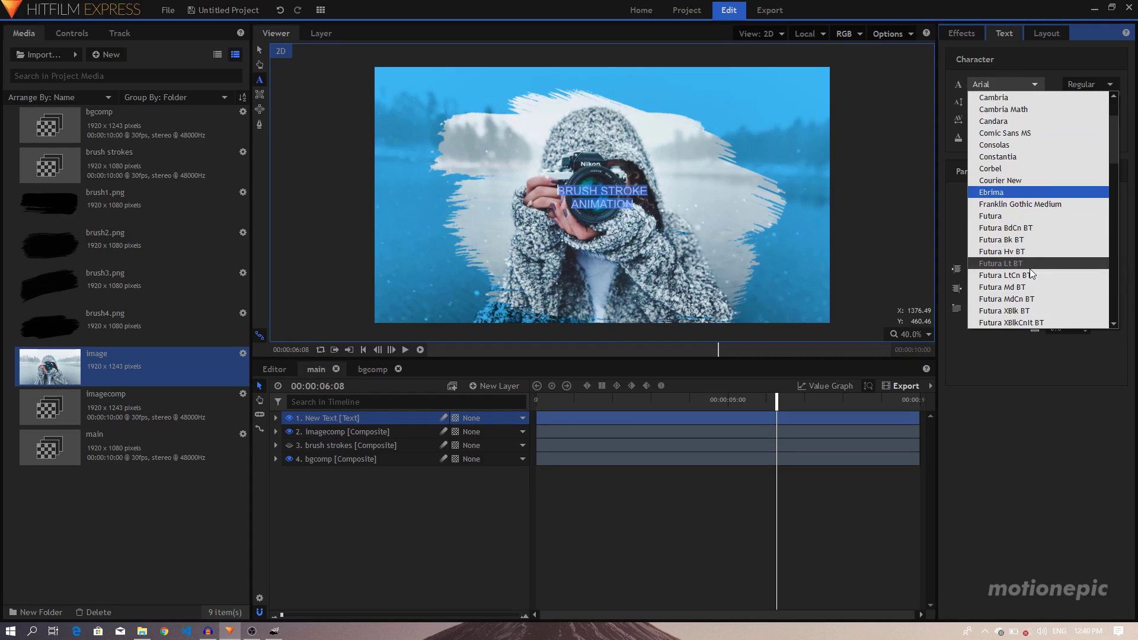
pyautogui.click(1001, 217)
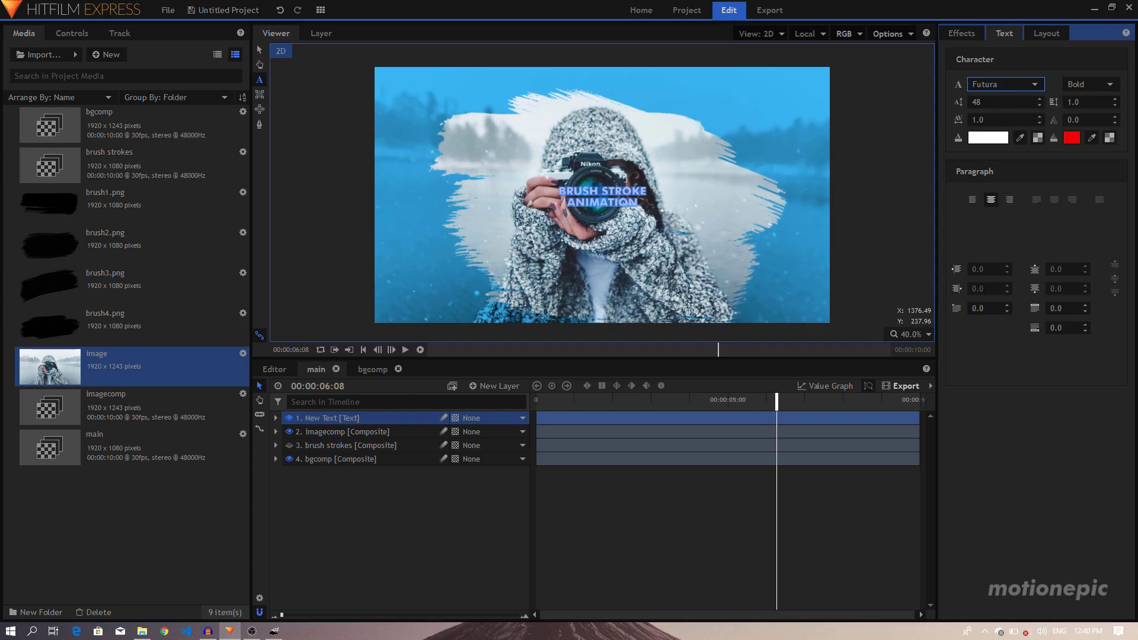
pyautogui.moveTo(982, 102); pyautogui.dragTo(1029, 102)
pyautogui.click(1090, 84)
pyautogui.click(1067, 97)
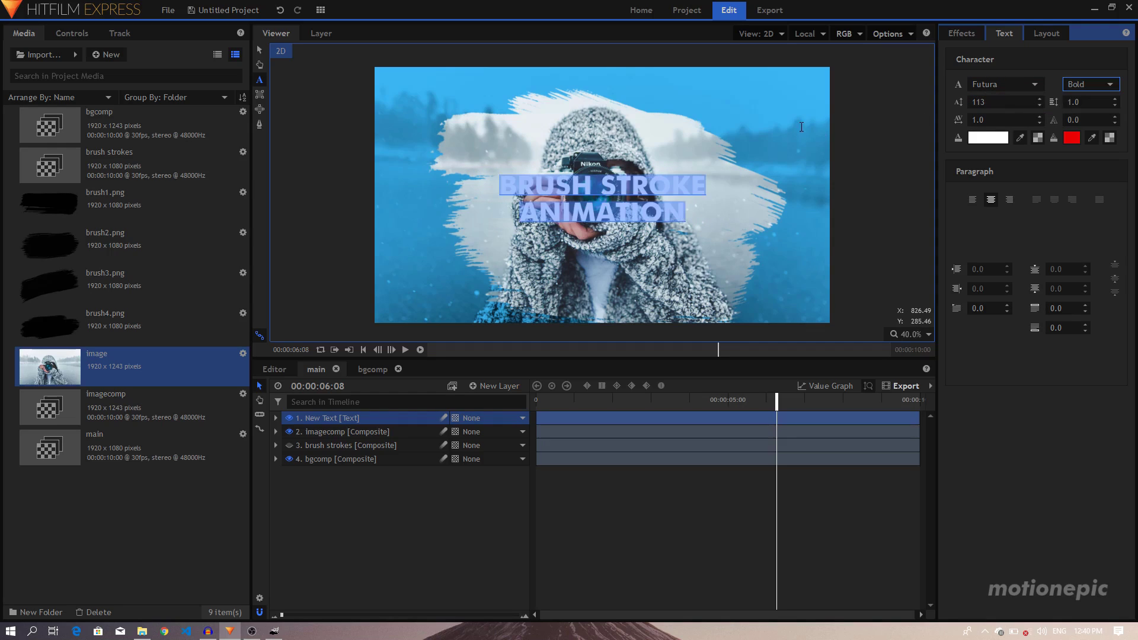
# Step: Enlarge the word "ANIMATION" to size 142 so it matches the width of the line above
pyautogui.click(603, 191)
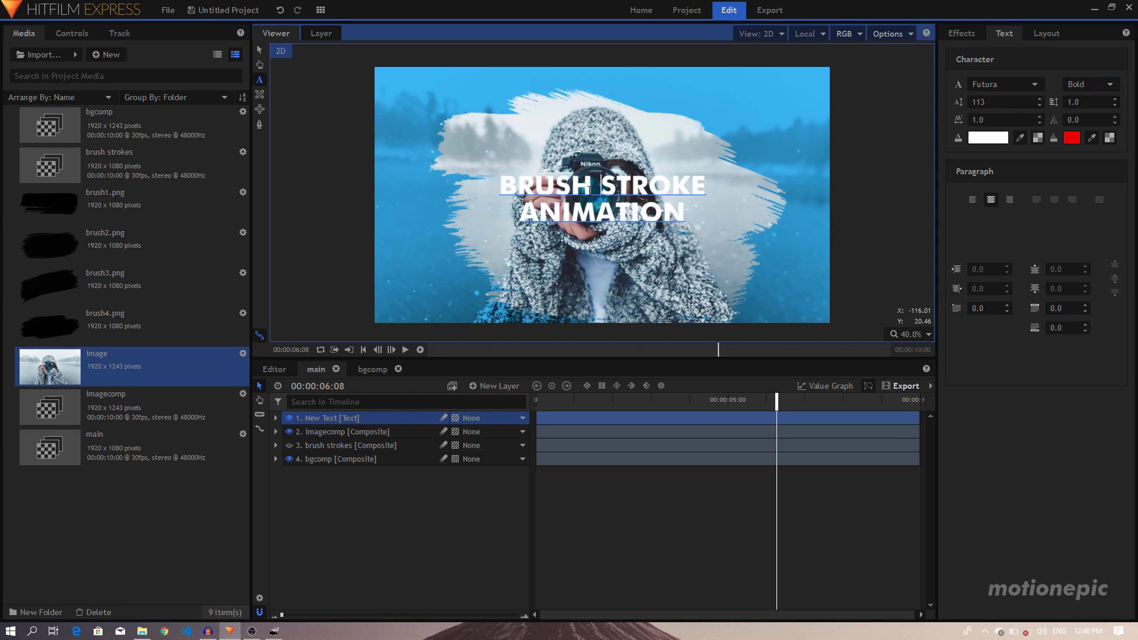
pyautogui.moveTo(705, 185); pyautogui.dragTo(481, 182)
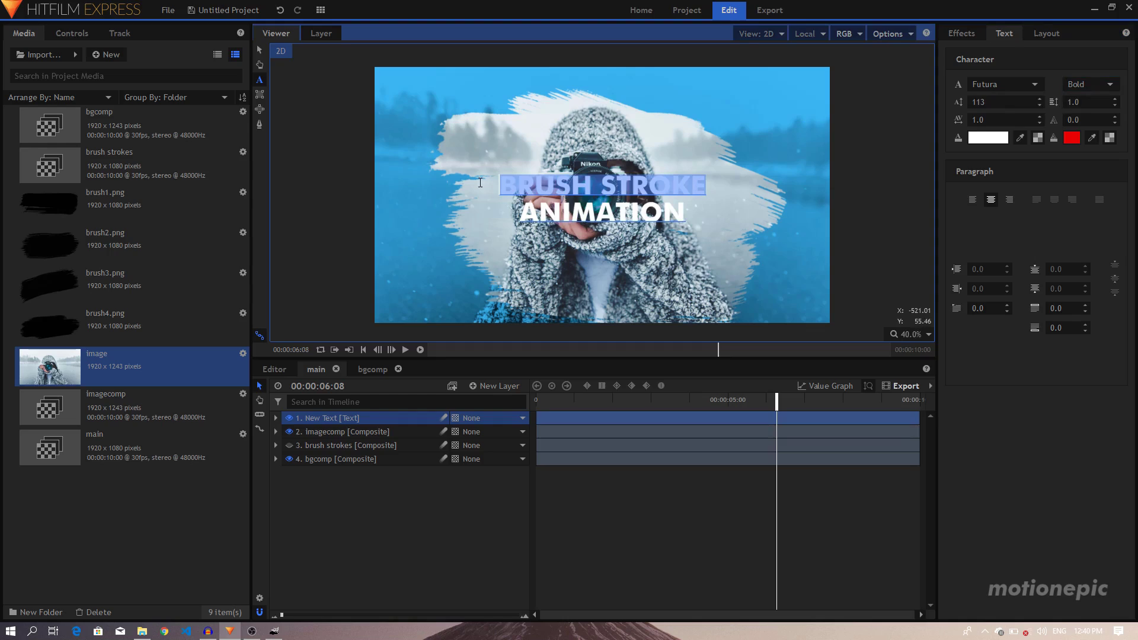
pyautogui.moveTo(681, 216); pyautogui.dragTo(492, 218)
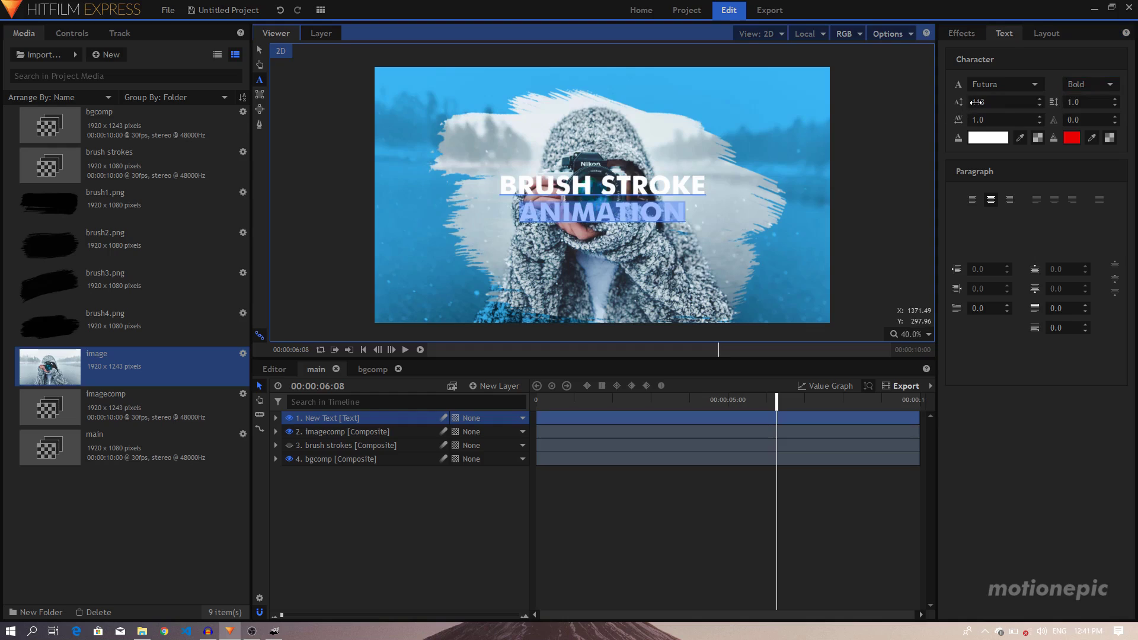
pyautogui.moveTo(975, 102); pyautogui.dragTo(1032, 102)
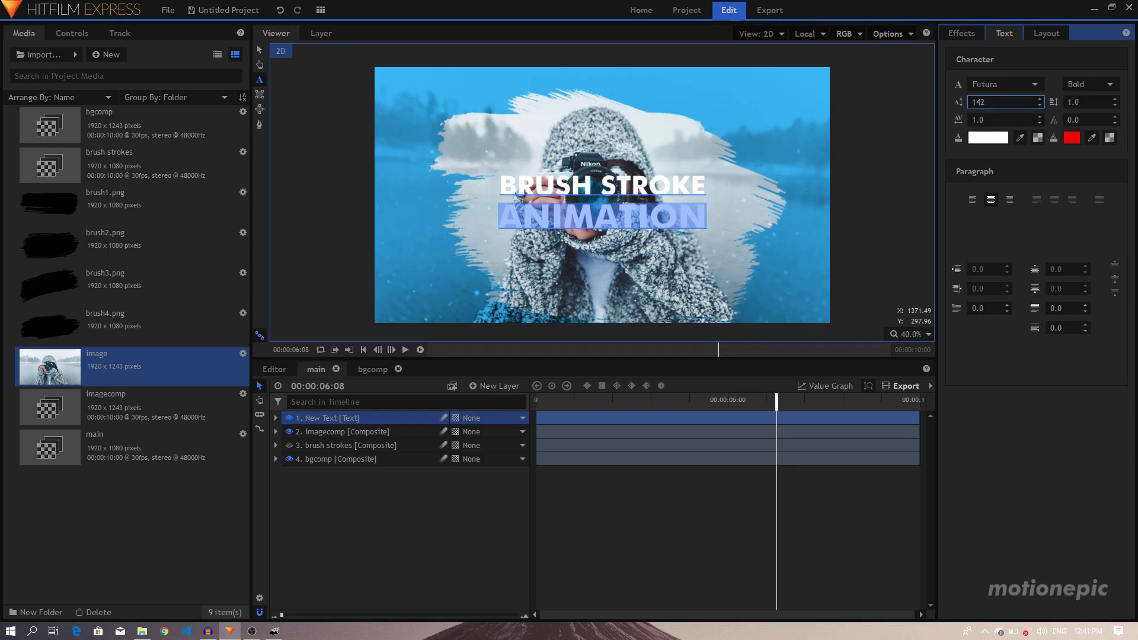
pyautogui.press('Return')
# Step: Tighten the line spacing of the whole title to 0.8 and leave text editing
pyautogui.click(628, 205)
pyautogui.hotkey('ctrl', 'a')
pyautogui.moveTo(1087, 102); pyautogui.dragTo(1082, 102)
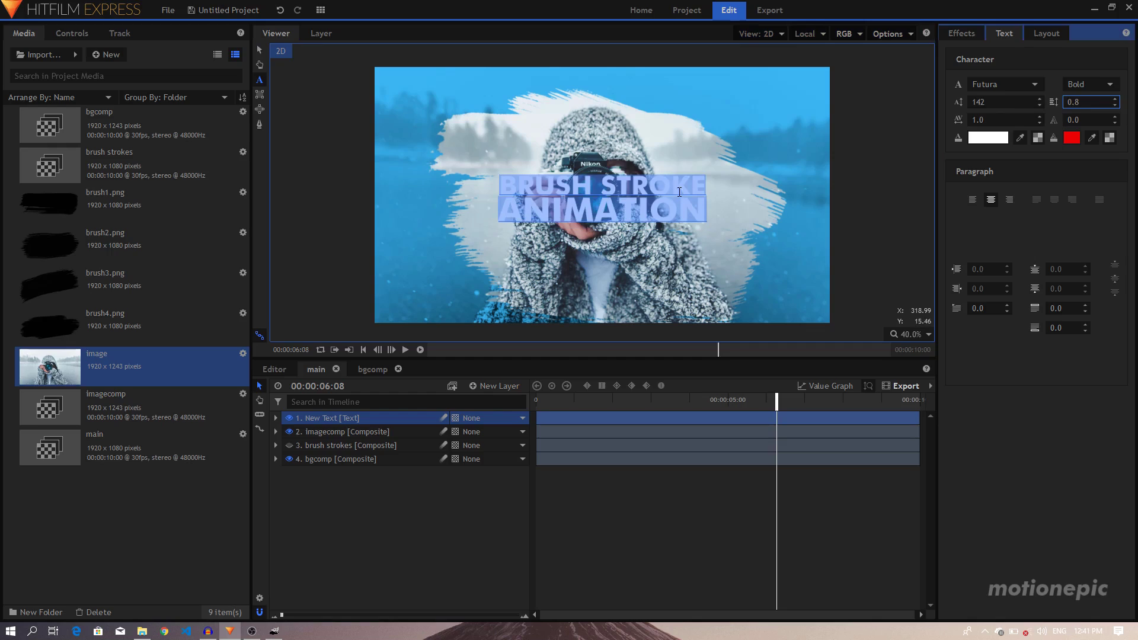
pyautogui.click(259, 50)
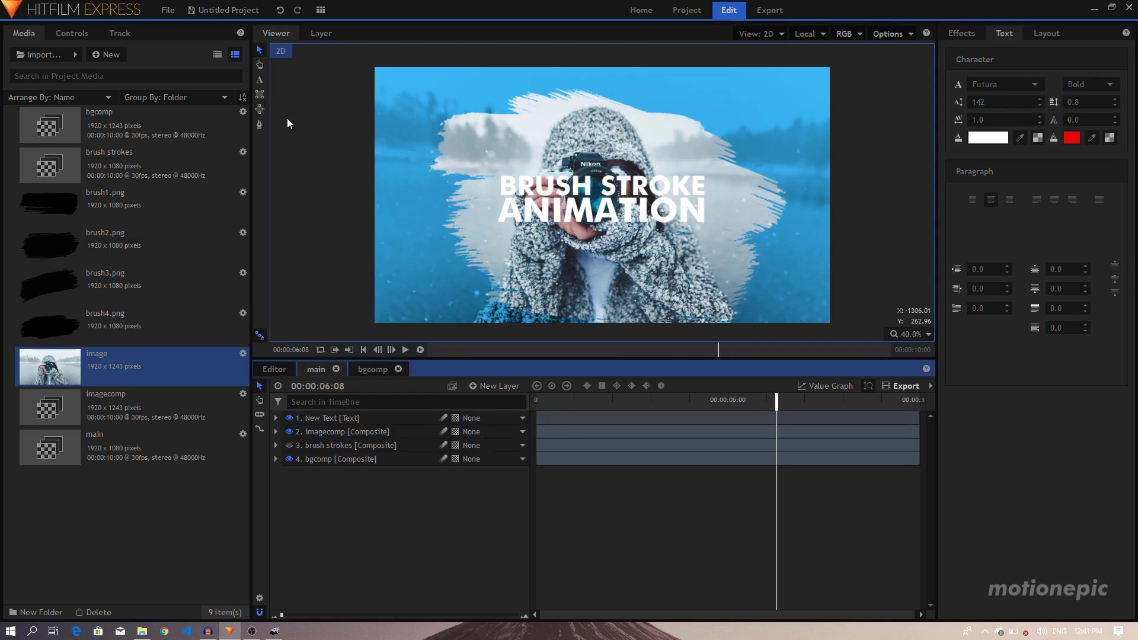
# Step: Color the "BRUSH STROKE" line yellow (#ffd900)
pyautogui.press('t')
pyautogui.moveTo(703, 183); pyautogui.dragTo(495, 187)
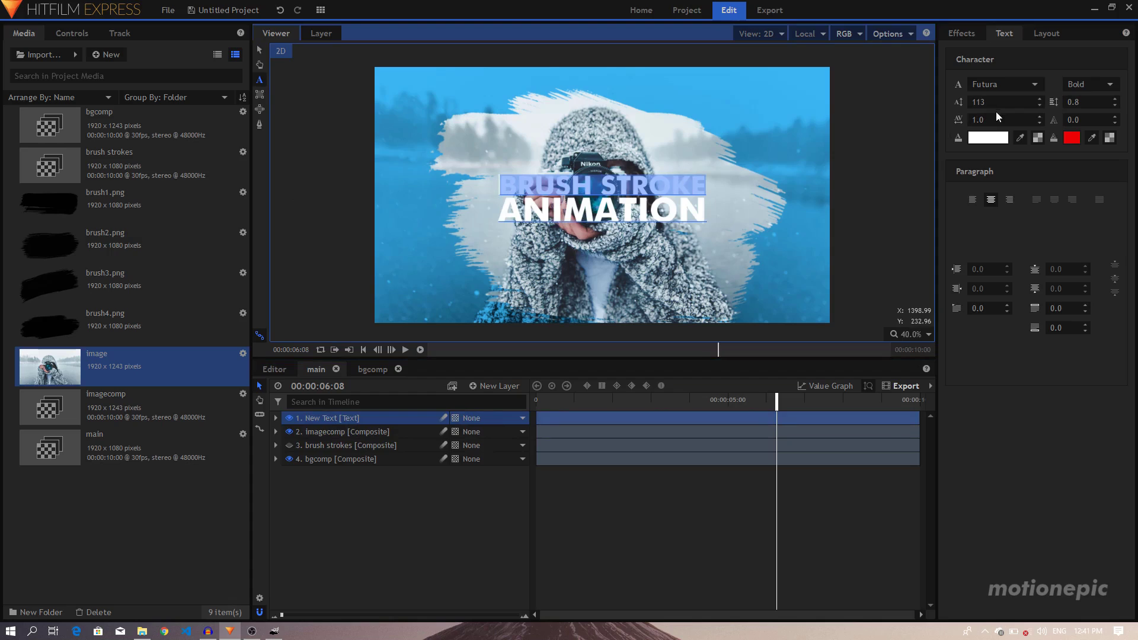
pyautogui.click(977, 140)
pyautogui.click(672, 204)
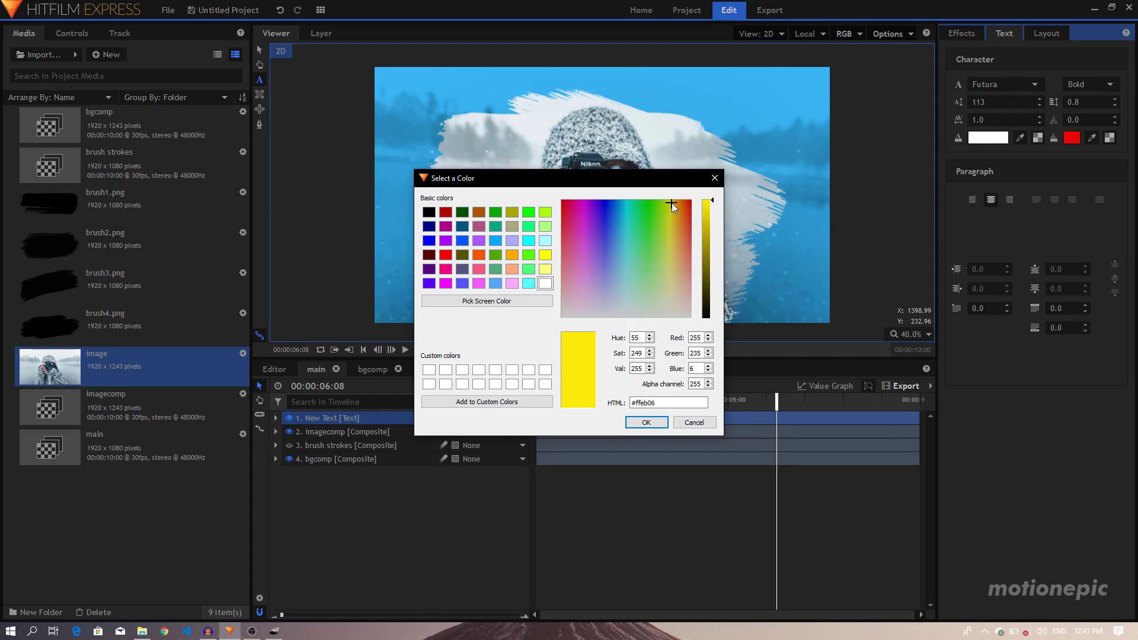
pyautogui.click(674, 199)
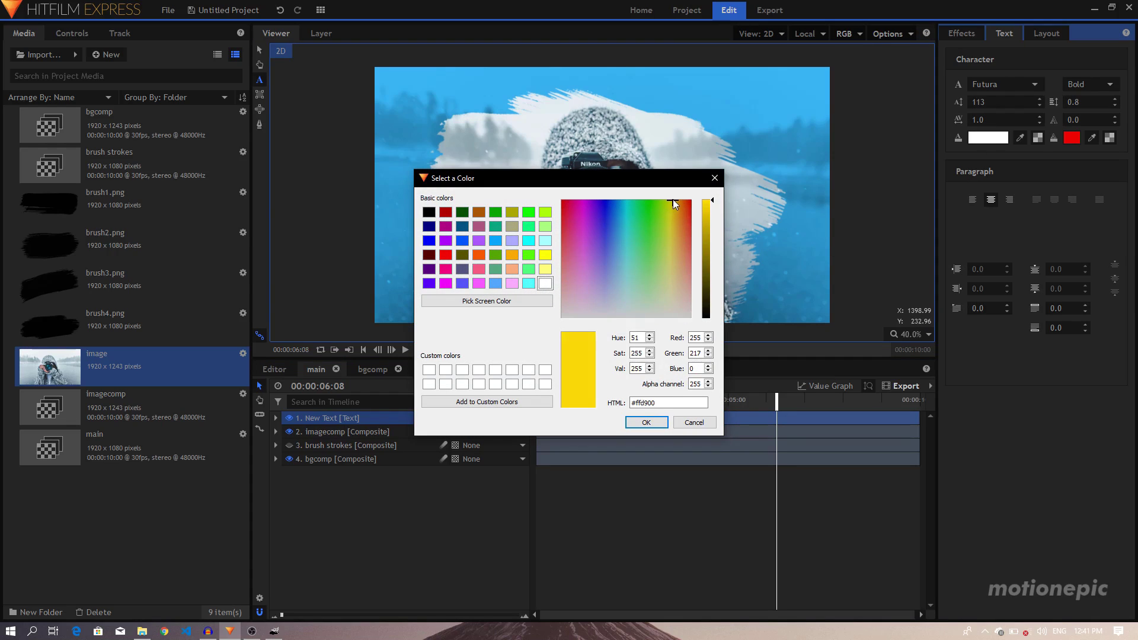
pyautogui.click(633, 419)
pyautogui.click(259, 50)
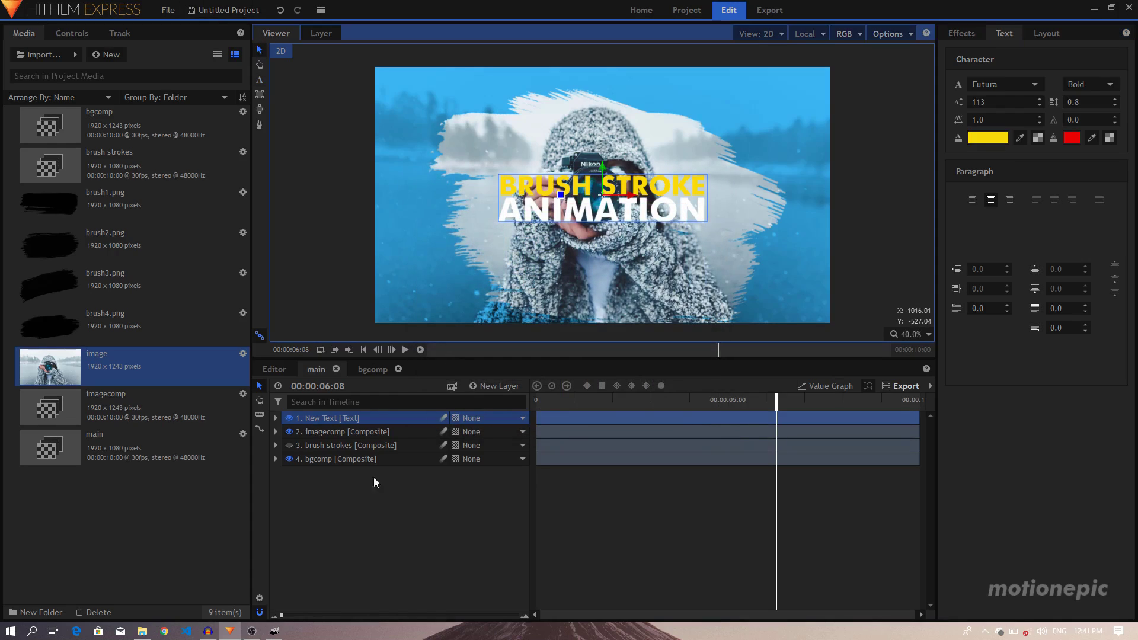
# Step: Move the title text down and slightly left, over the lower part of the image
pyautogui.click(373, 479)
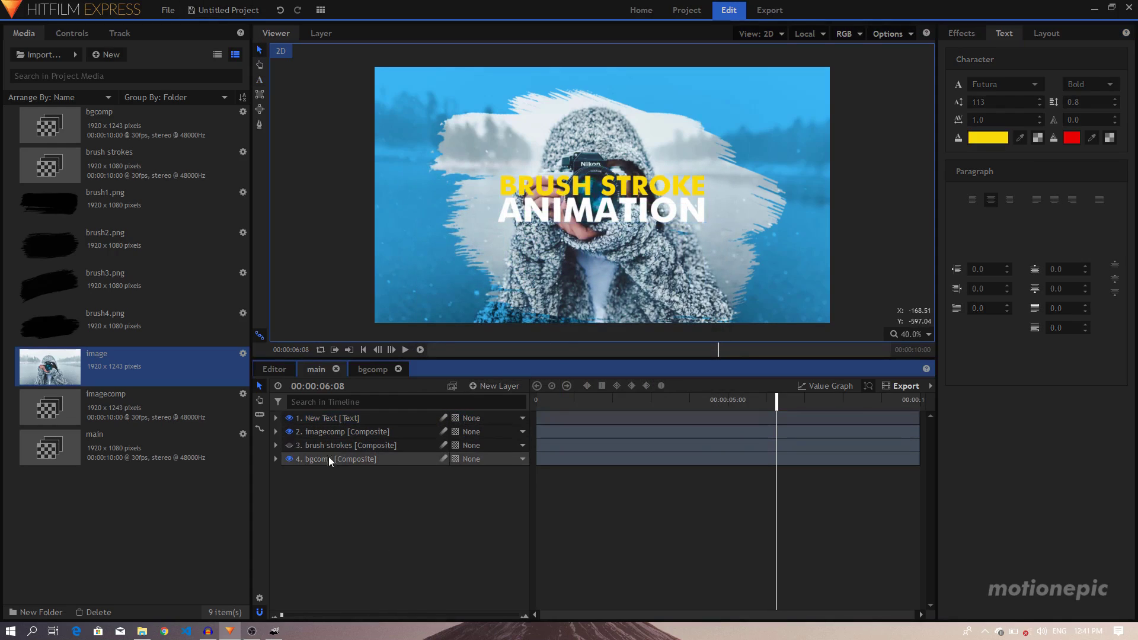
pyautogui.click(322, 417)
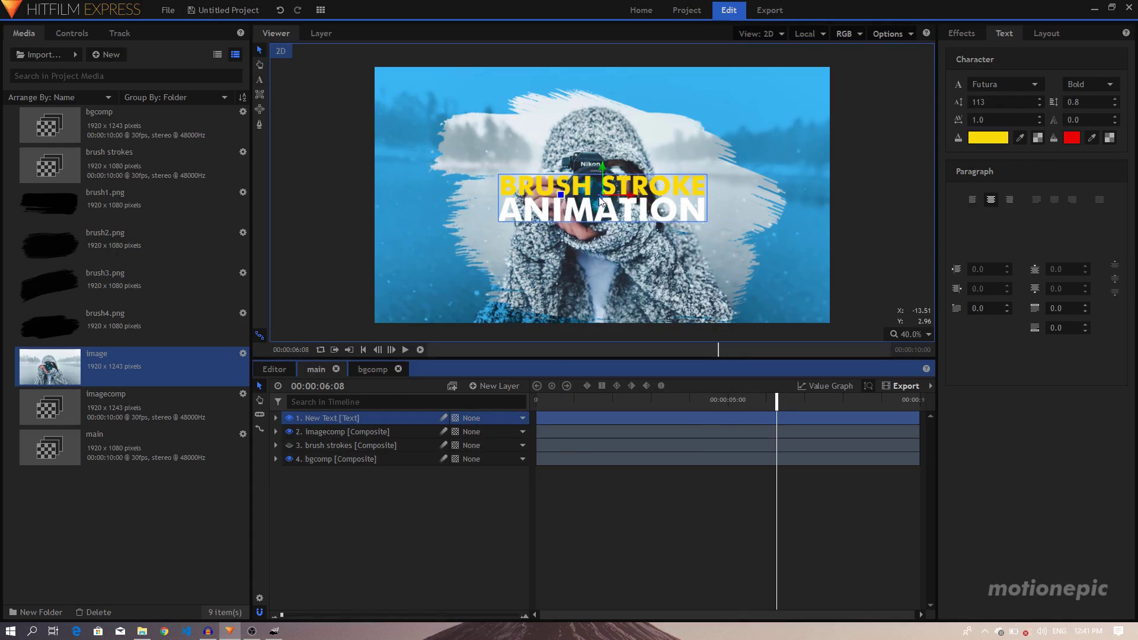
pyautogui.moveTo(600, 201)
pyautogui.mouseDown()
pyautogui.moveTo(576, 249)
pyautogui.moveTo(574, 289)
pyautogui.mouseUp()
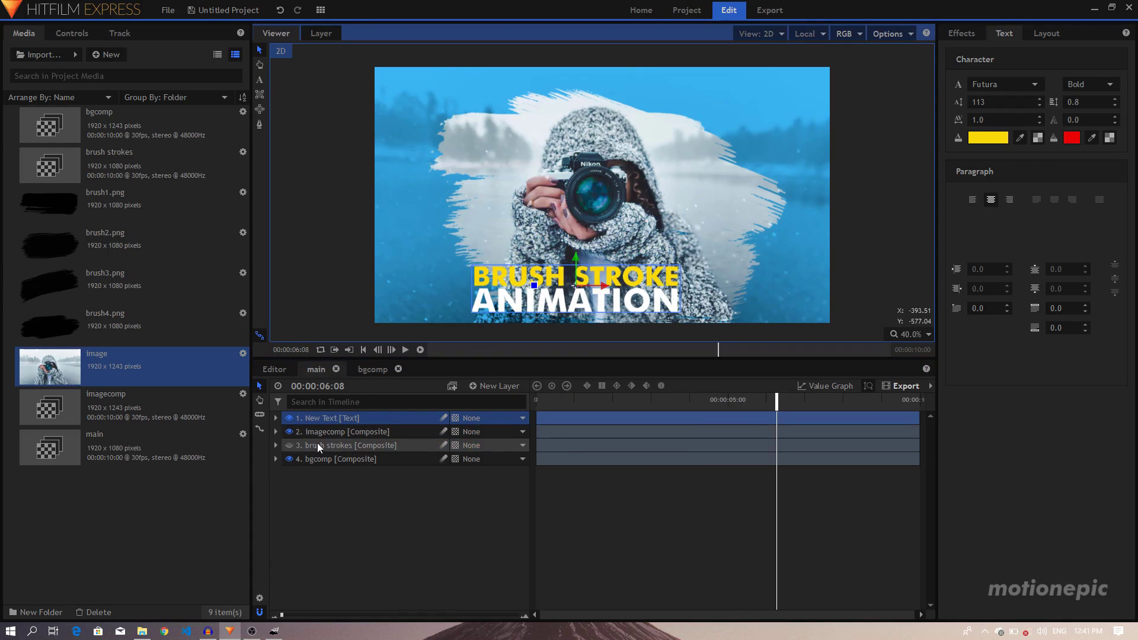
# Step: Apply the Set Matte effect to the text layer with the brush strokes layer as its source
pyautogui.click(966, 33)
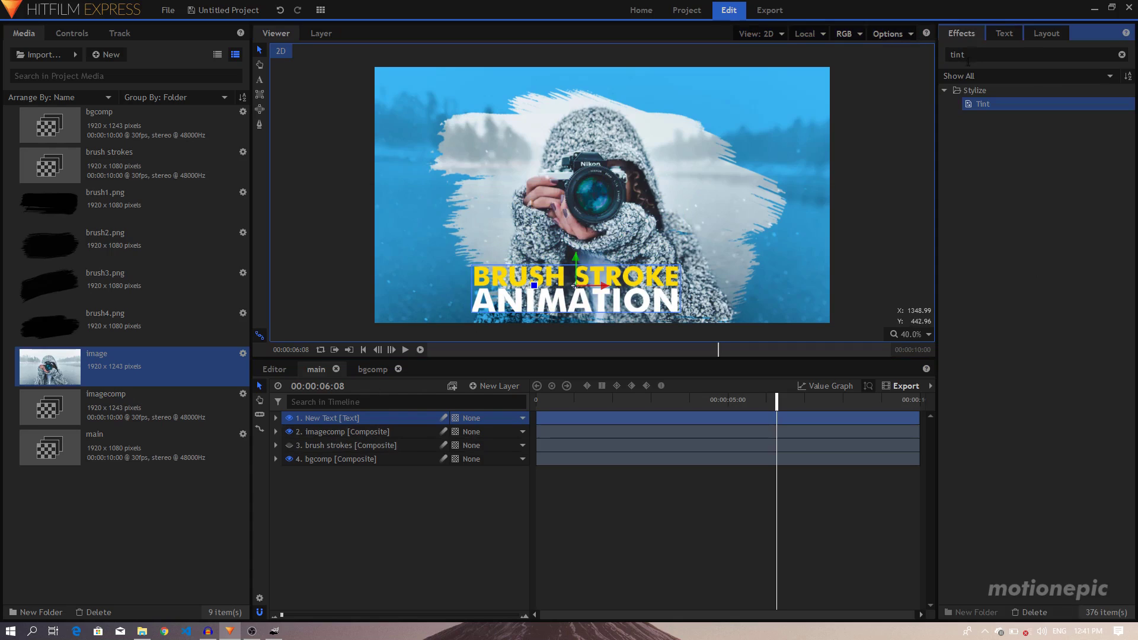
pyautogui.moveTo(969, 56); pyautogui.dragTo(849, 45)
pyautogui.write('s')
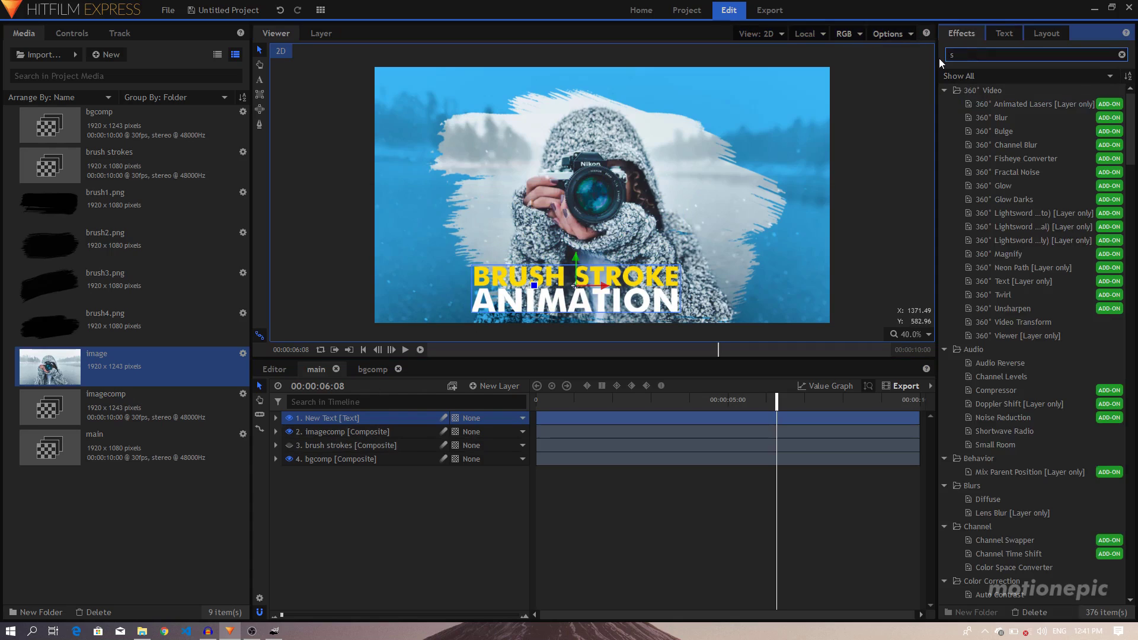
pyautogui.write('et')
pyautogui.moveTo(1002, 117); pyautogui.dragTo(319, 415)
pyautogui.click(300, 513)
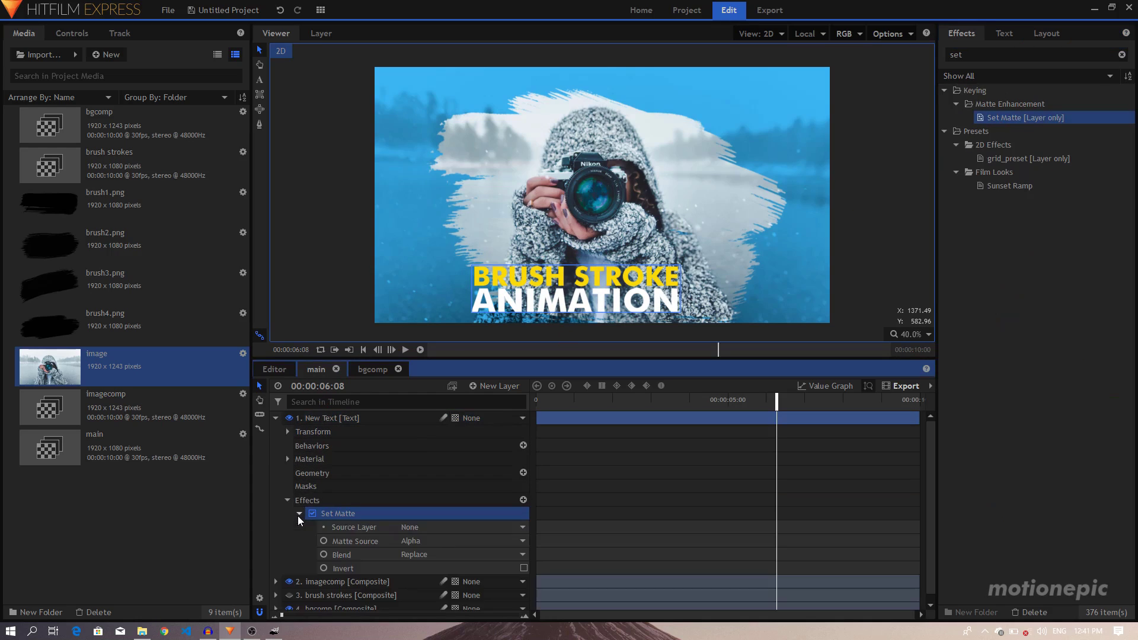
pyautogui.click(450, 527)
pyautogui.click(446, 560)
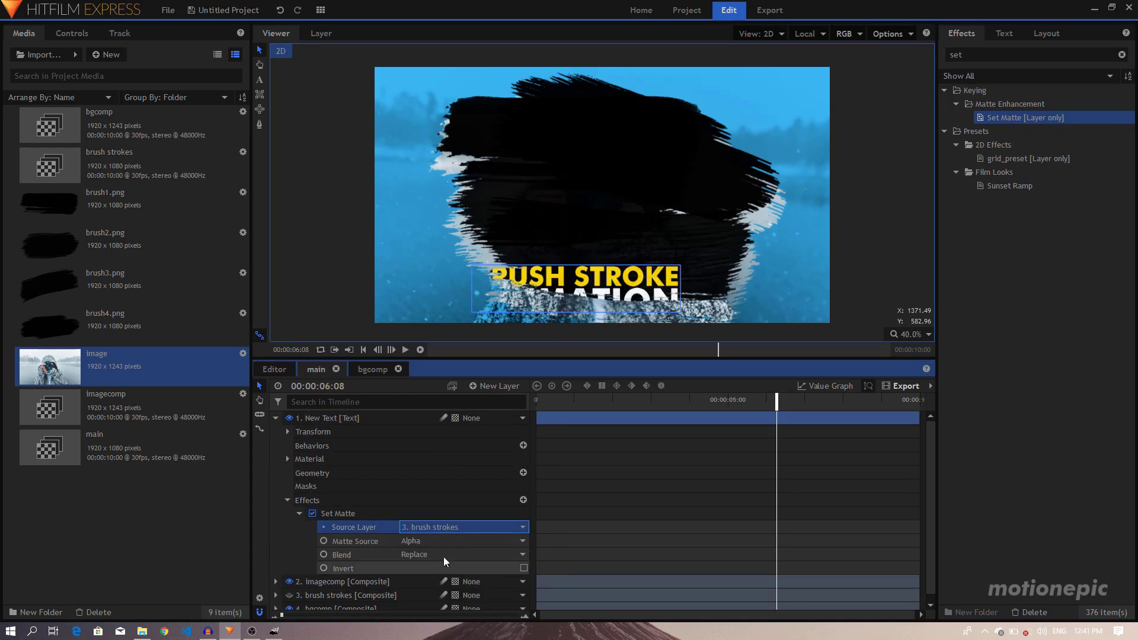
# Step: Set the text's matte blend to Subtract with Invert enabled, and preview the title reveal up close
pyautogui.click(448, 555)
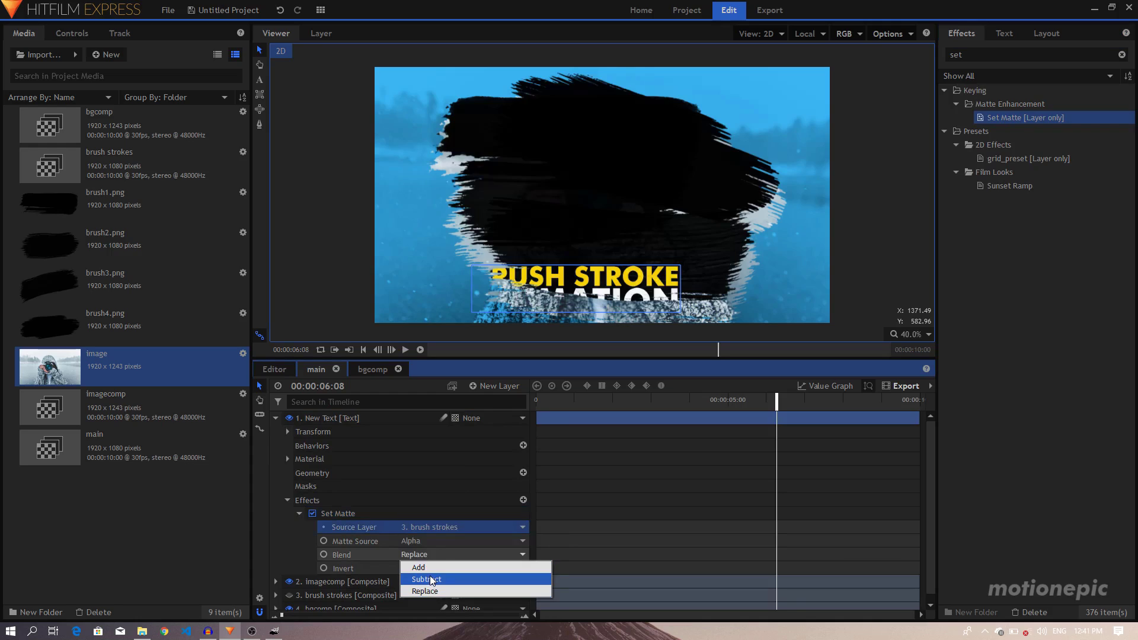
pyautogui.click(431, 580)
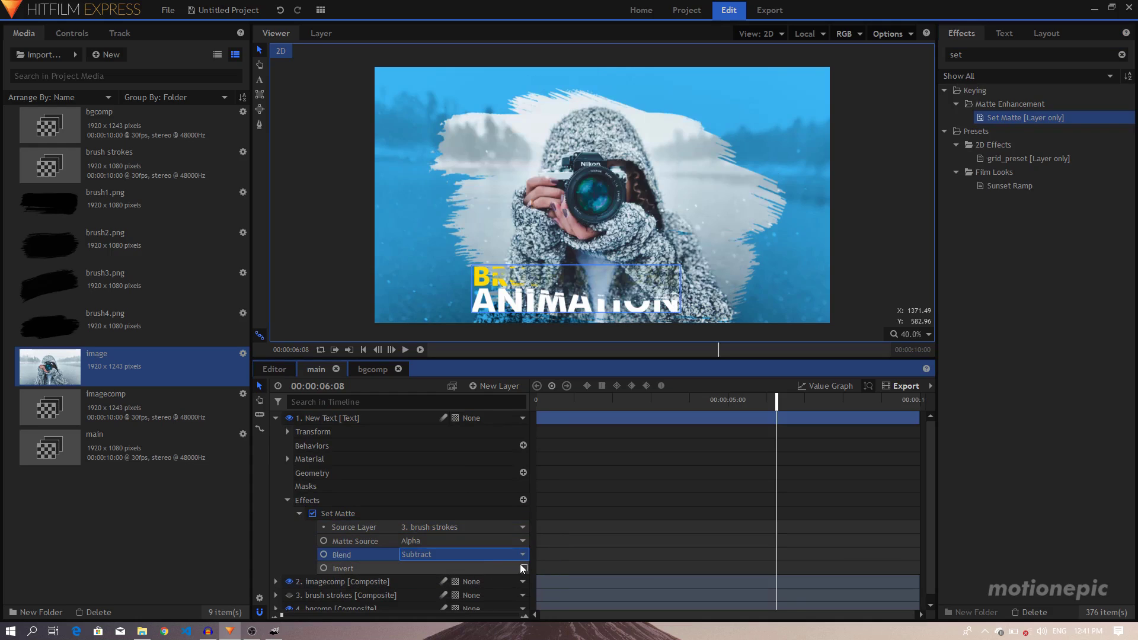
pyautogui.click(524, 569)
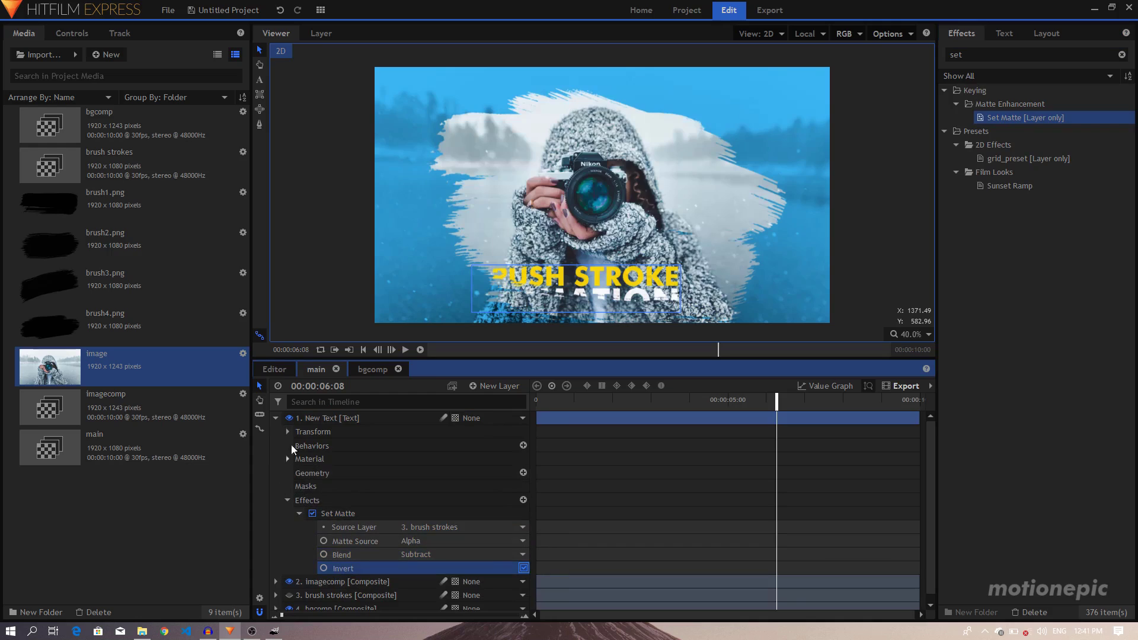
pyautogui.click(276, 418)
pyautogui.moveTo(554, 400); pyautogui.dragTo(535, 401)
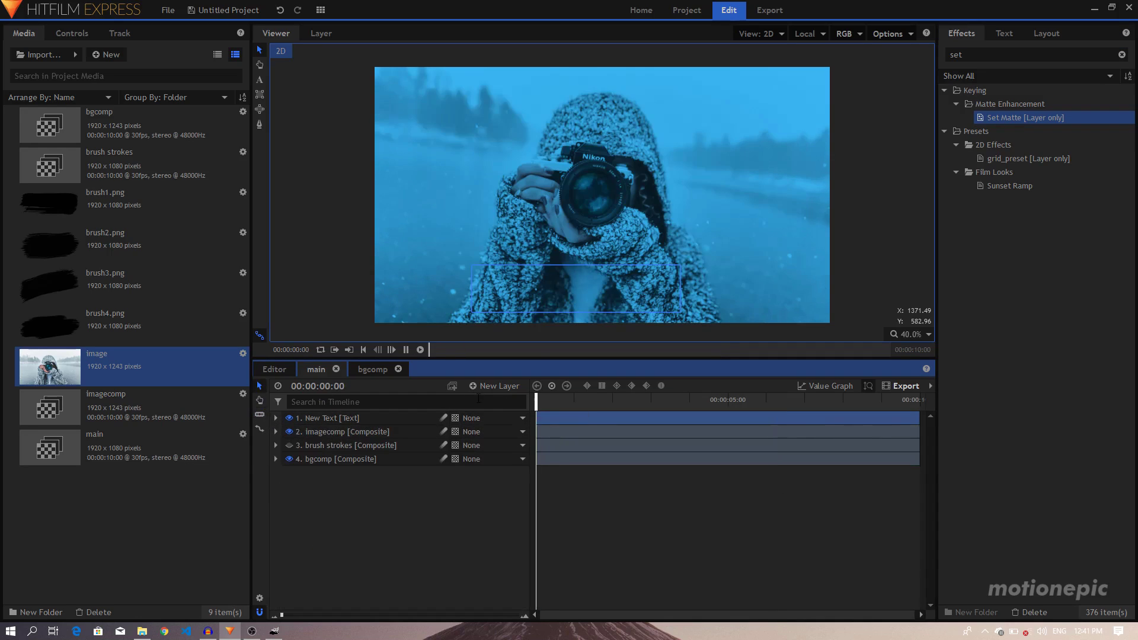
pyautogui.press('space')
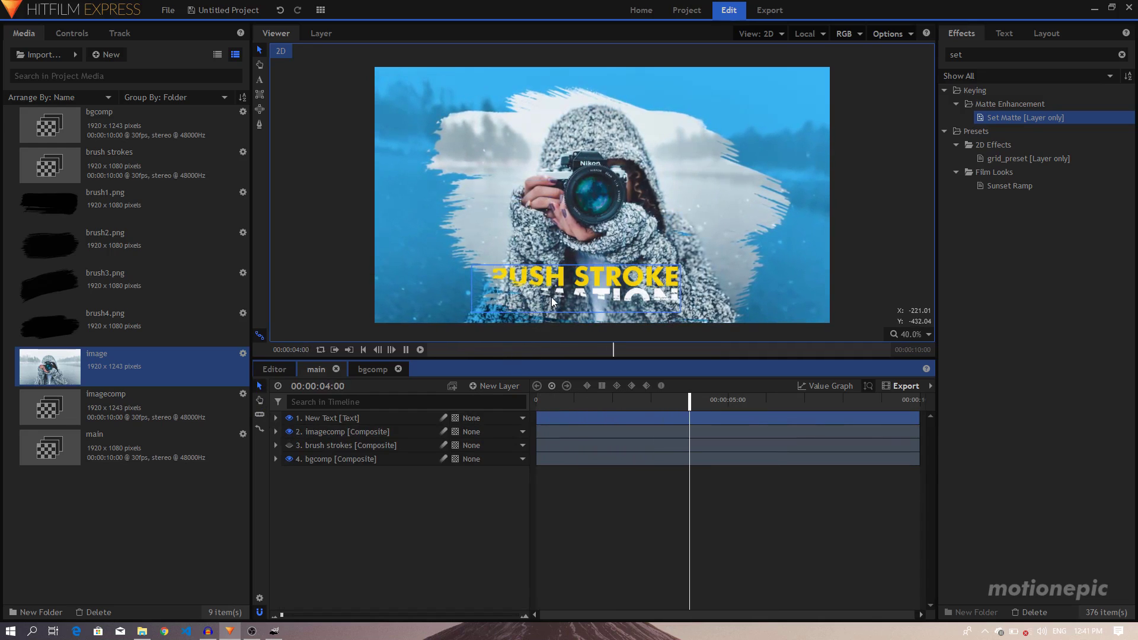
pyautogui.press('space')
pyautogui.scroll(5, 551, 284)
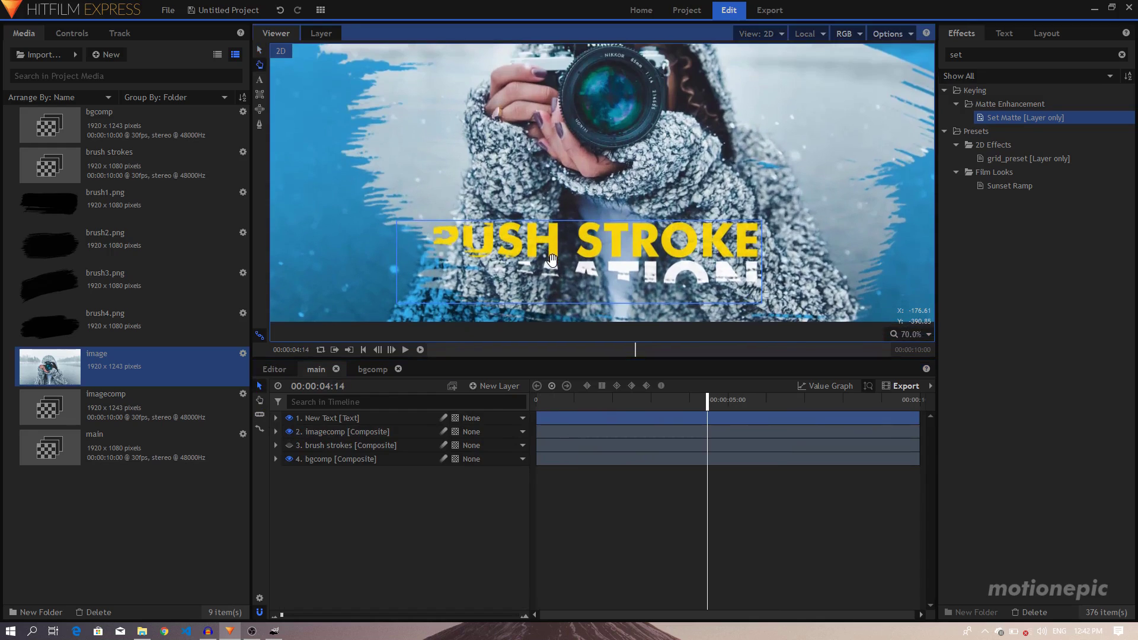
# Step: Scale the title text to 65% and move it up to position -199, -296.5 over the lower part of the image
pyautogui.click(336, 420)
pyautogui.moveTo(573, 226)
pyautogui.mouseDown()
pyautogui.moveTo(577, 189)
pyautogui.moveTo(605, 192)
pyautogui.mouseUp()
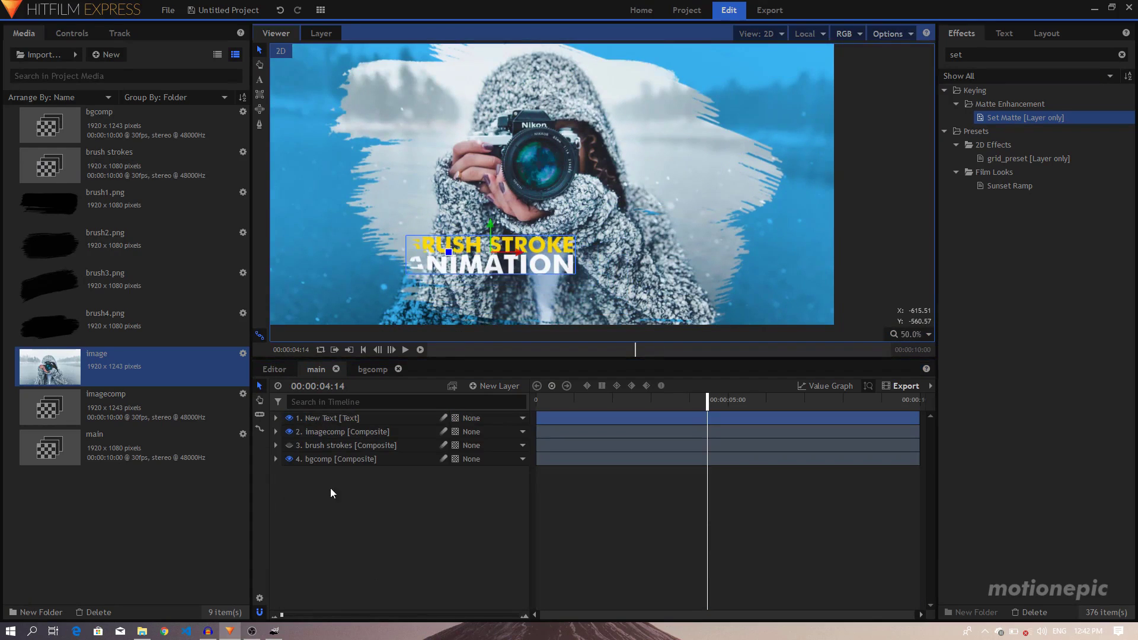
pyautogui.click(330, 493)
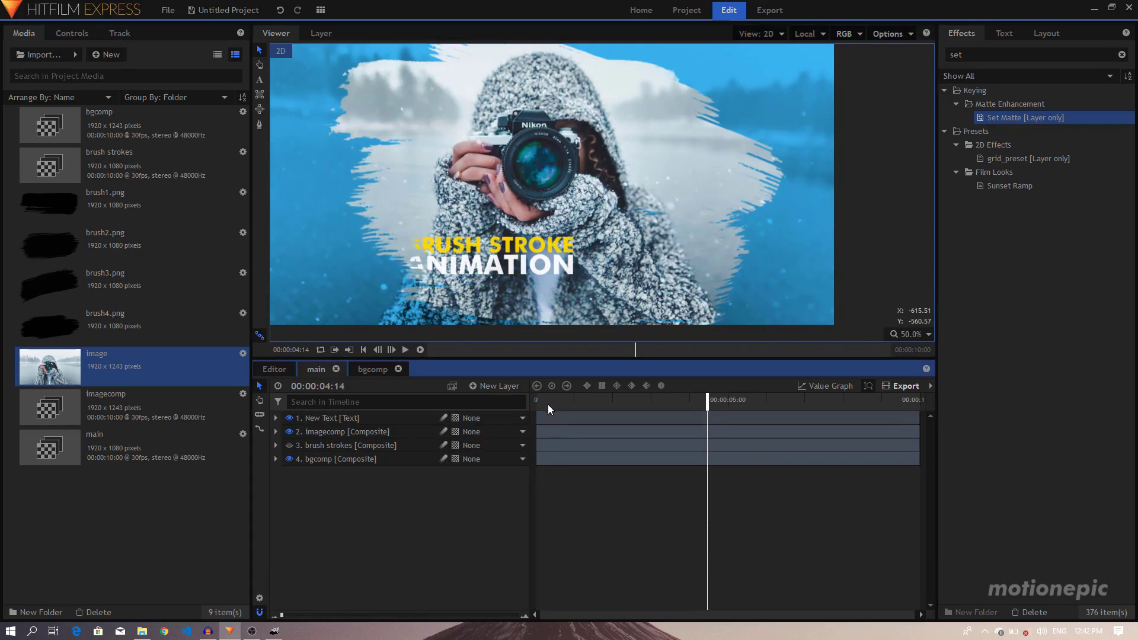
# Step: Keyframe the title text's scale from 65% at the first frame to 74% at the last frame
pyautogui.click(275, 418)
pyautogui.moveTo(552, 407); pyautogui.dragTo(516, 408)
pyautogui.click(311, 486)
pyautogui.moveTo(854, 406); pyautogui.dragTo(961, 407)
pyautogui.moveTo(515, 486); pyautogui.dragTo(538, 486)
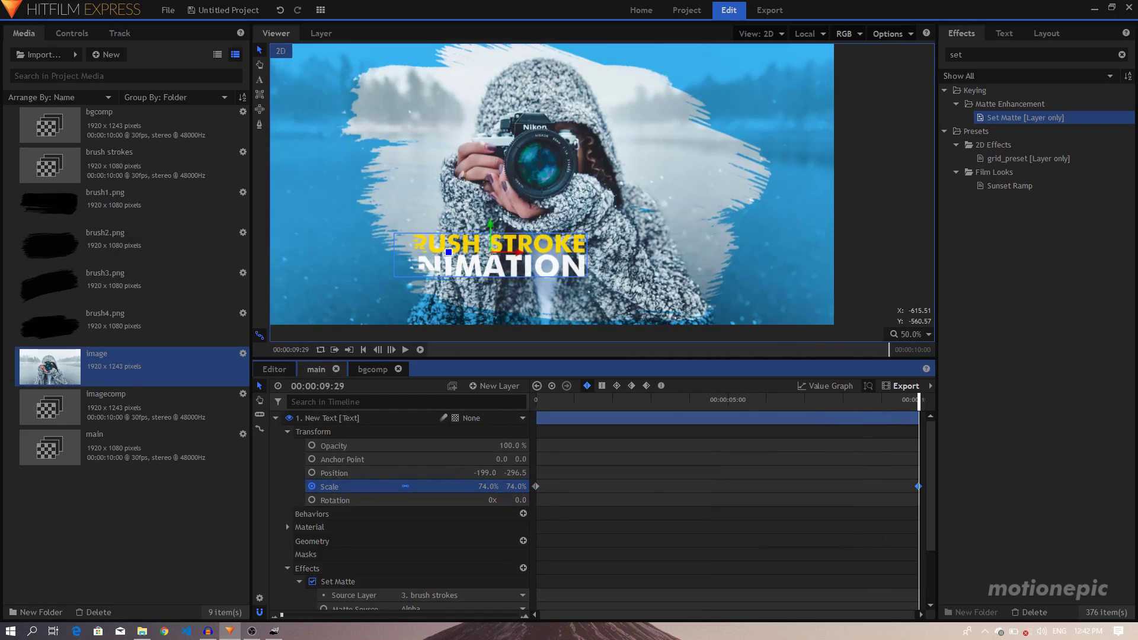
# Step: Play the main composition from the start to check the brush stroke reveal and the title's scale animation
pyautogui.moveTo(557, 409); pyautogui.dragTo(535, 408)
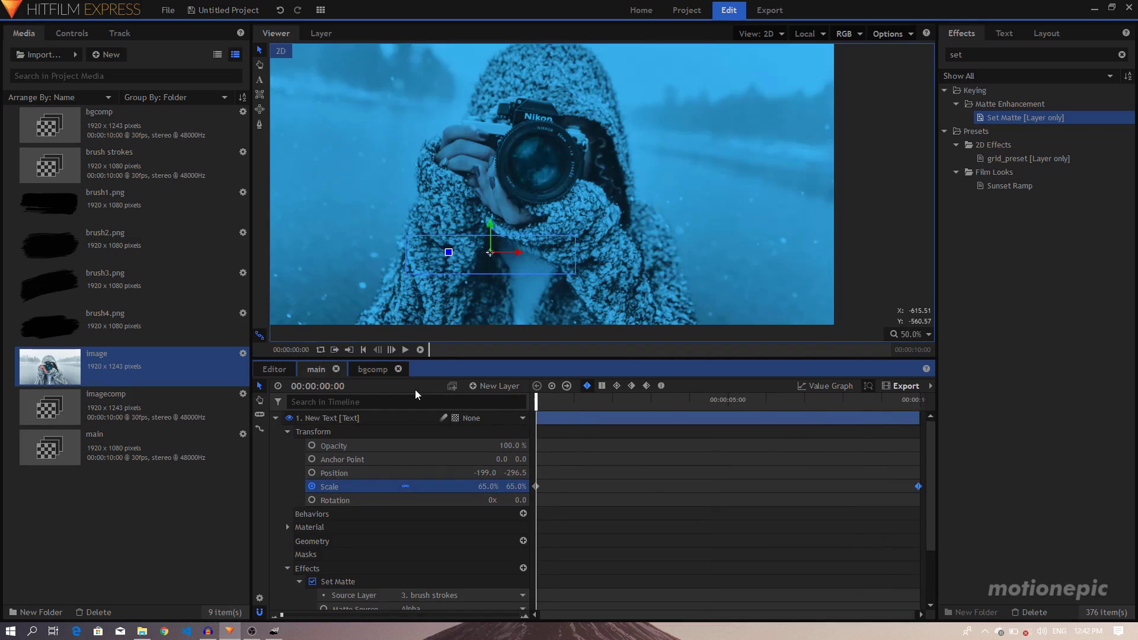
pyautogui.click(276, 418)
pyautogui.scroll(-2, 490, 243)
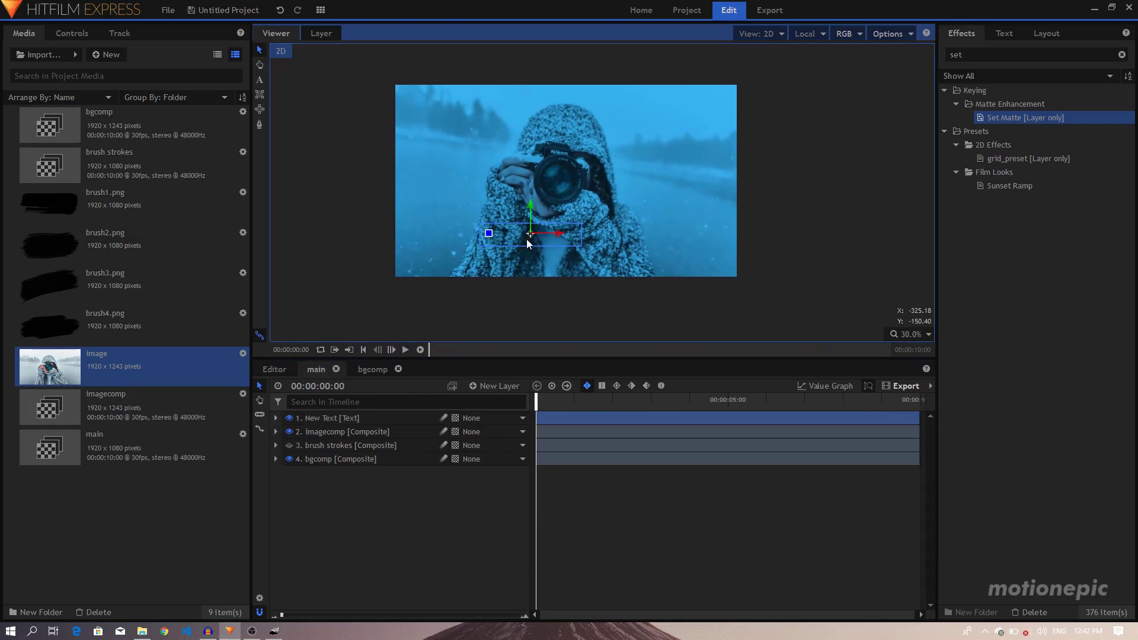
pyautogui.press('space')
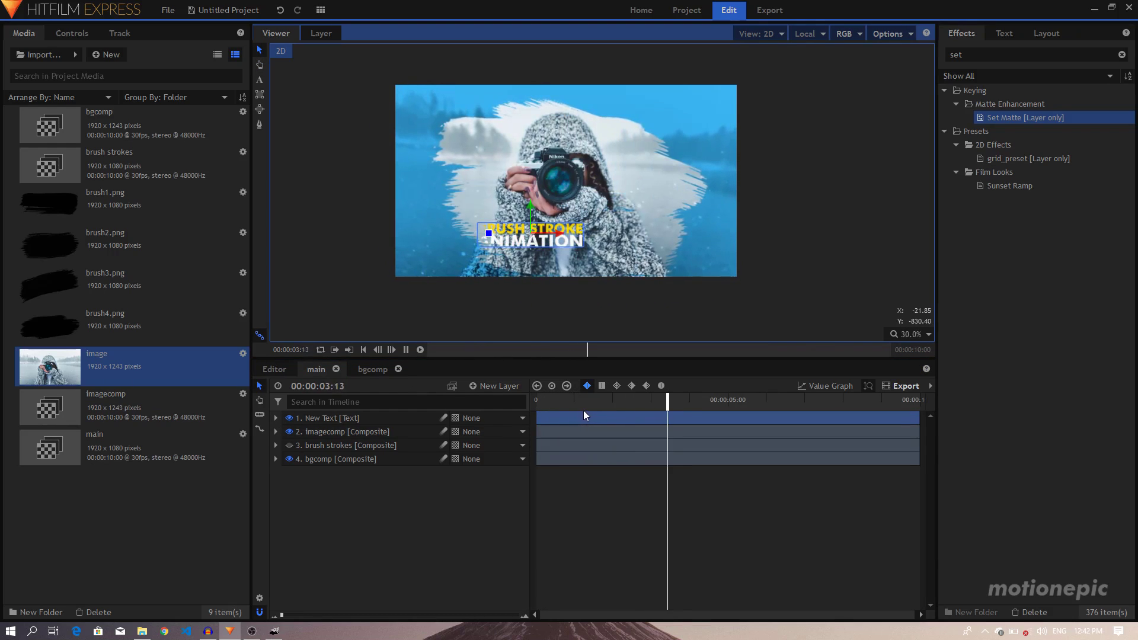
pyautogui.click(465, 499)
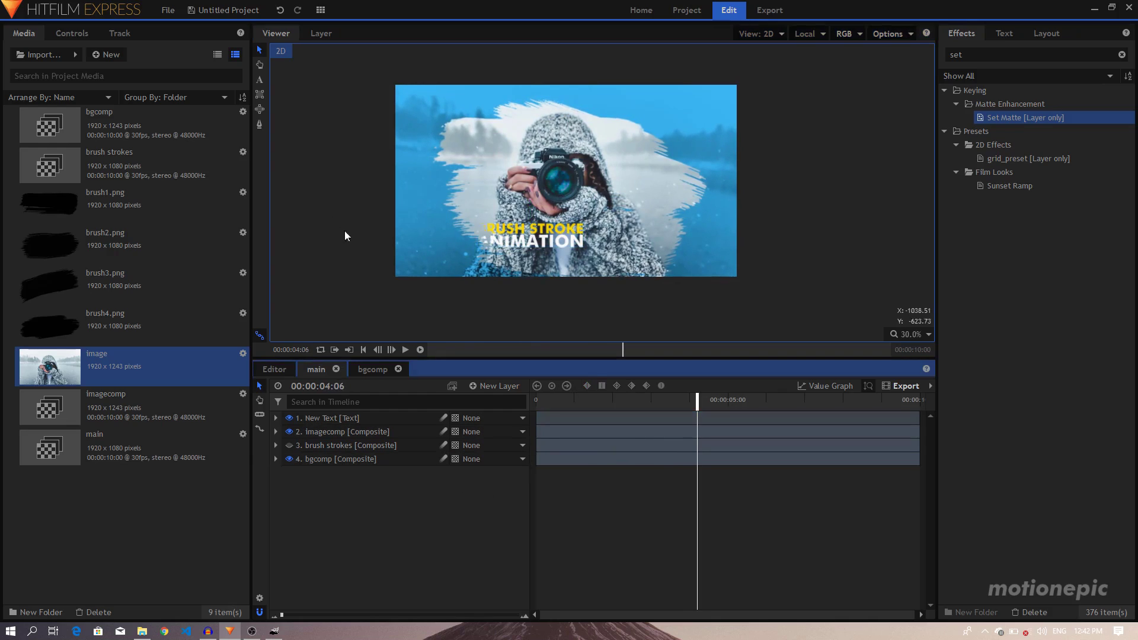
pyautogui.click(315, 183)
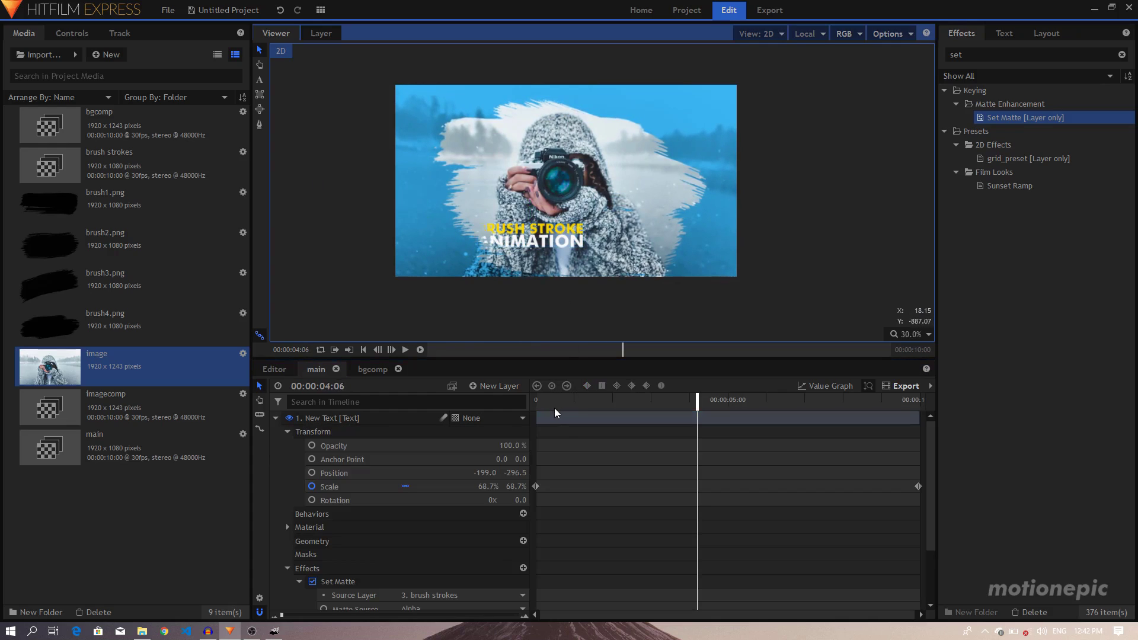
pyautogui.moveTo(556, 403); pyautogui.dragTo(350, 408)
pyautogui.click(275, 418)
pyautogui.moveTo(559, 284)
pyautogui.mouseDown()
pyautogui.moveTo(650, 305)
pyautogui.moveTo(569, 293)
pyautogui.moveTo(557, 306)
pyautogui.mouseUp()
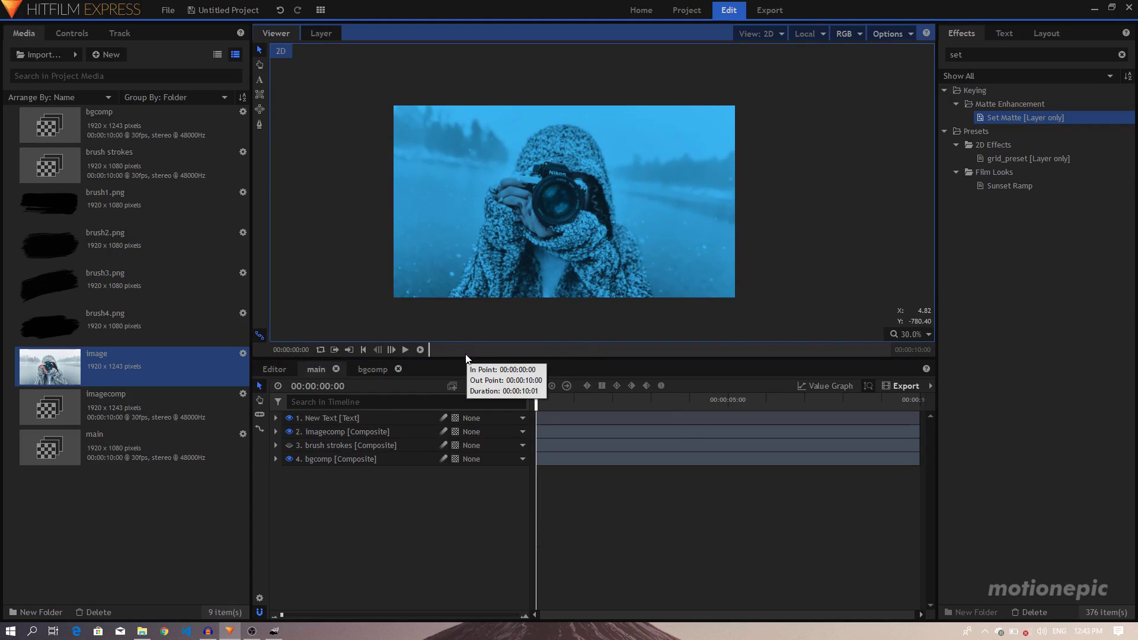
pyautogui.press('space')
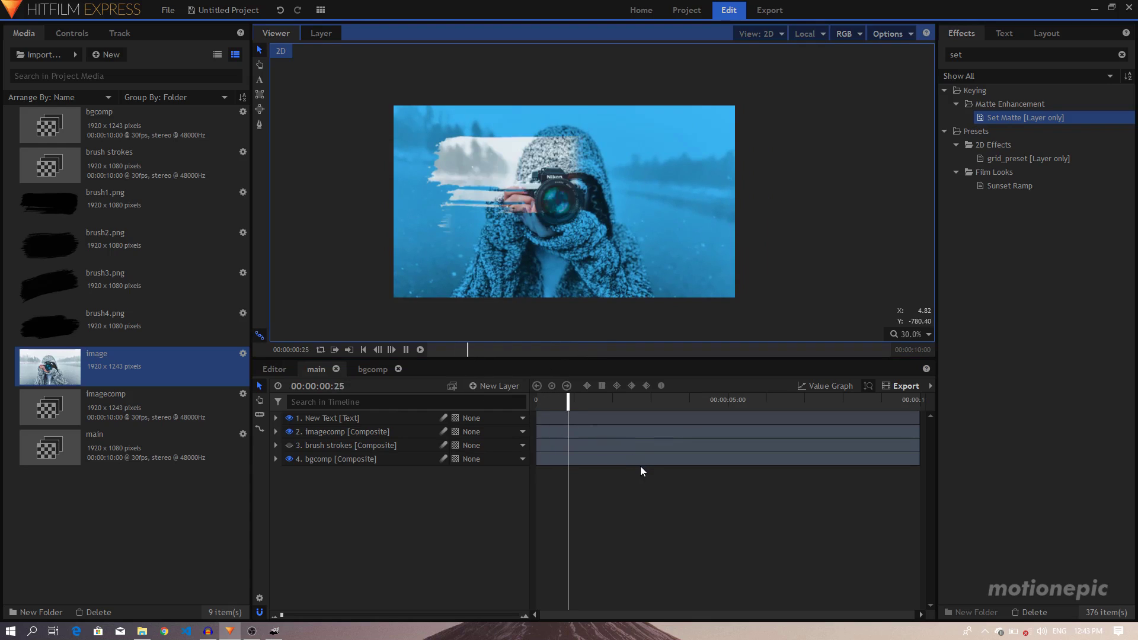